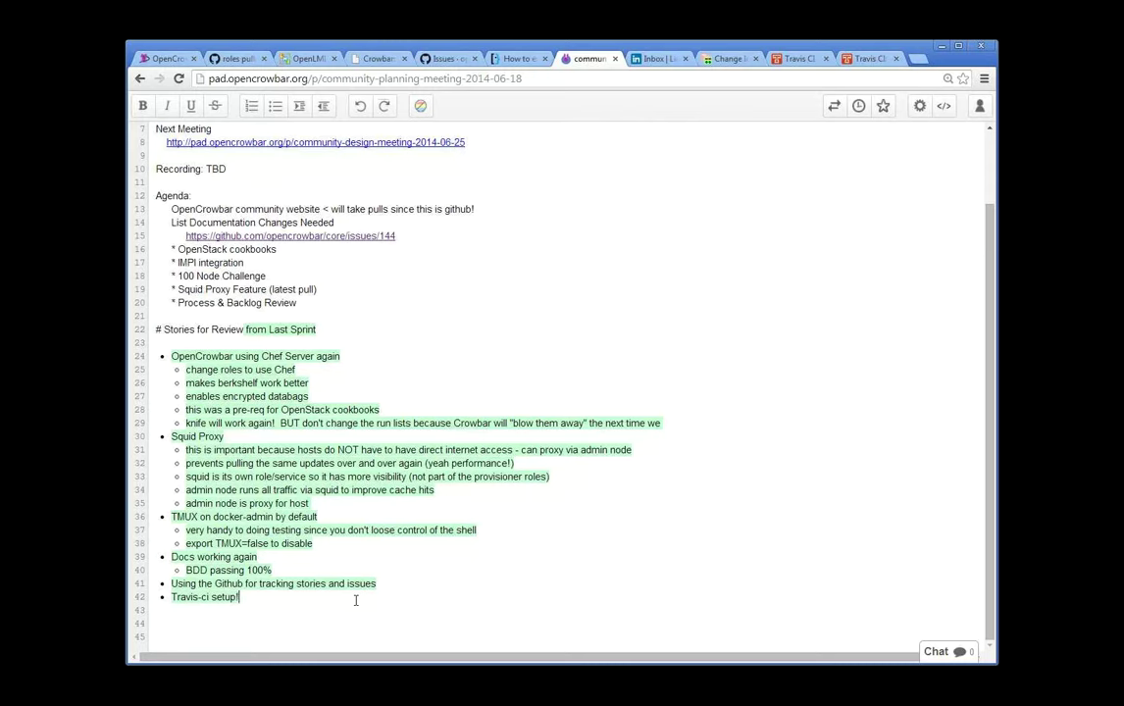
Add a "# Next Sprint" heading below the last-sprint stories, leaving an empty line under it
text(# Next Sprint)
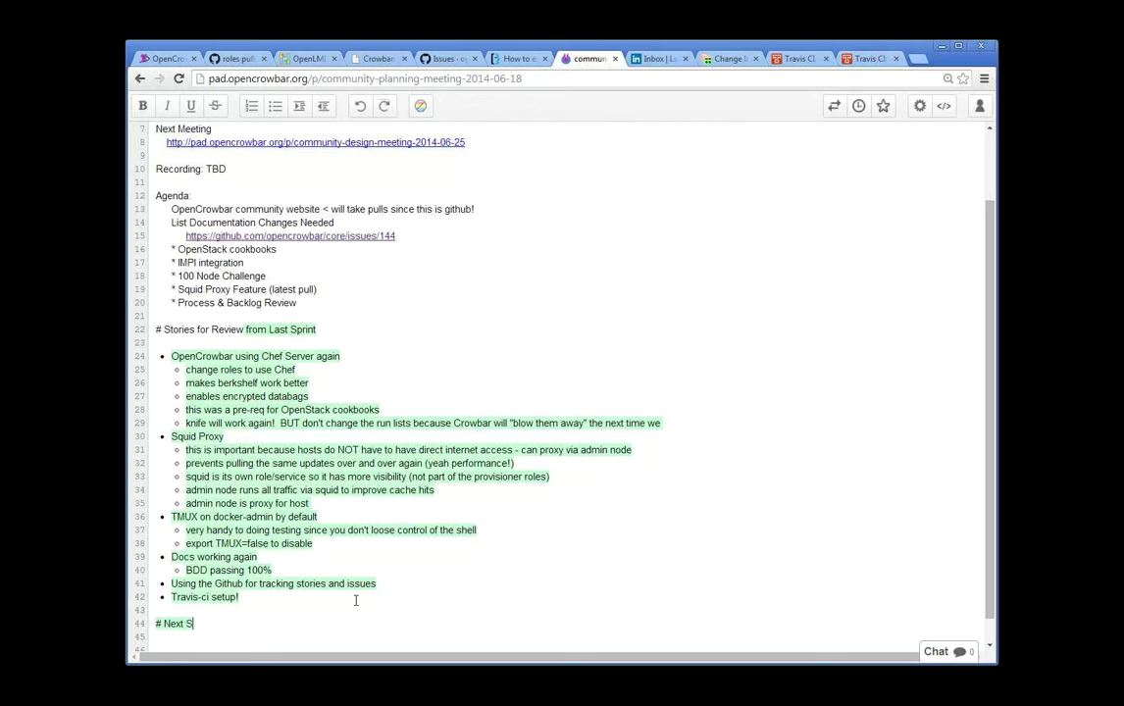
key(Return)
key(Return)
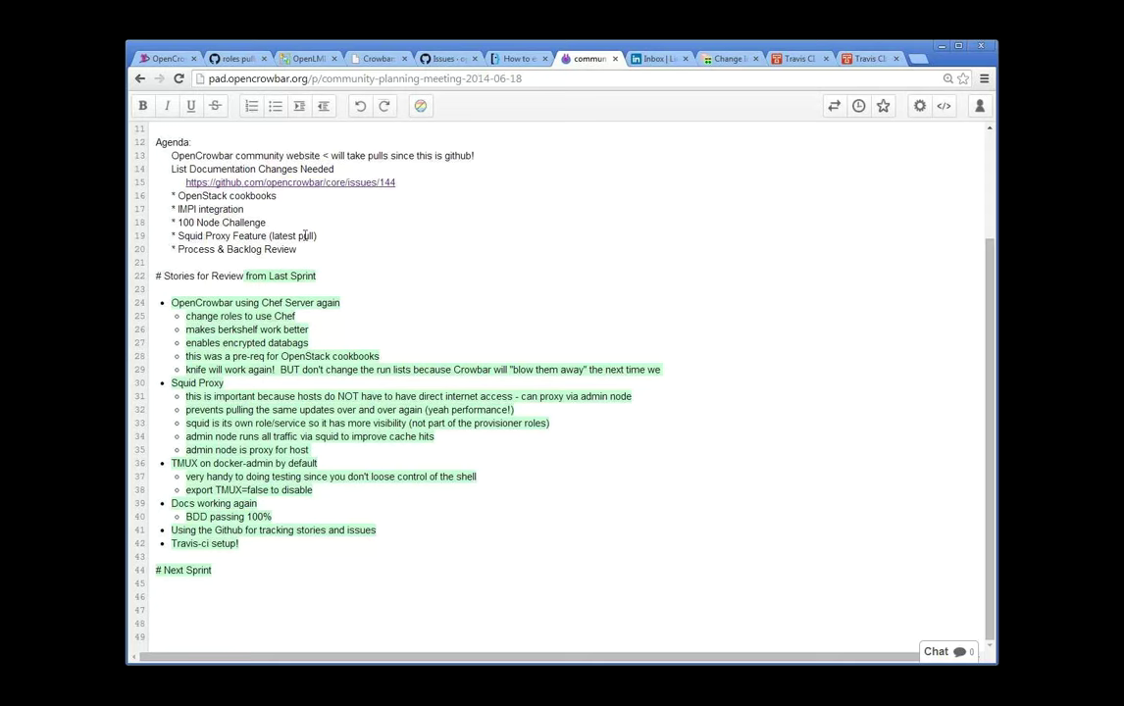
Switch to the open GitHub issues of the Broom.1 milestone and open issue #144, "Add Missing Documentation Areas"
drag(177, 236, 314, 236)
click(307, 249)
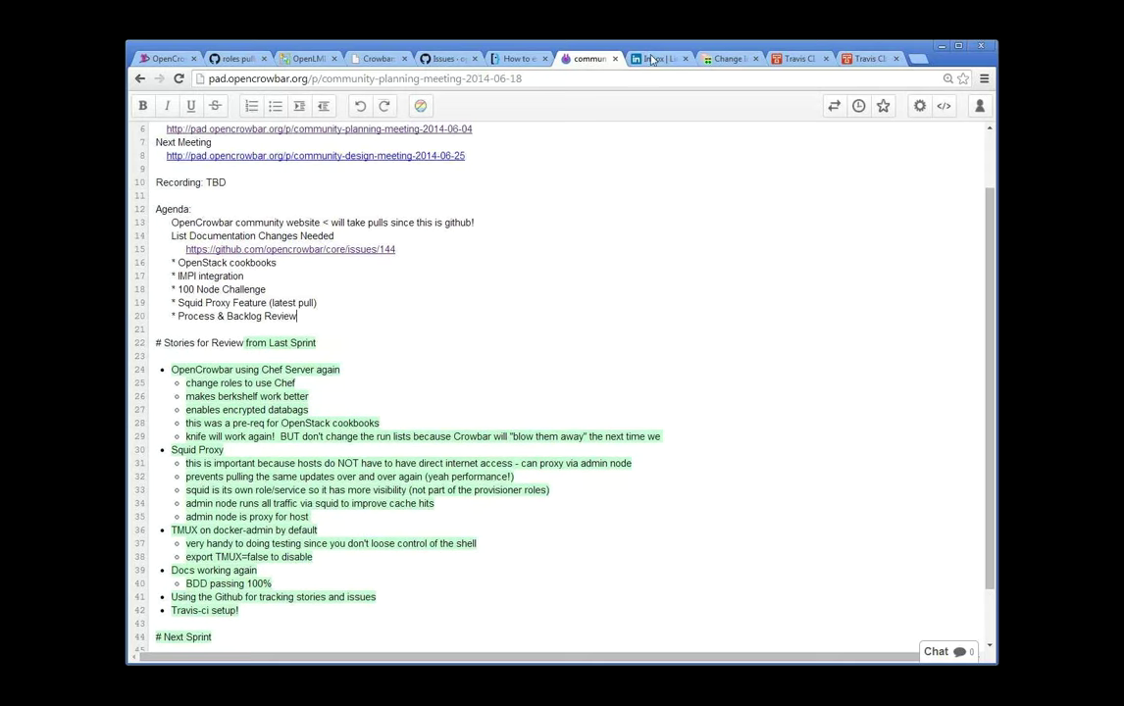
click(446, 58)
scroll(556, 422, down, 3)
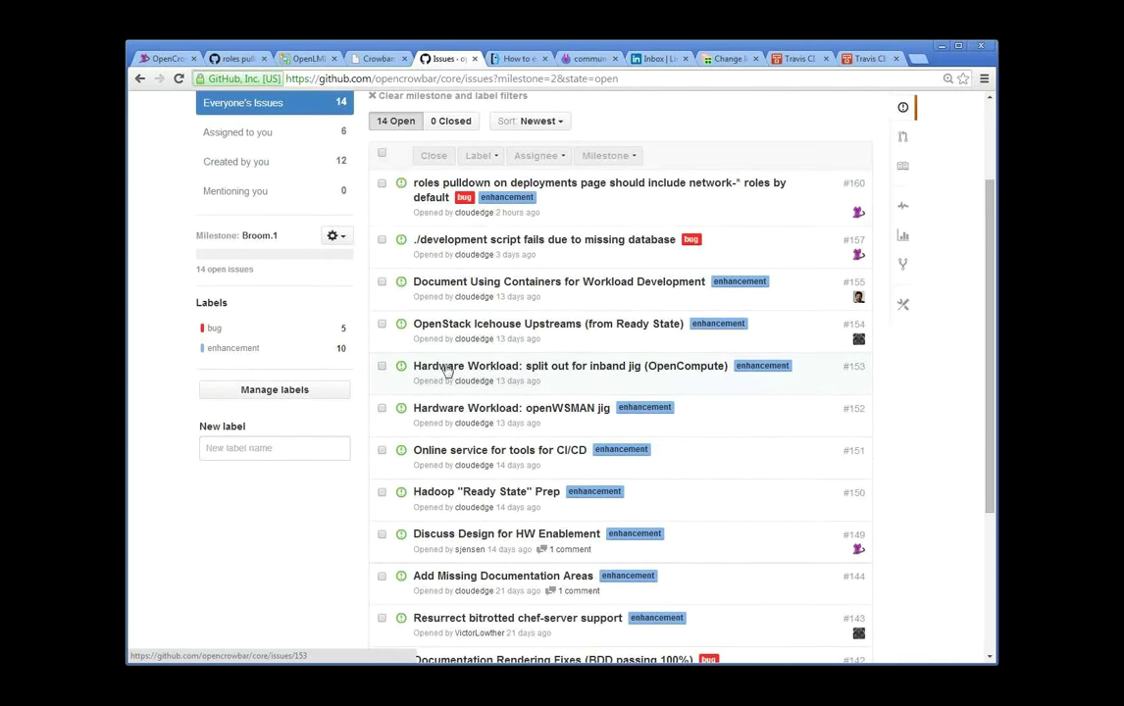
scroll(512, 518, down, 1)
click(482, 510)
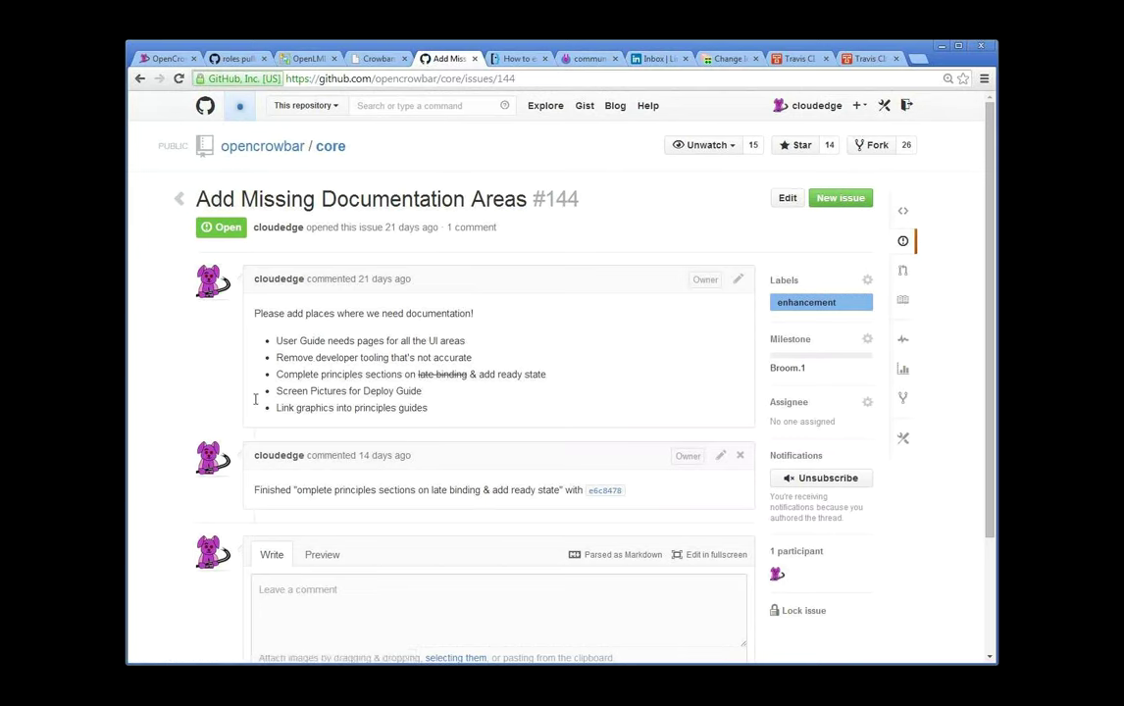
Review the issue's list of documentation needs, highlighting the ready state, Deploy Guide screen pictures and developer tooling items
drag(438, 410, 301, 401)
click(362, 409)
drag(539, 374, 479, 374)
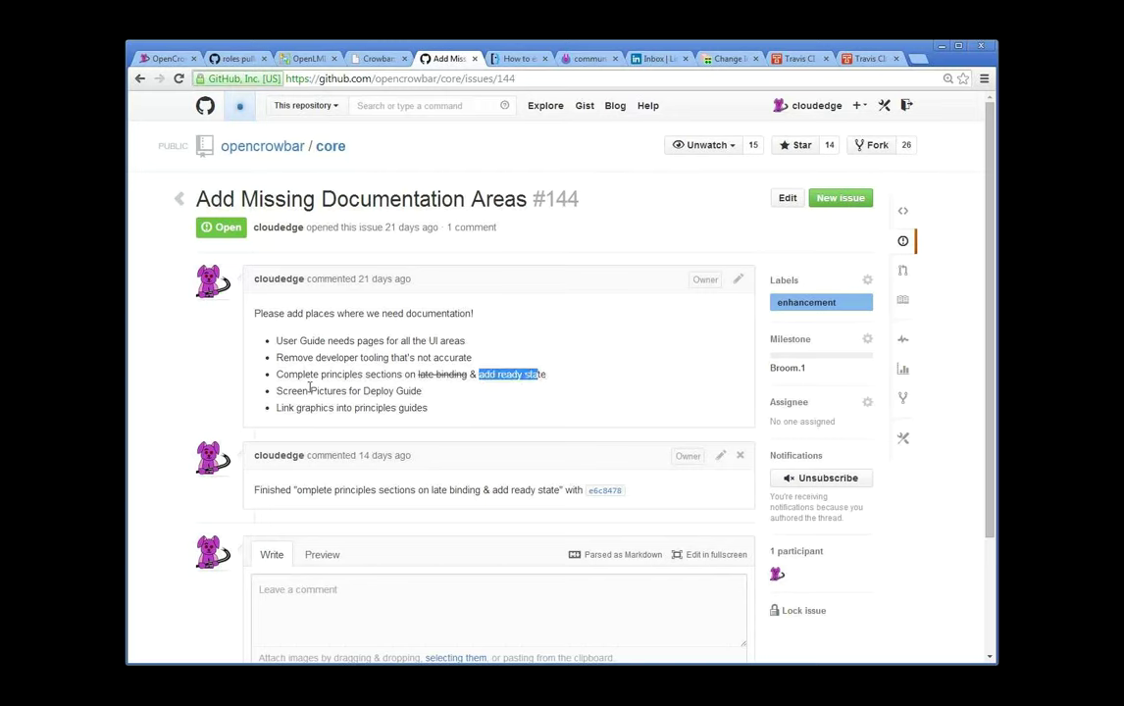
drag(277, 392, 424, 392)
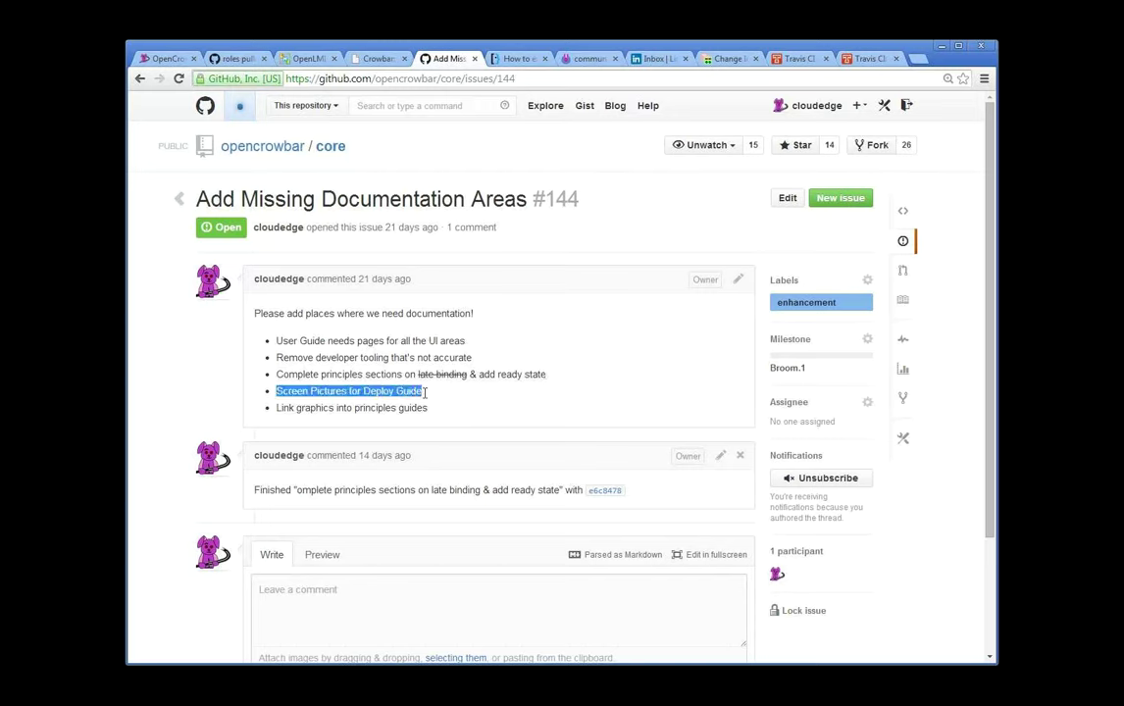
click(423, 393)
shift+click(277, 390)
click(279, 392)
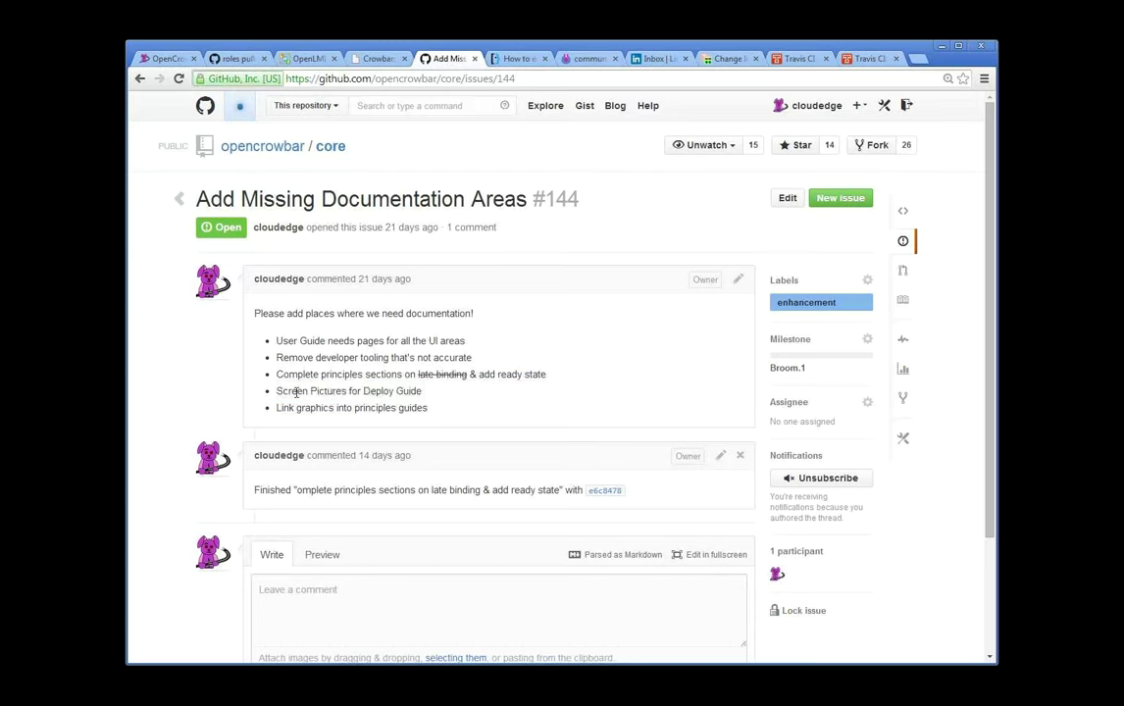
shift+click(420, 391)
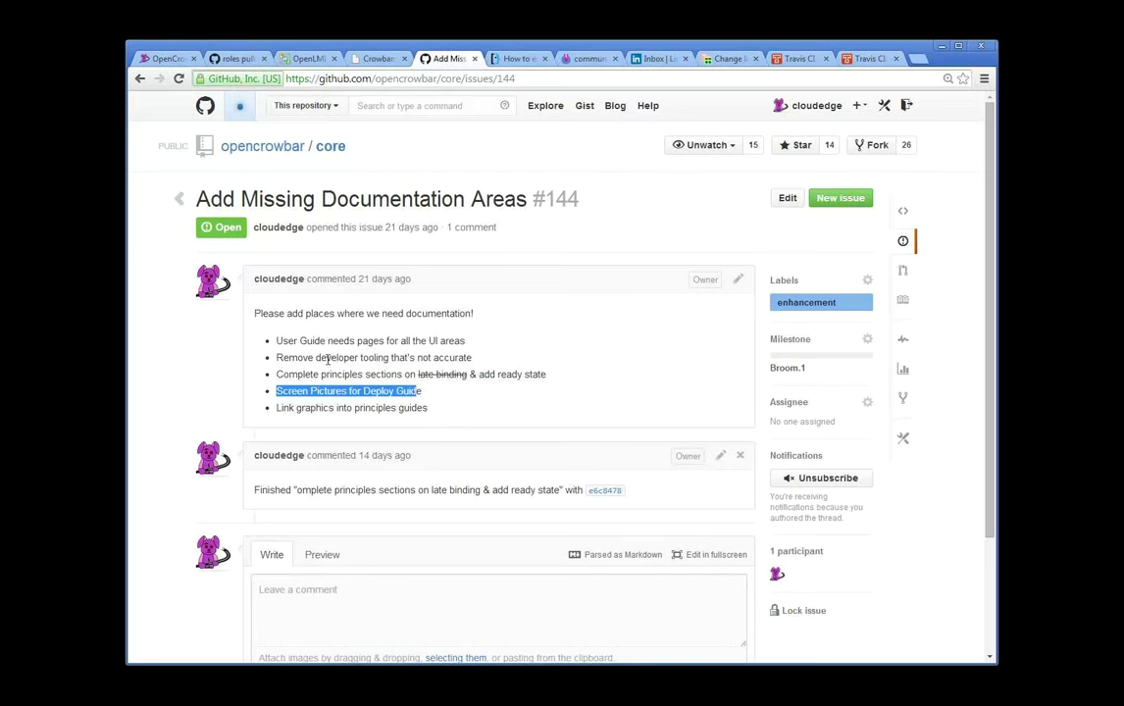
drag(276, 357, 474, 358)
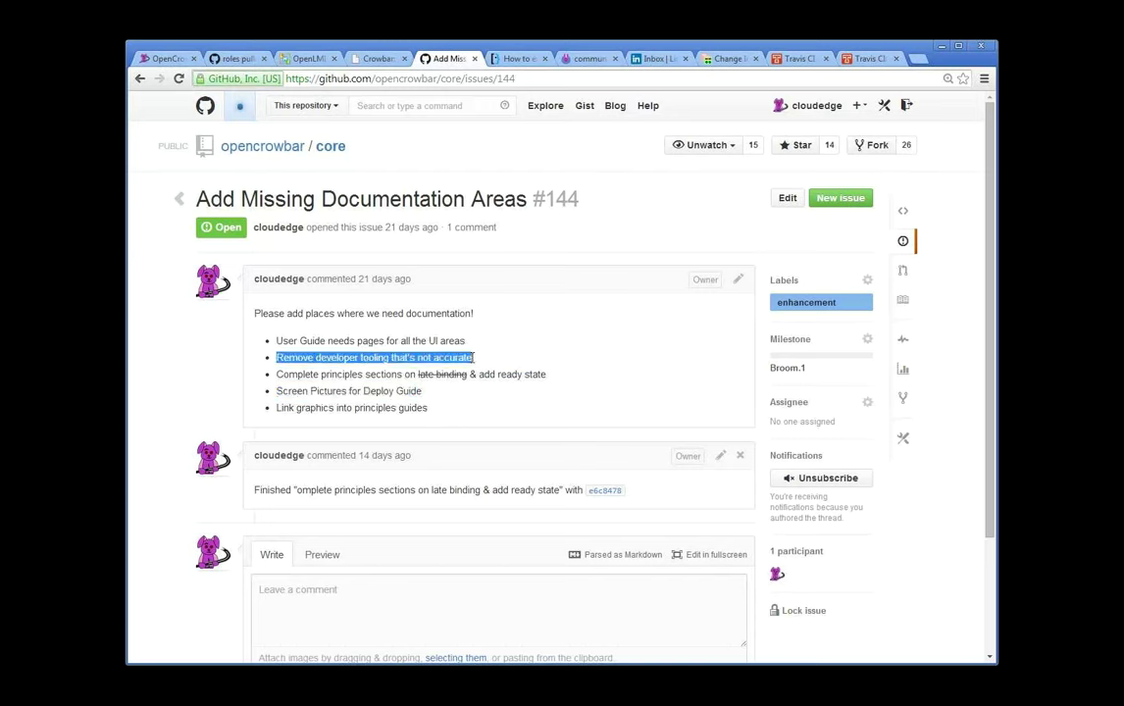
triple_click(283, 390)
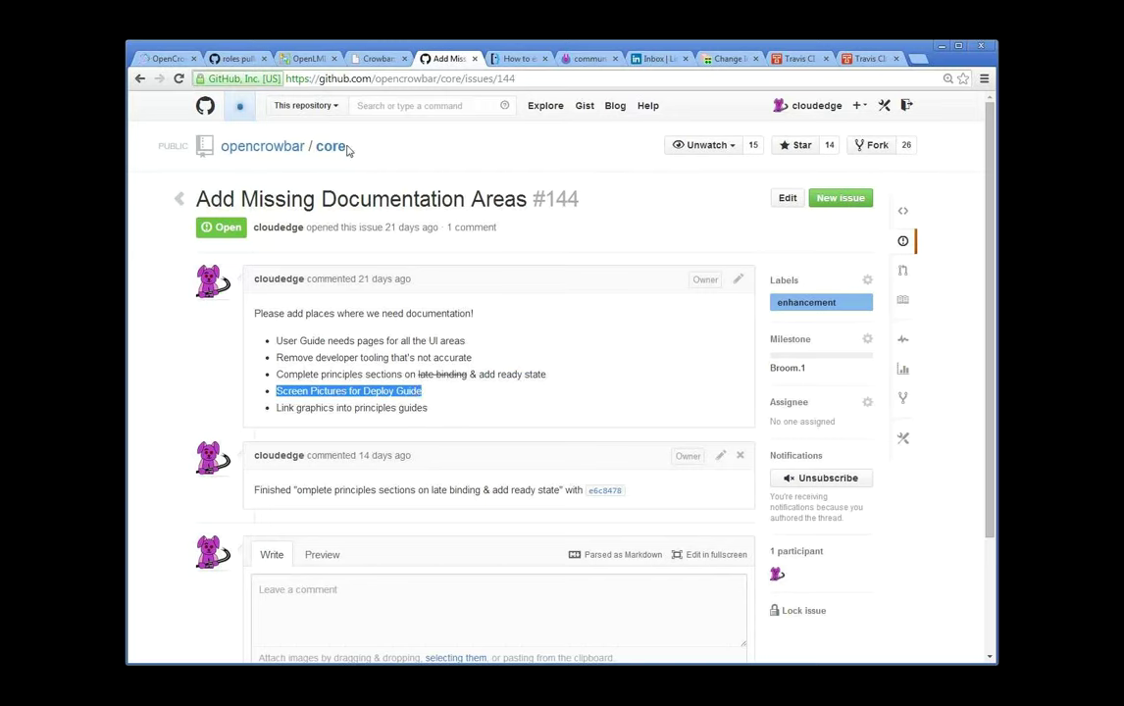
Go to the opencrowbar core repository and open the deployment-guide folder inside doc
click(288, 155)
click(140, 81)
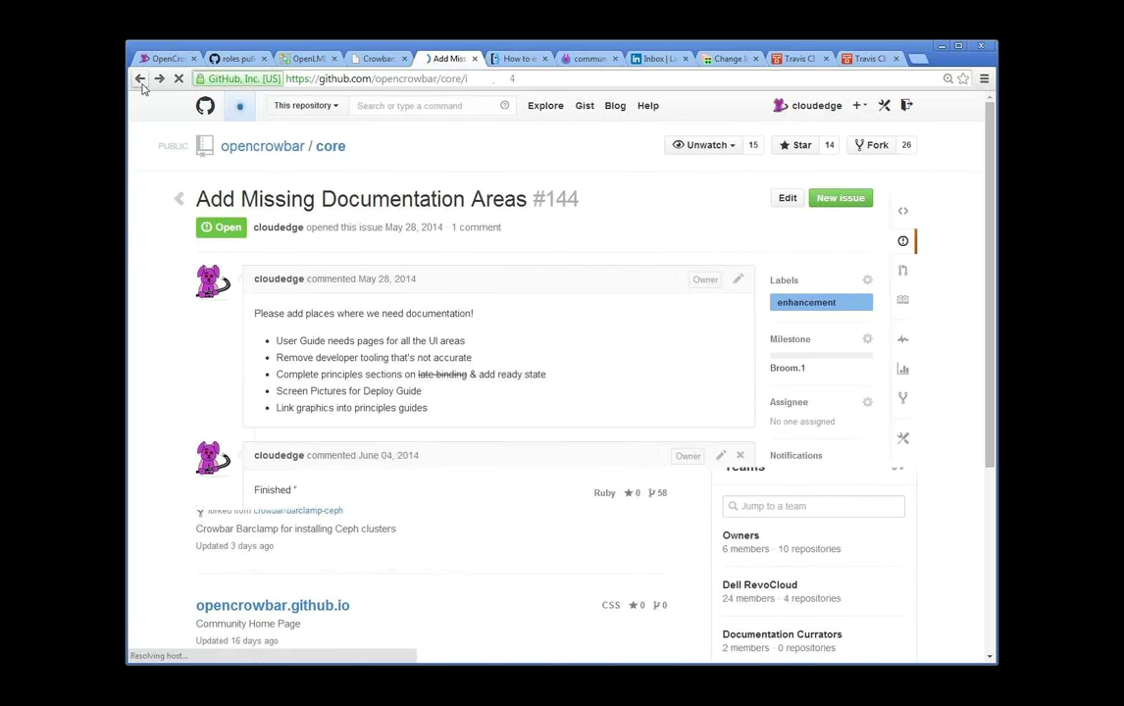
click(330, 147)
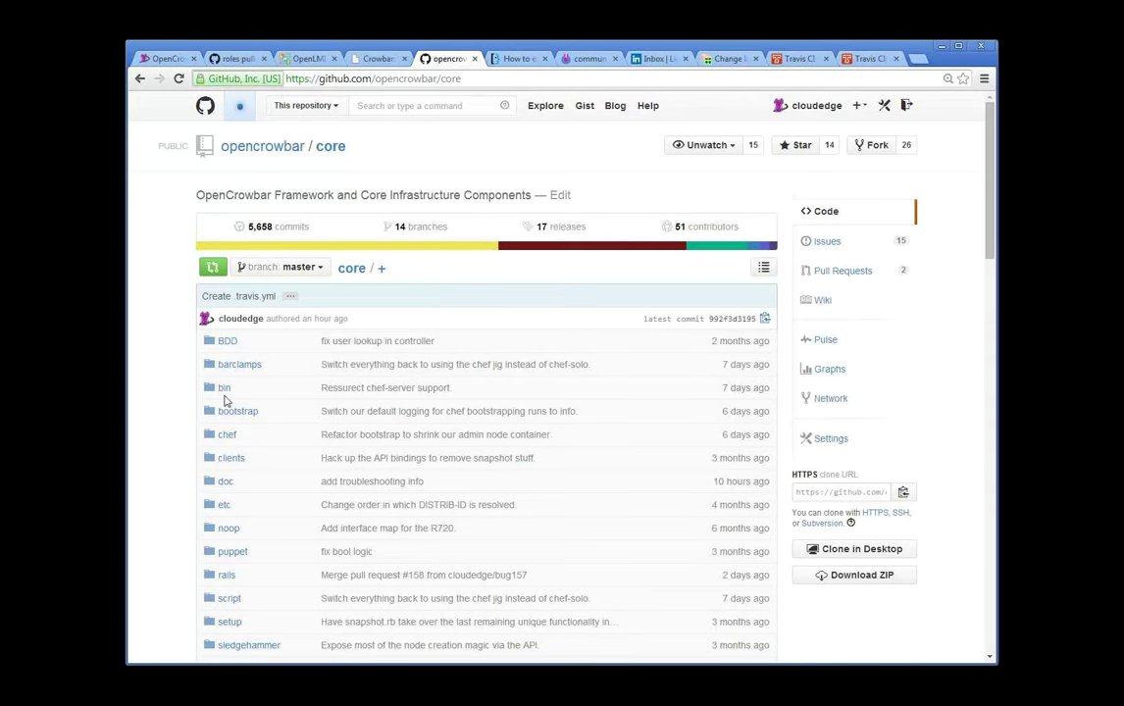
scroll(225, 402, down, 1)
click(226, 422)
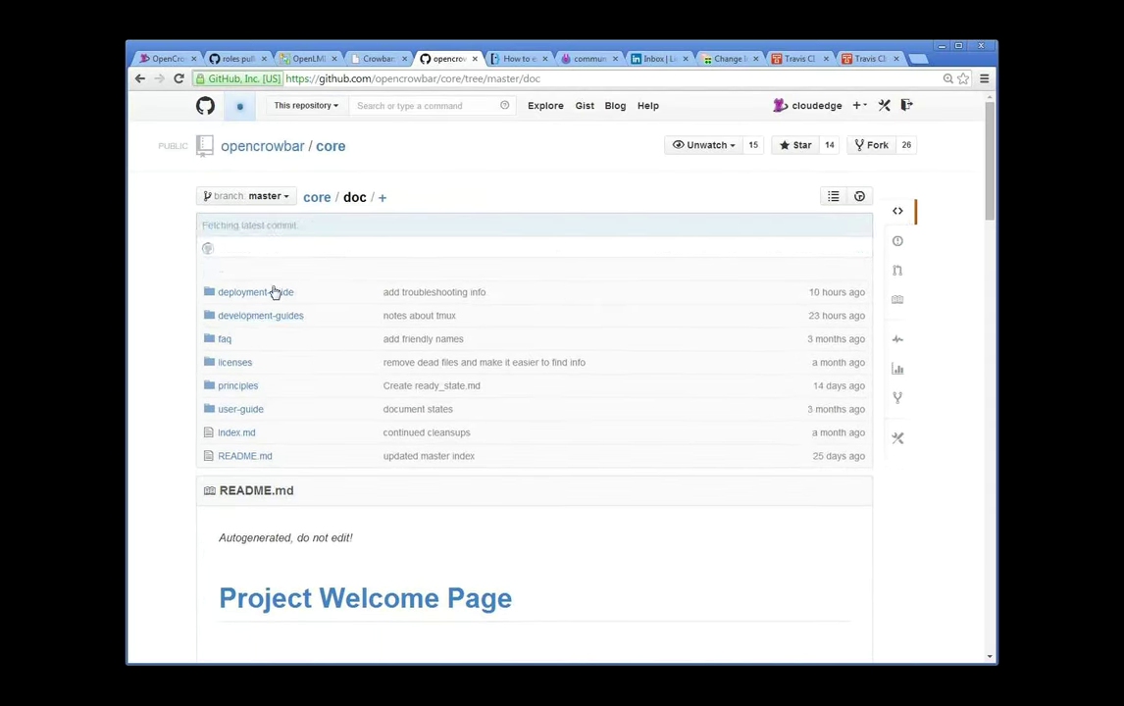
click(246, 294)
Examine the Deploy Guide README, from getting the admin up to adding networks and roles, and the folder's file list
scroll(320, 520, down, 2)
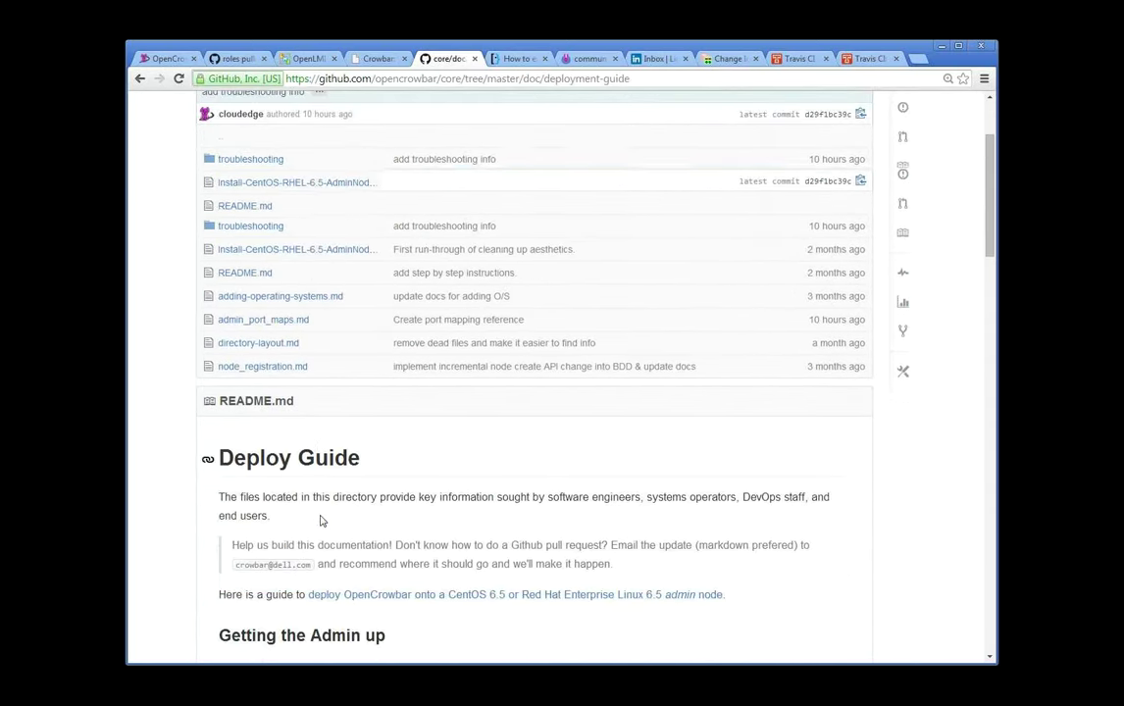
scroll(320, 520, down, 9)
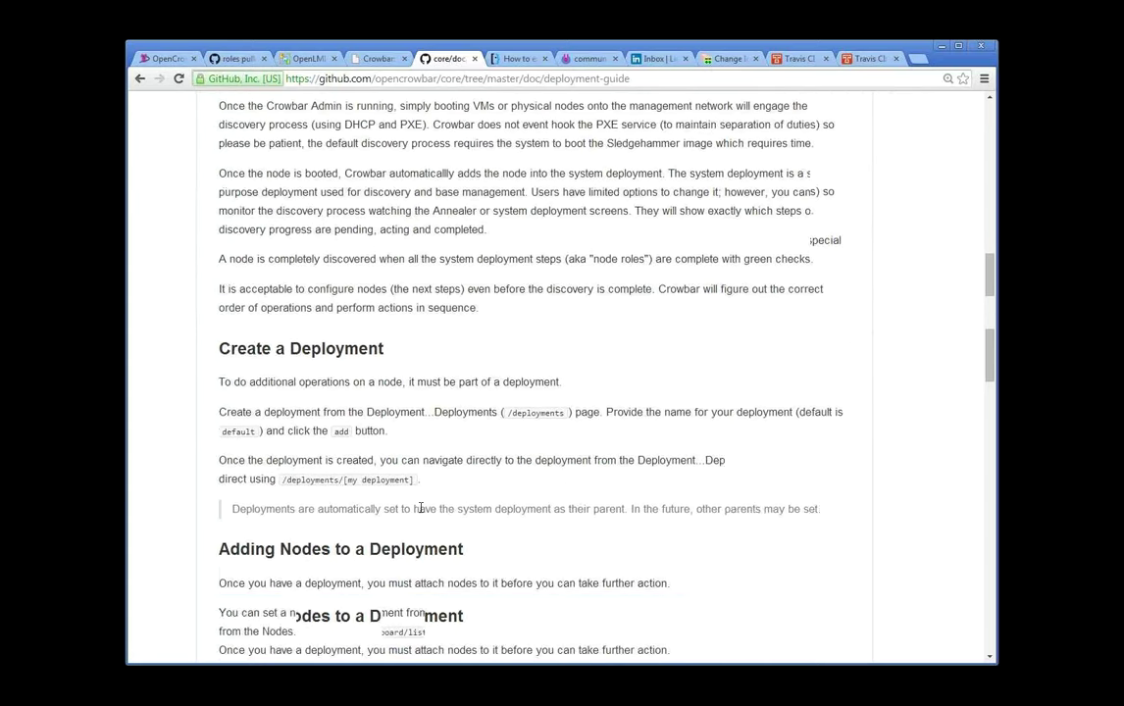
scroll(420, 508, down, 5)
scroll(514, 517, up, 1)
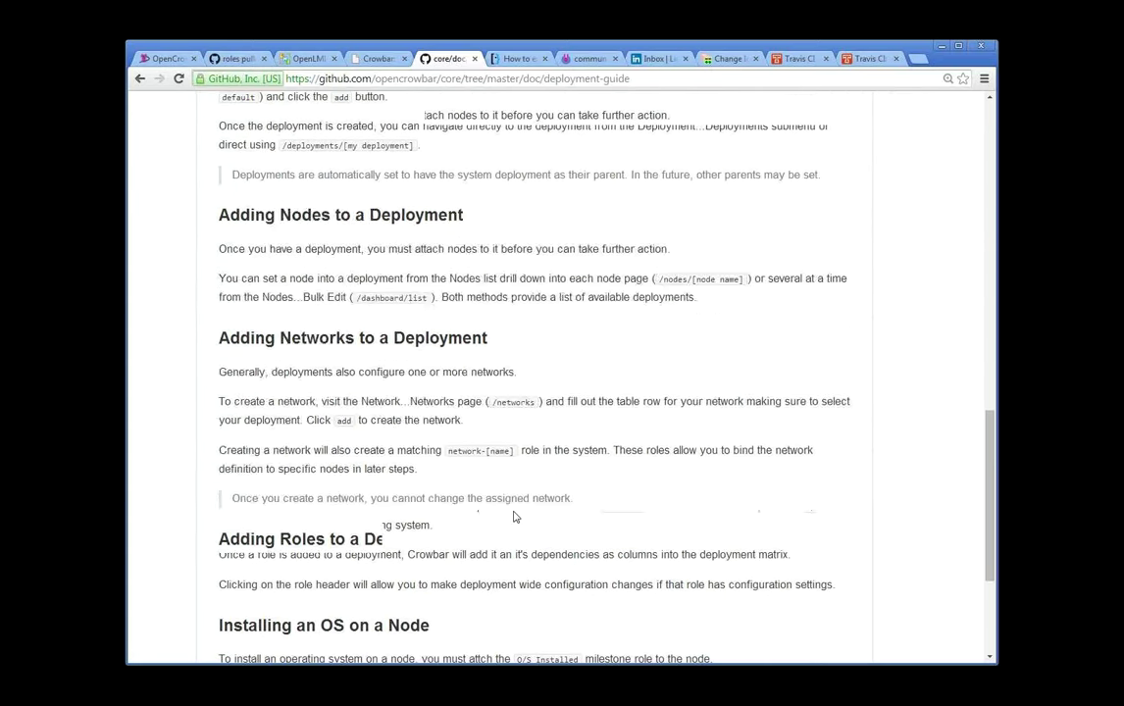
scroll(513, 517, up, 15)
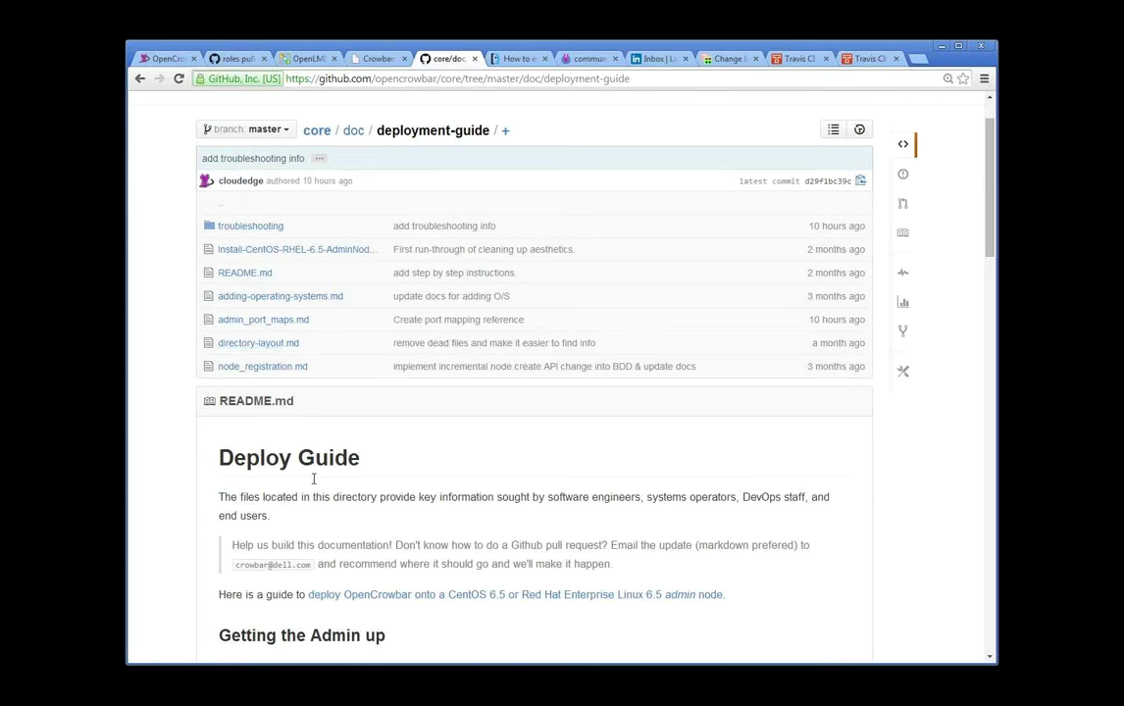
scroll(313, 479, down, 3)
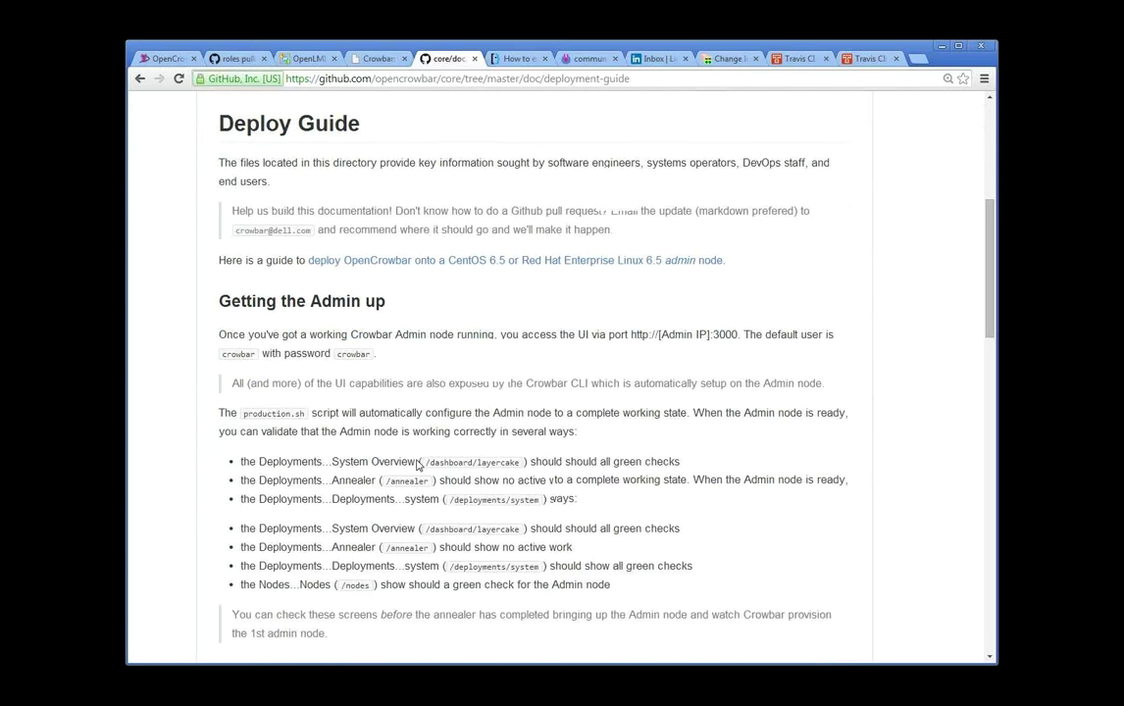
scroll(417, 465, down, 2)
scroll(412, 510, up, 5)
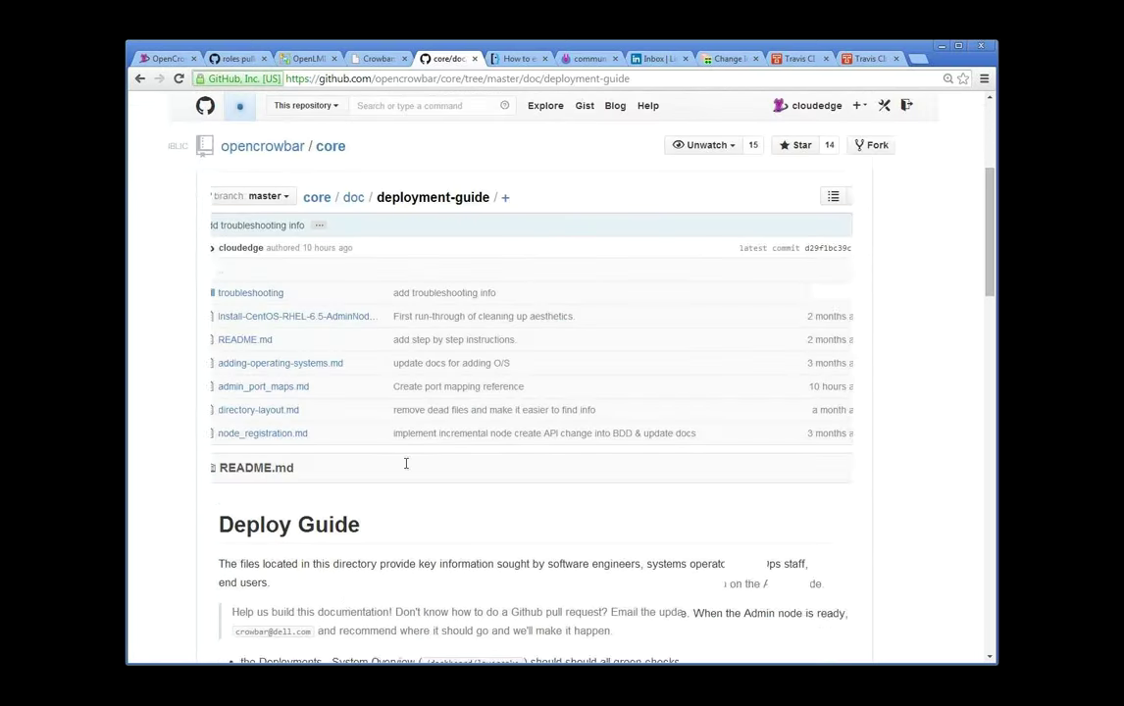
scroll(406, 463, down, 3)
scroll(324, 411, up, 2)
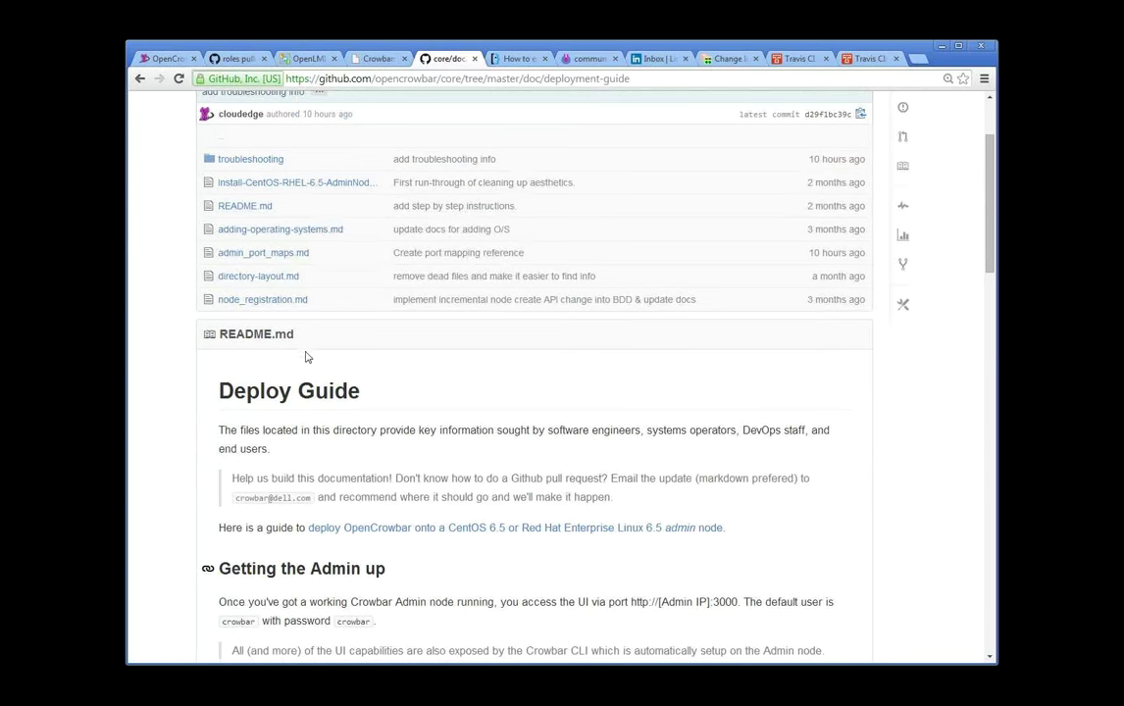
scroll(305, 357, up, 3)
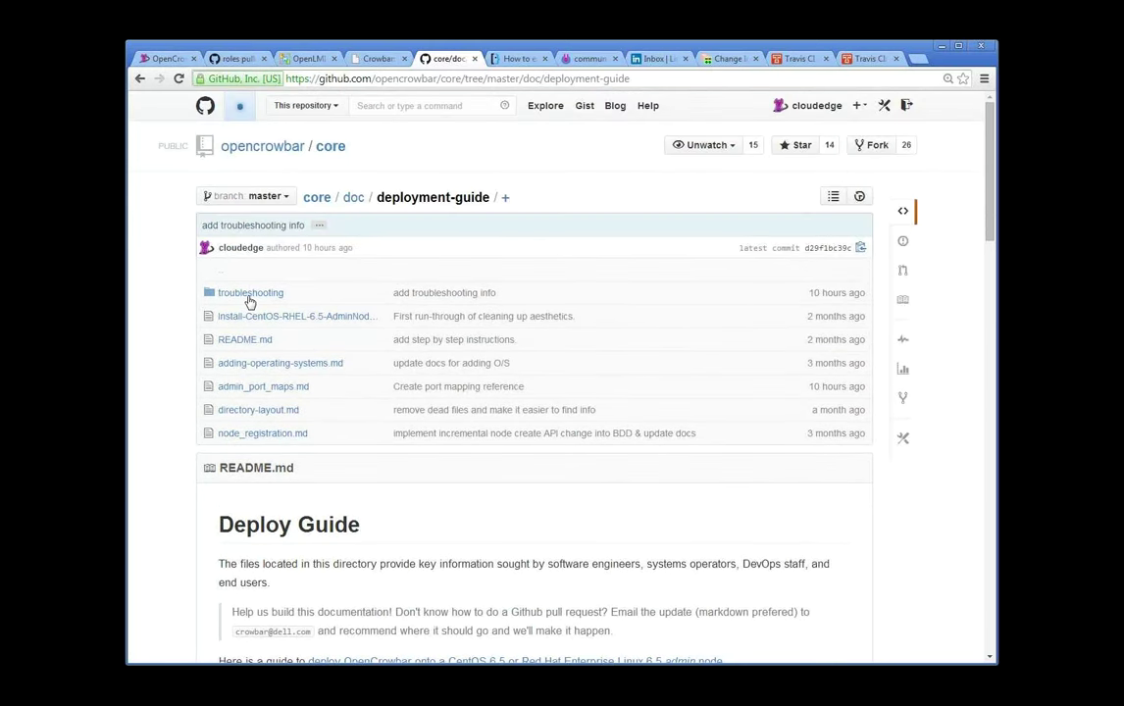
Look at the OpenCrowbar Troubleshooting Tips in the troubleshooting folder, and return to the deployment guide
click(250, 294)
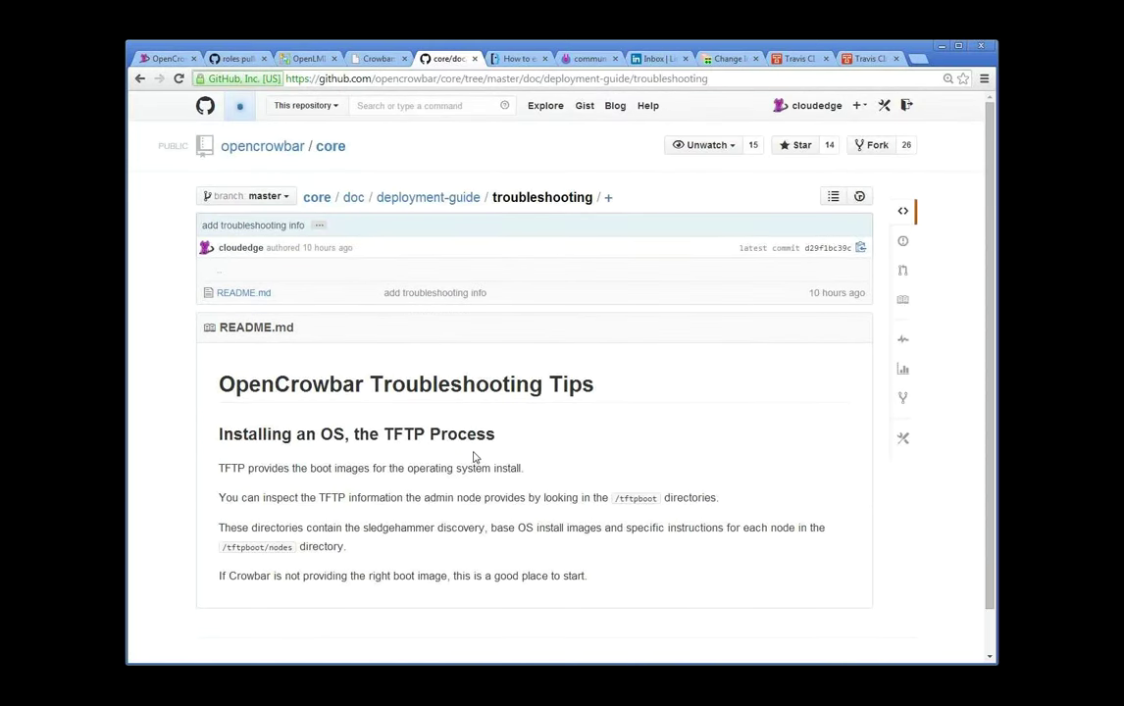
scroll(481, 461, down, 1)
scroll(557, 474, up, 1)
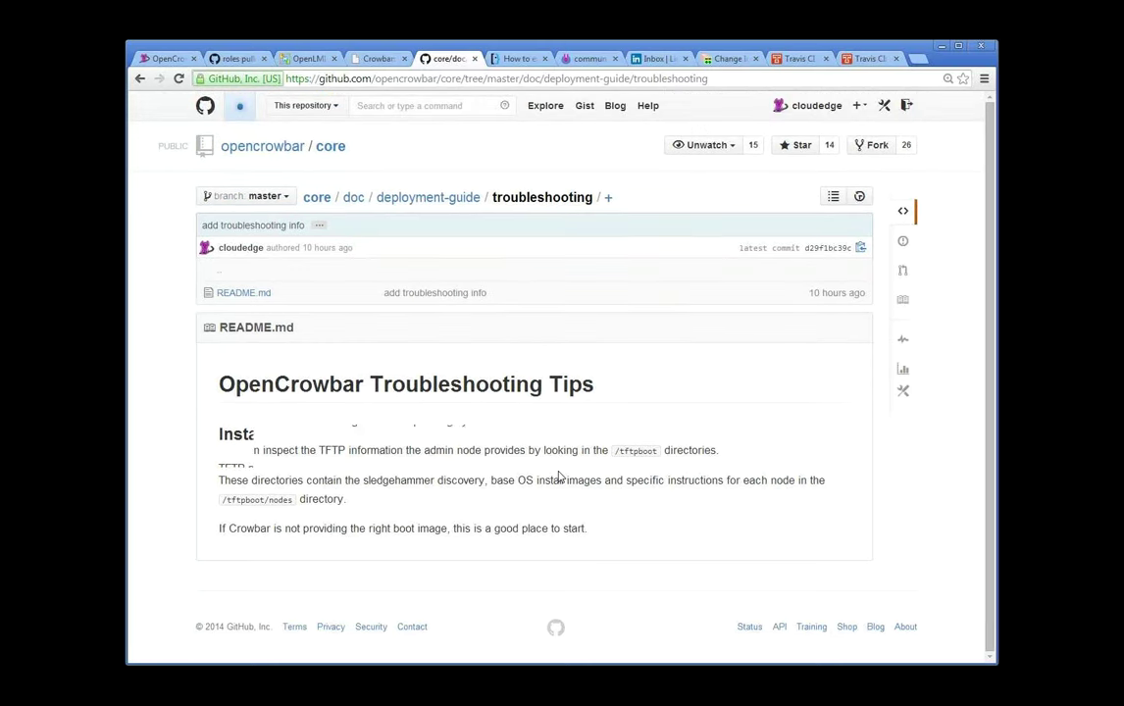
key(alt+Left)
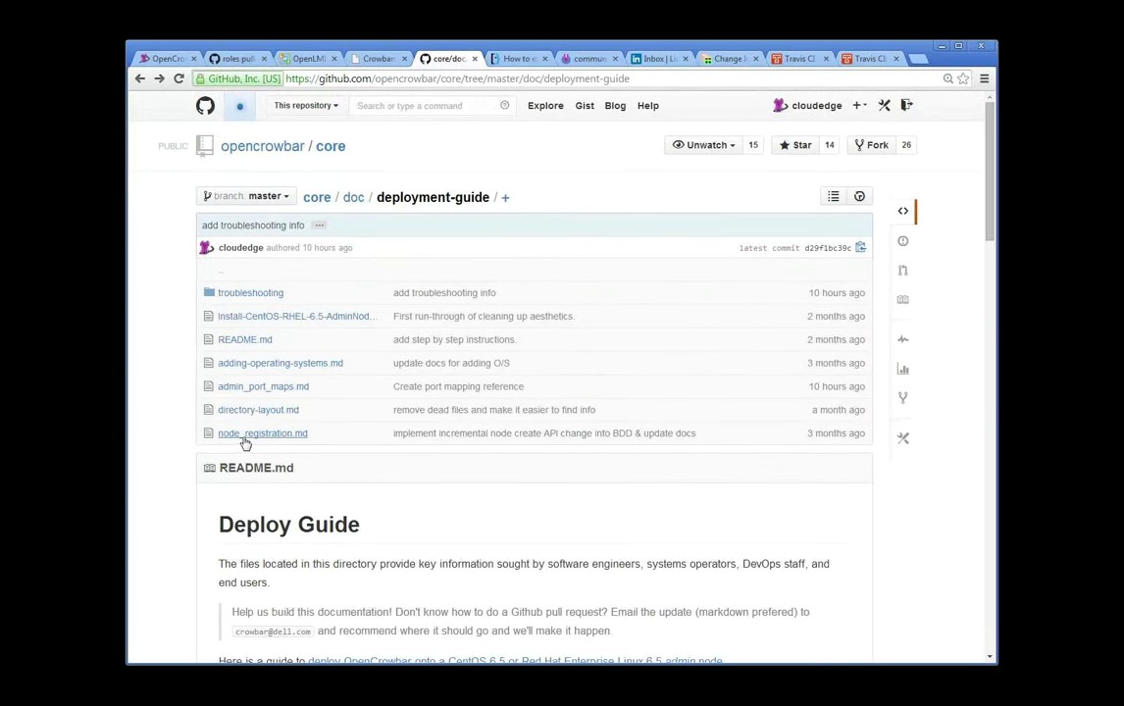
Examine the port list in admin_port_maps.md, highlighting the TFTP Server entry, and return to the deployment guide
click(248, 393)
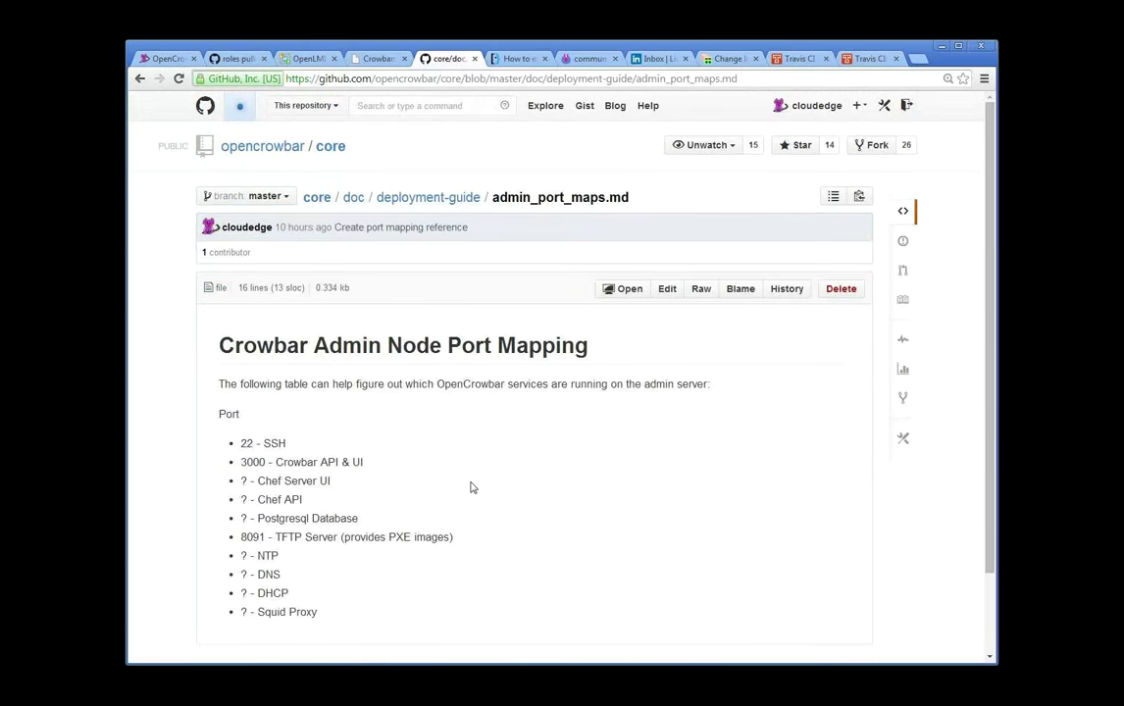
scroll(261, 382, down, 1)
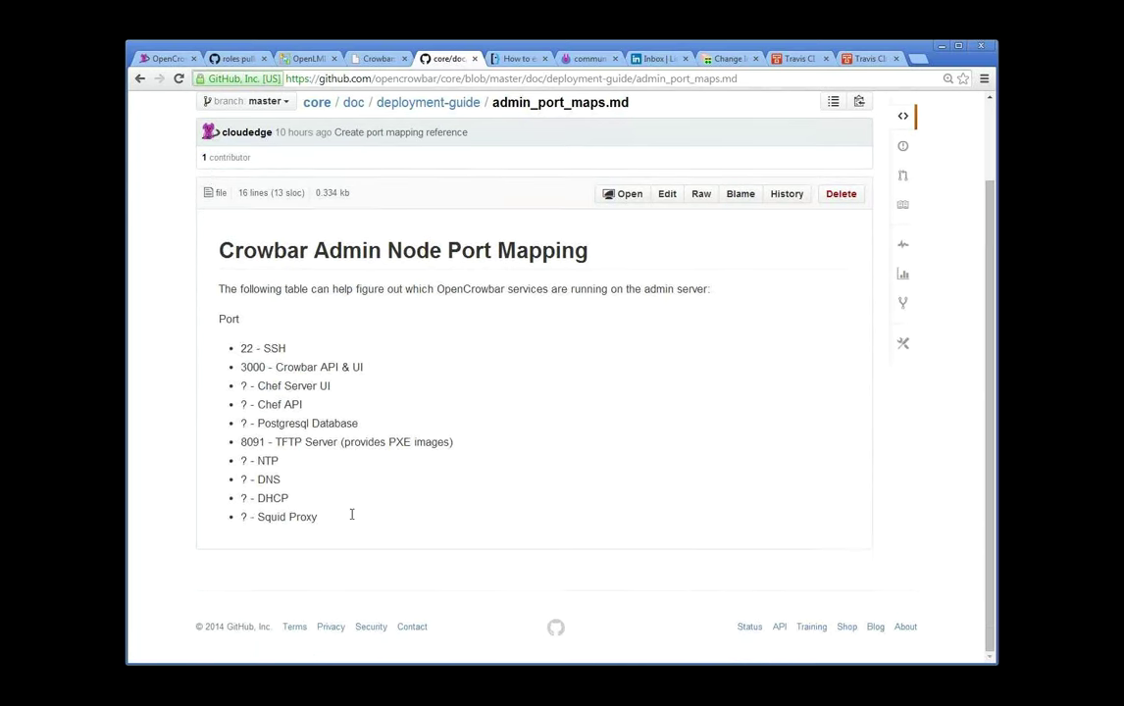
triple_click(359, 529)
click(358, 530)
drag(373, 444, 236, 443)
click(472, 449)
triple_click(274, 442)
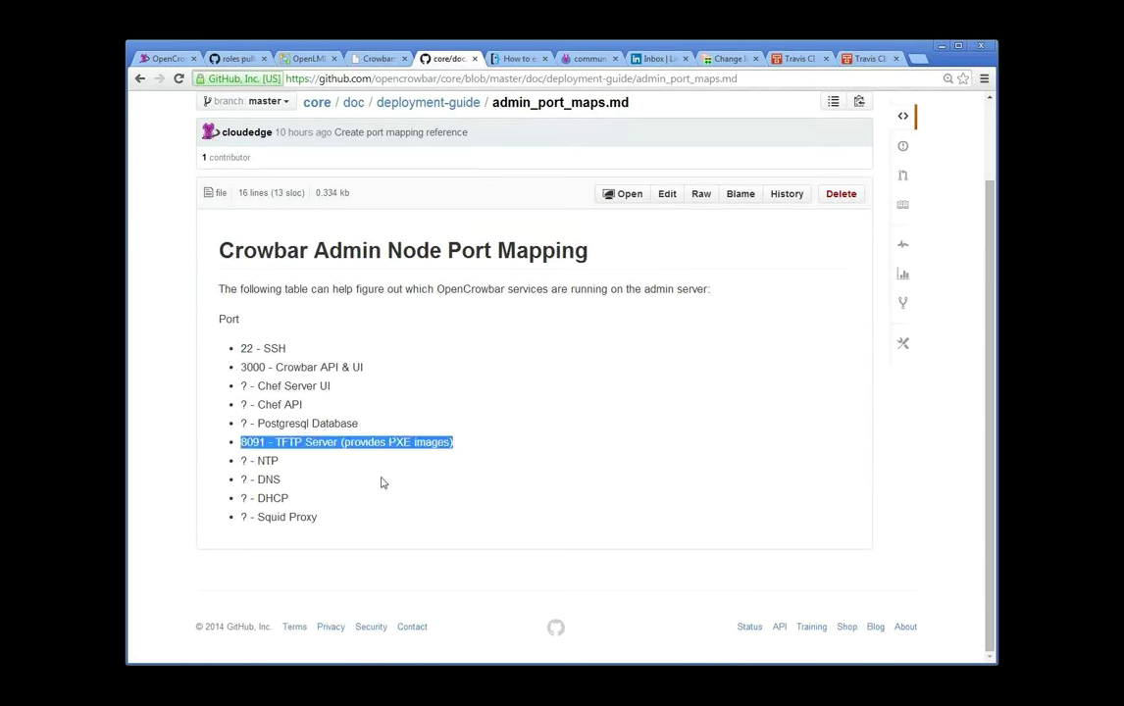
click(415, 487)
scroll(529, 468, up, 1)
scroll(529, 468, down, 1)
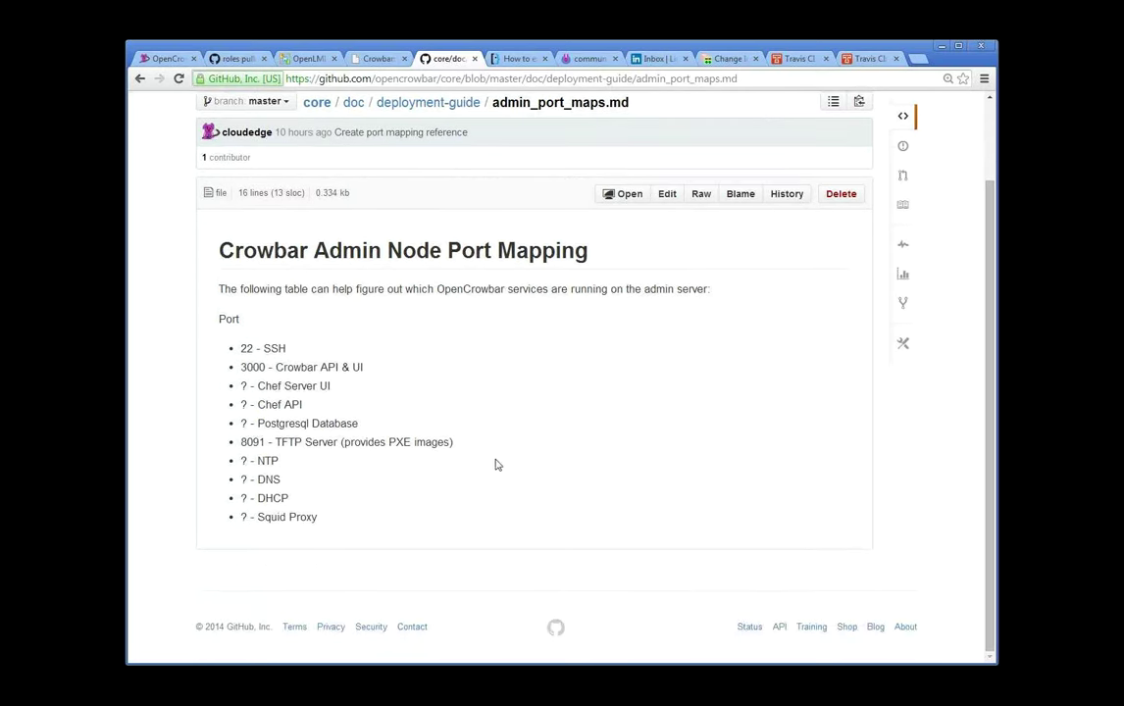
key(alt+Left)
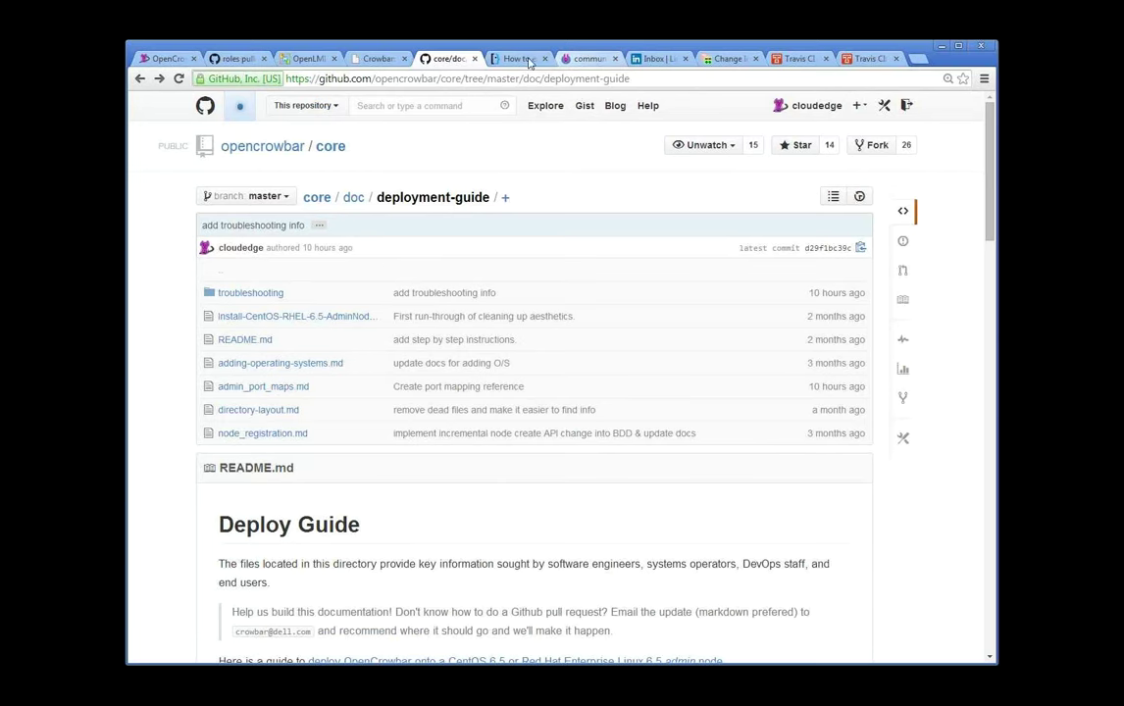
Return to the community planning meeting pad and add the bullet "Work on deployment guide" under Next Sprint
click(373, 59)
click(231, 59)
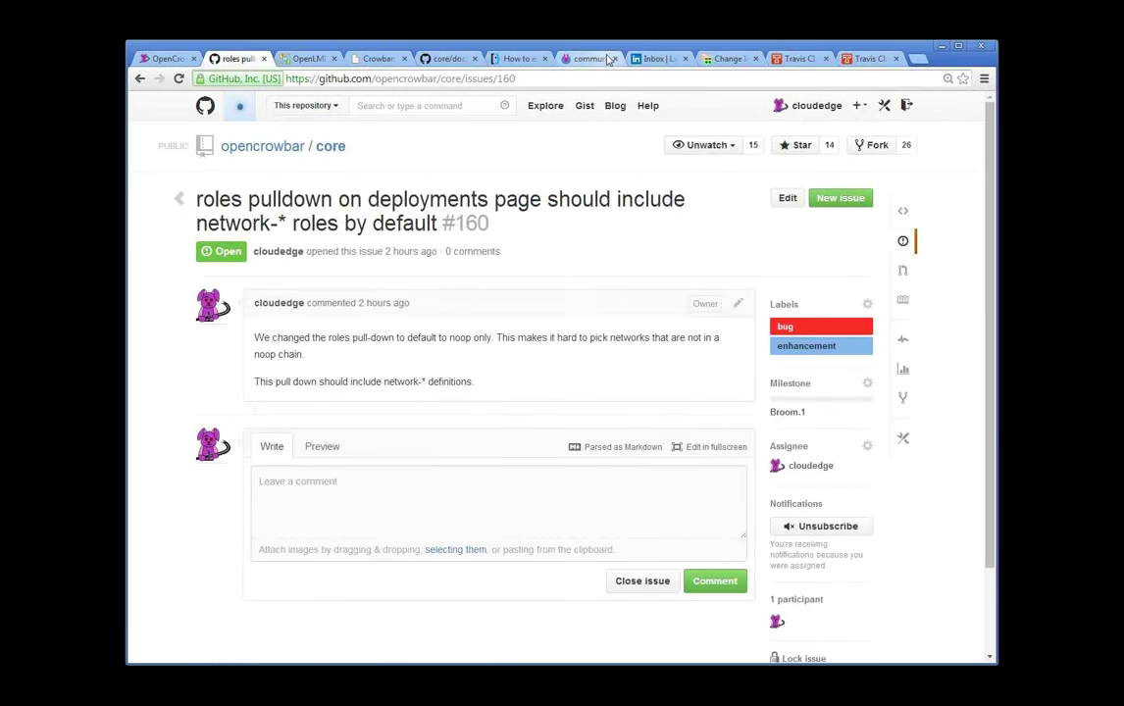
click(588, 59)
scroll(446, 482, down, 2)
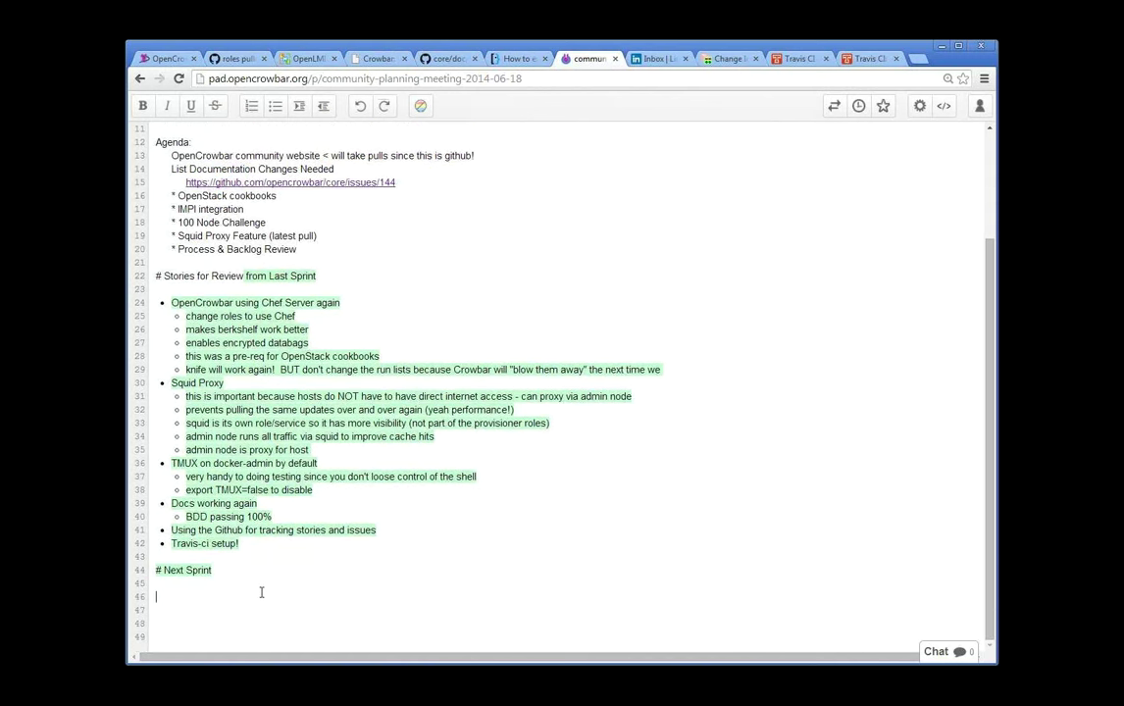
text(*)
key(BackSpace)
key(BackSpace)
key(ctrl+shift+l)
text(Work on deploym)
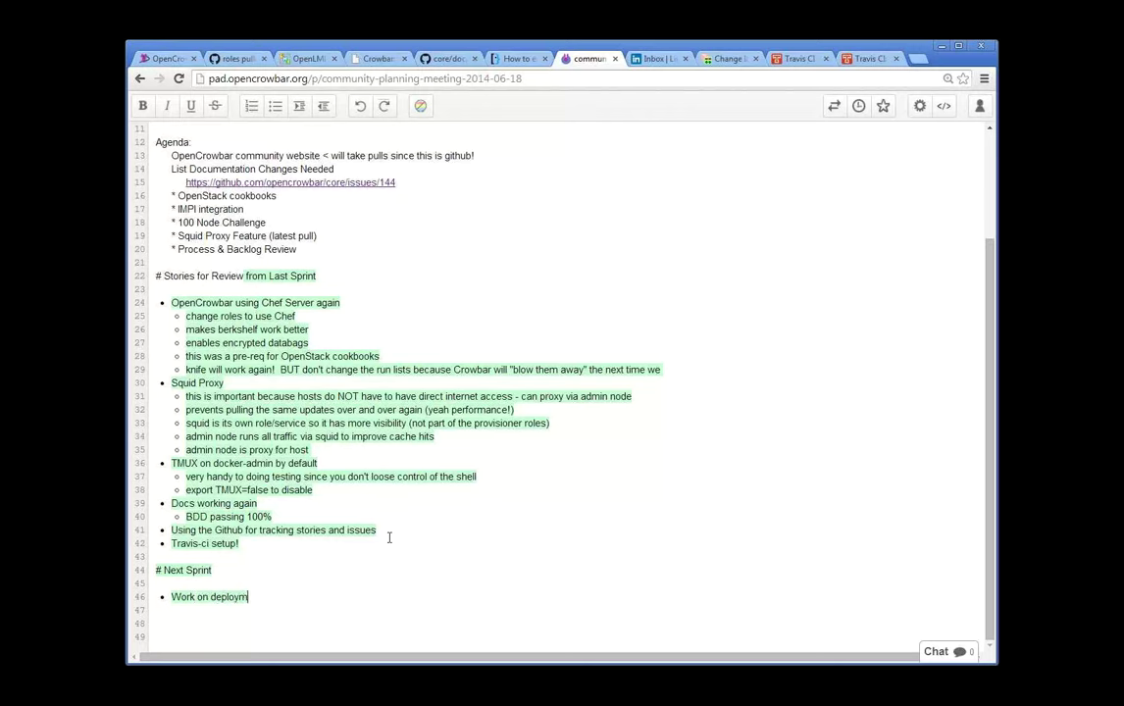
text(ent guide)
Add the bullet "Travis-ci voting" below the deployment guide bullet under Next Sprint
key(Return)
text(Trac)
key(BackSpace)
text(vi)
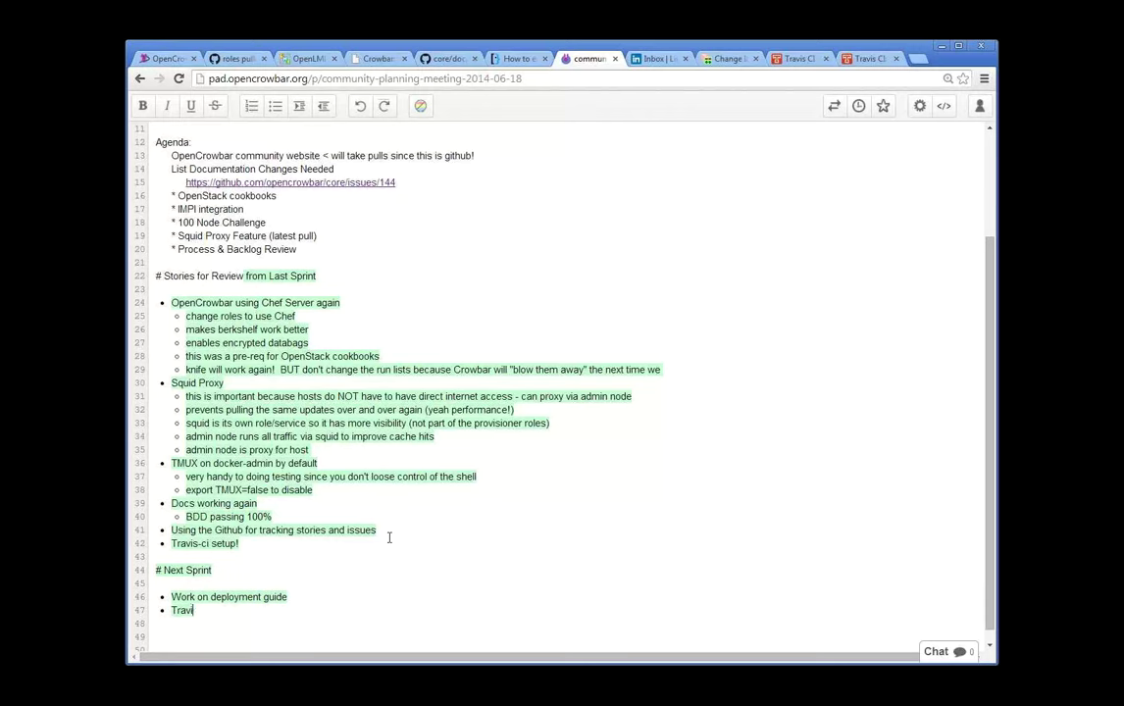
text(s-ci voting)
Add the bullet "Design - concept to simplify deploy to OS step" below the Travis-ci voting bullet
key(Return)
text(Design)
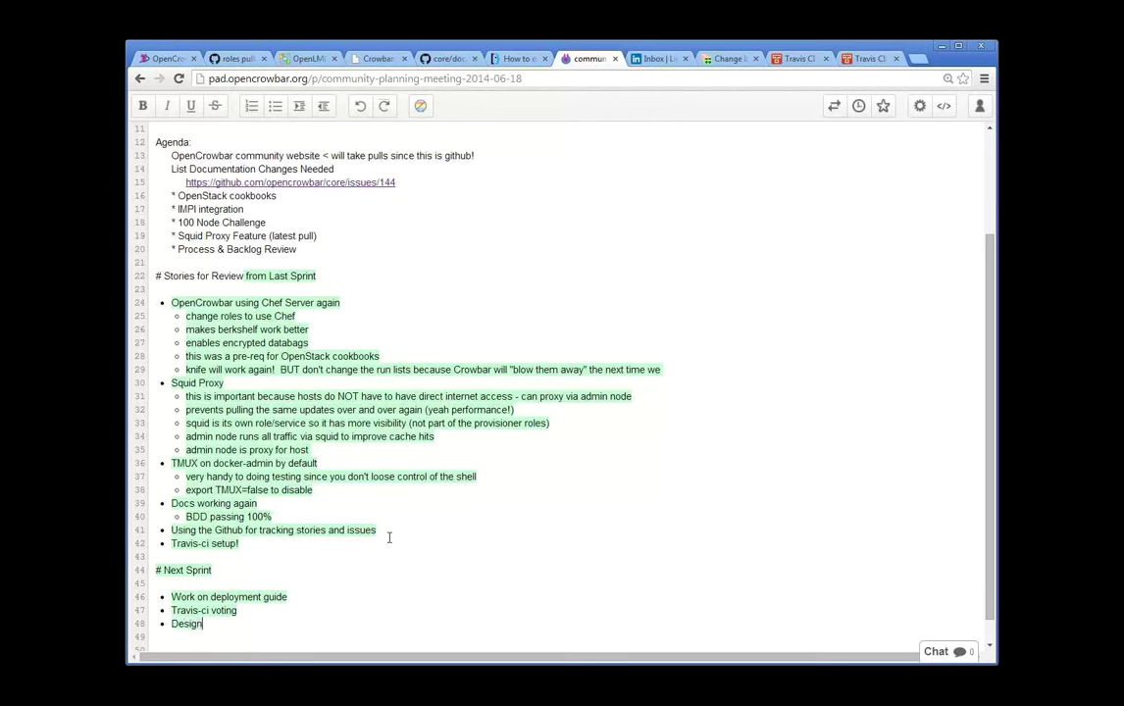
text( - scree)
text(n)
key(BackSpace)
key(BackSpace)
key(BackSpace)
key(BackSpace)
key(BackSpace)
key(BackSpace)
text(conc)
key(BackSpace)
key(BackSpace)
key(BackSpace)
key(BackSpace)
text(concept)
key(BackSpace)
key(BackSpace)
key(BackSpace)
text(ept to)
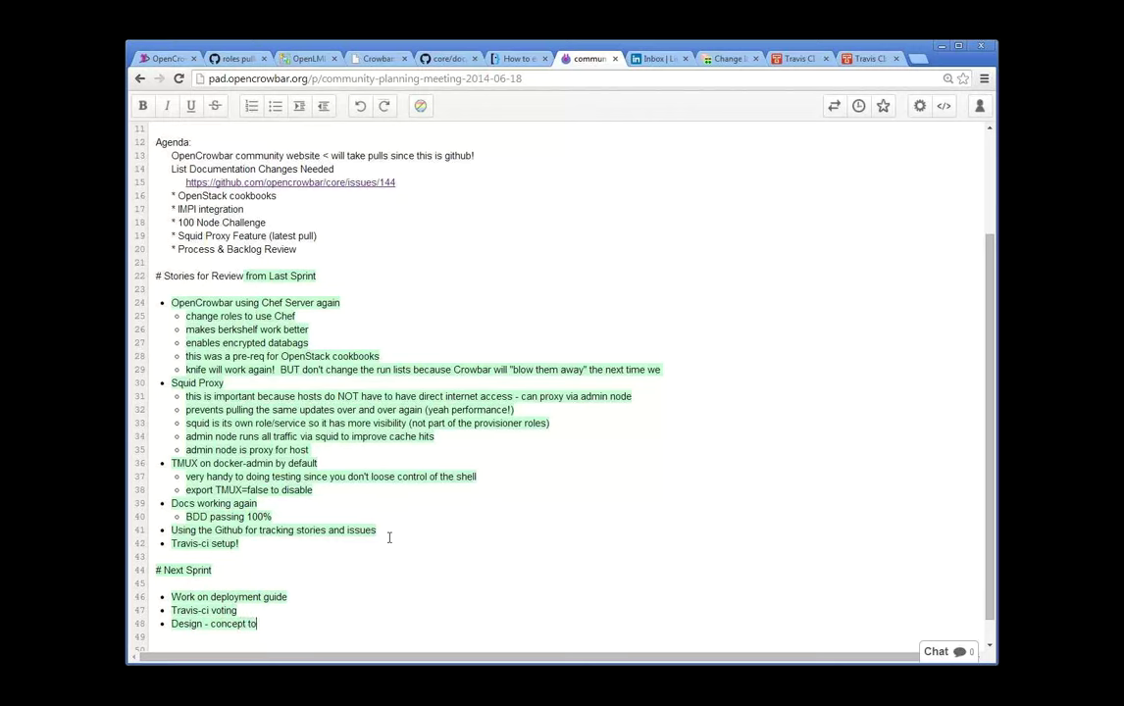
text( simplify)
text( in)
key(BackSpace)
key(BackSpace)
text(deploy to OS )
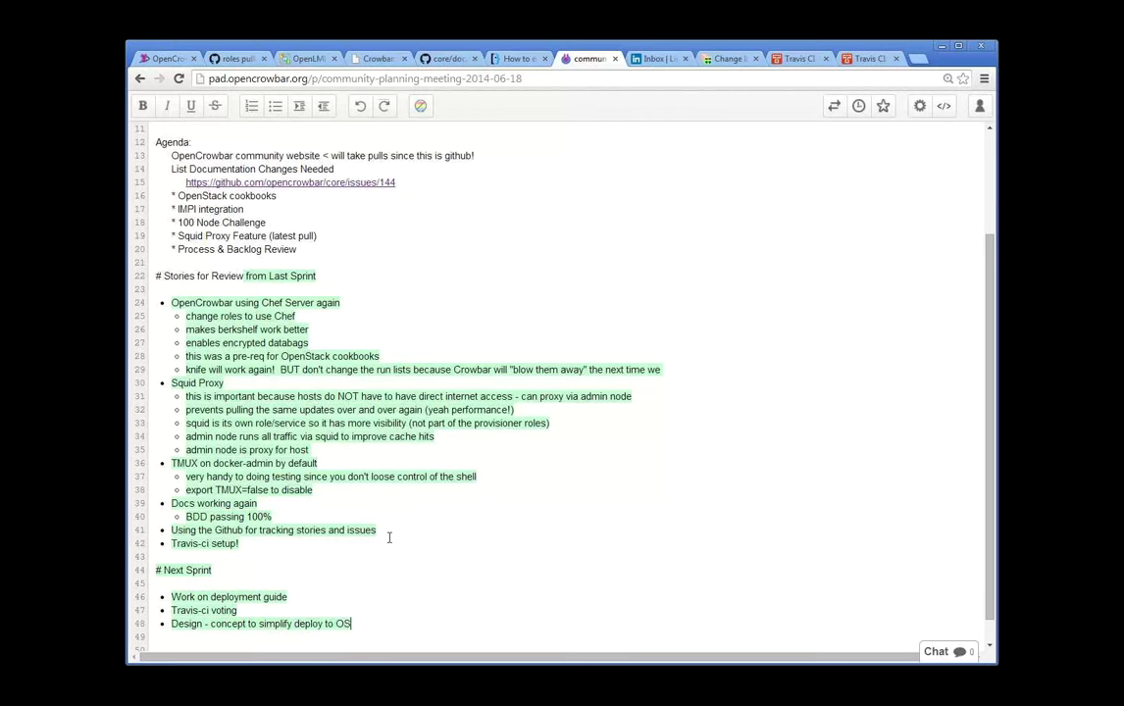
text(step)
Move the Design bullet out of Next Sprint to below a new heading "# Design Meeting Agenda"
scroll(476, 635, down, 1)
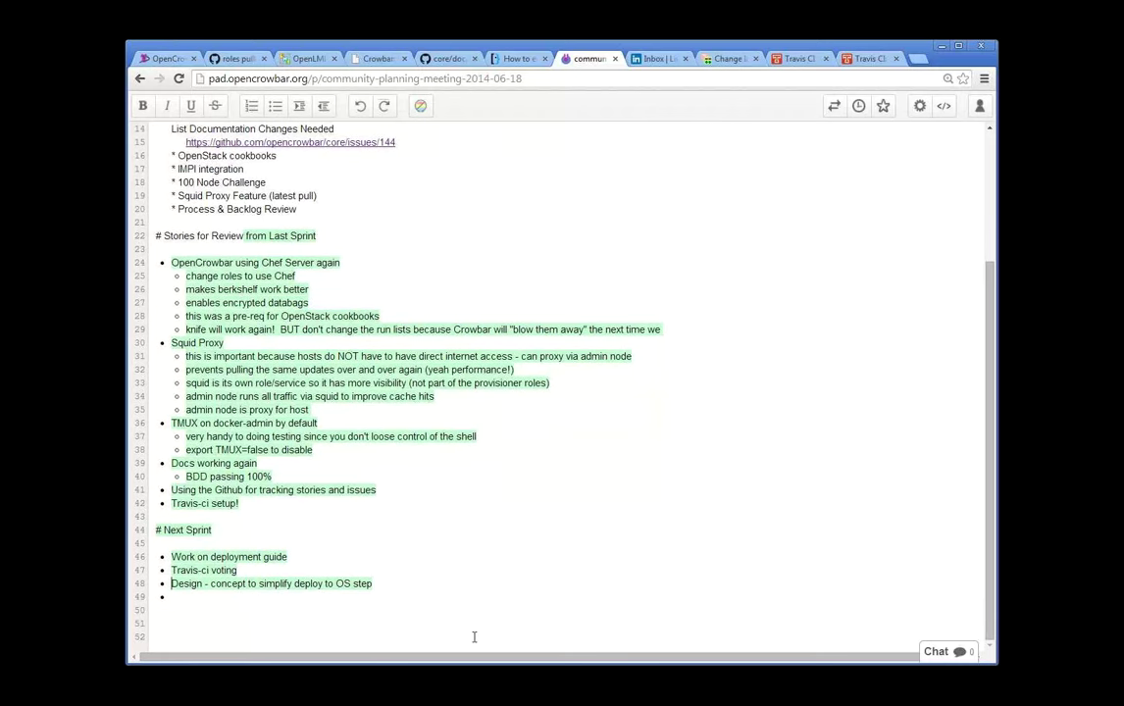
key(shift+End)
key(ctrl+x)
key(Down)
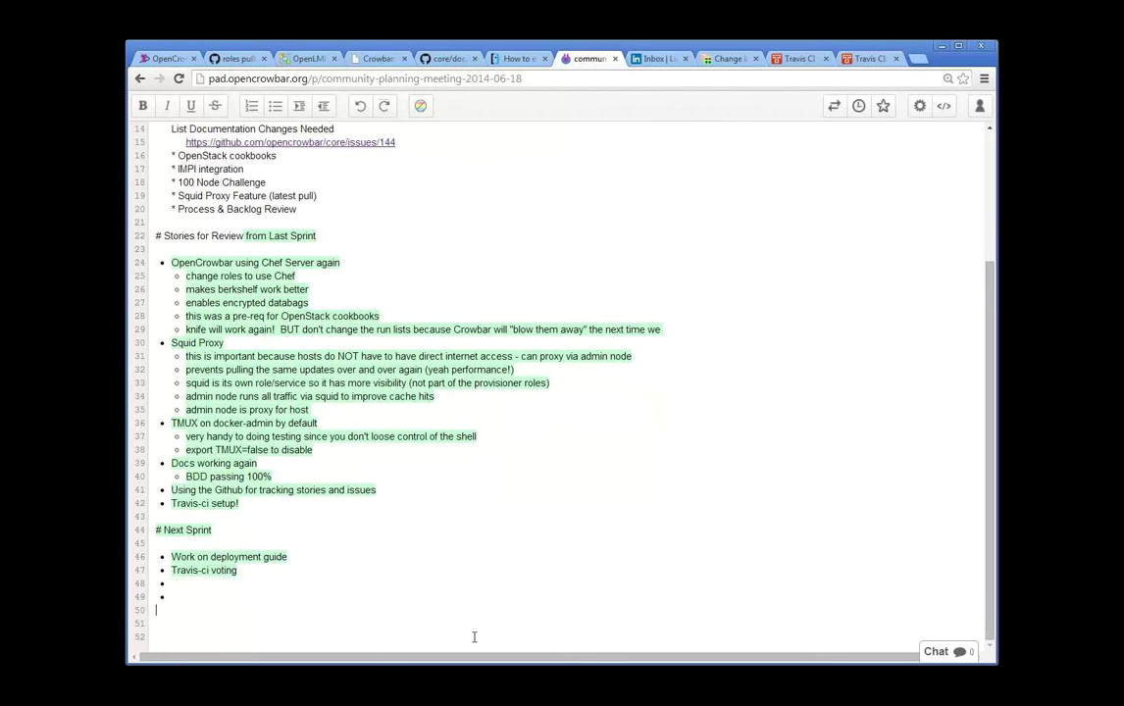
key(Return)
text(# Design M)
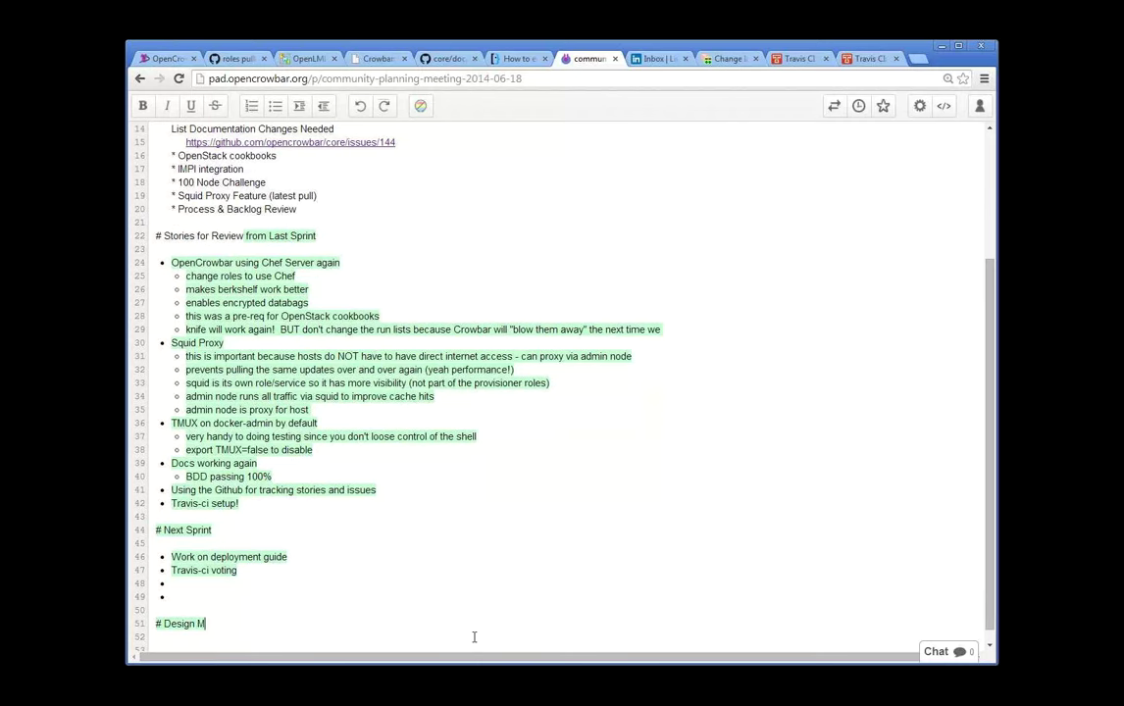
text(eeting Agenda)
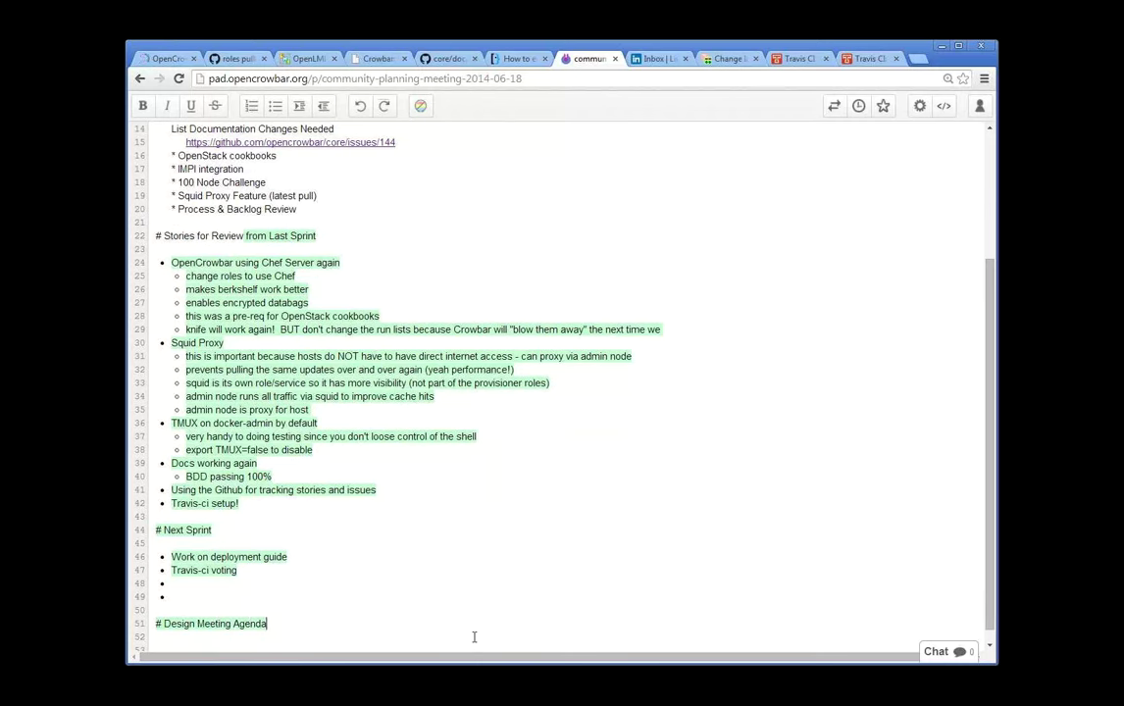
key(Down)
key(Down)
key(ctrl+v)
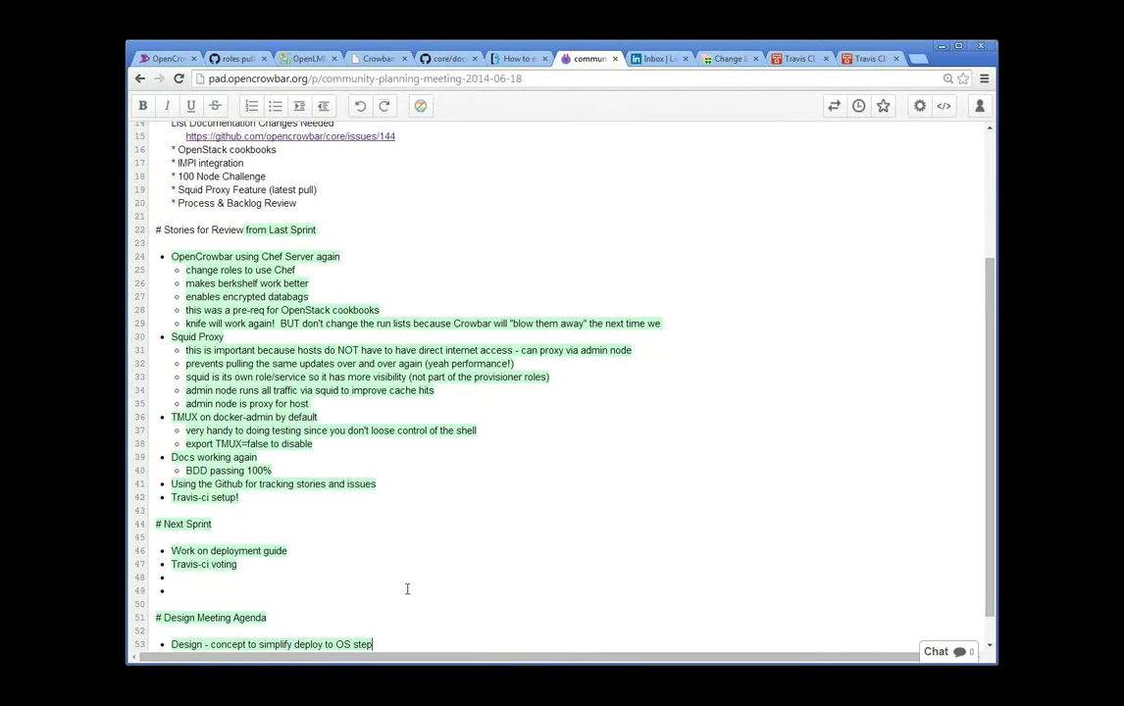
Add the sub-bullets "run through", "screen shots" and "test RPMs" under "Work on deployment guide"
click(336, 552)
key(Return)
key(Tab)
text(run through)
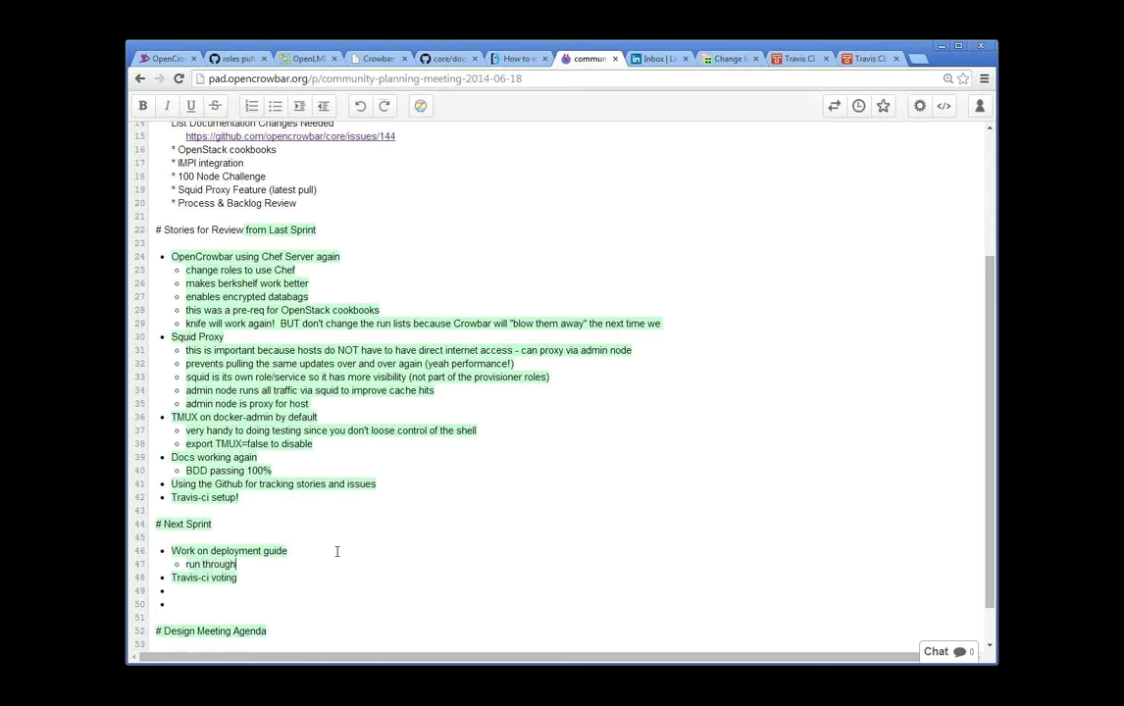
key(Return)
text(screen shots)
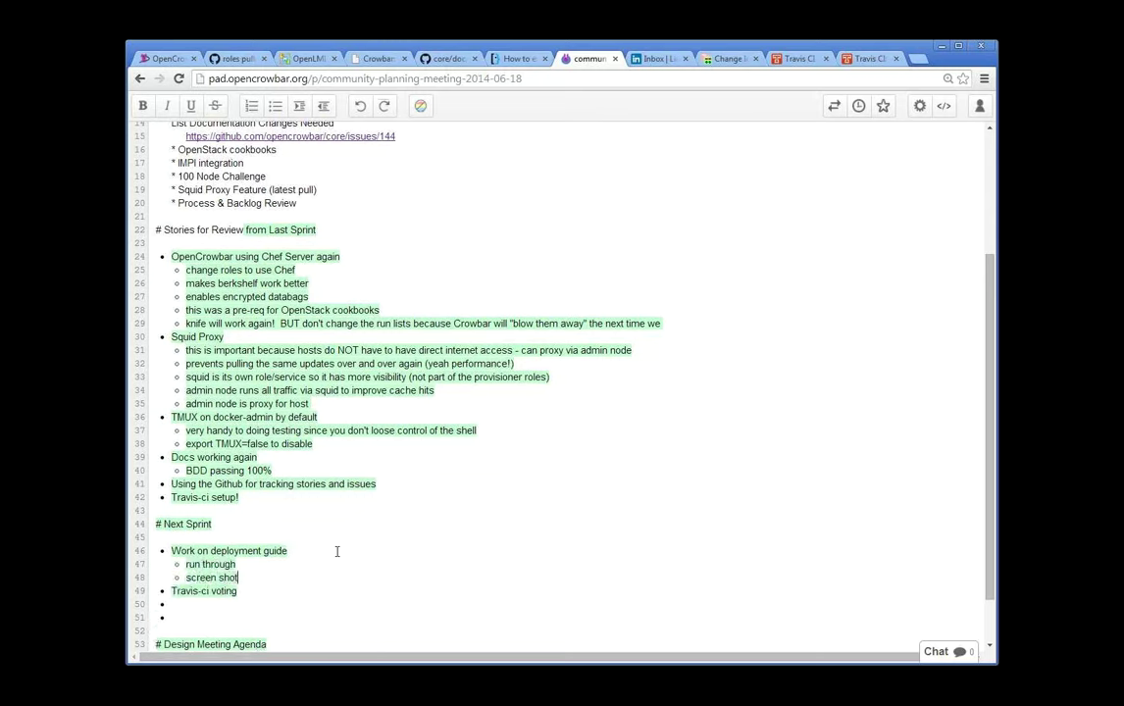
key(Return)
text(test RPMs)
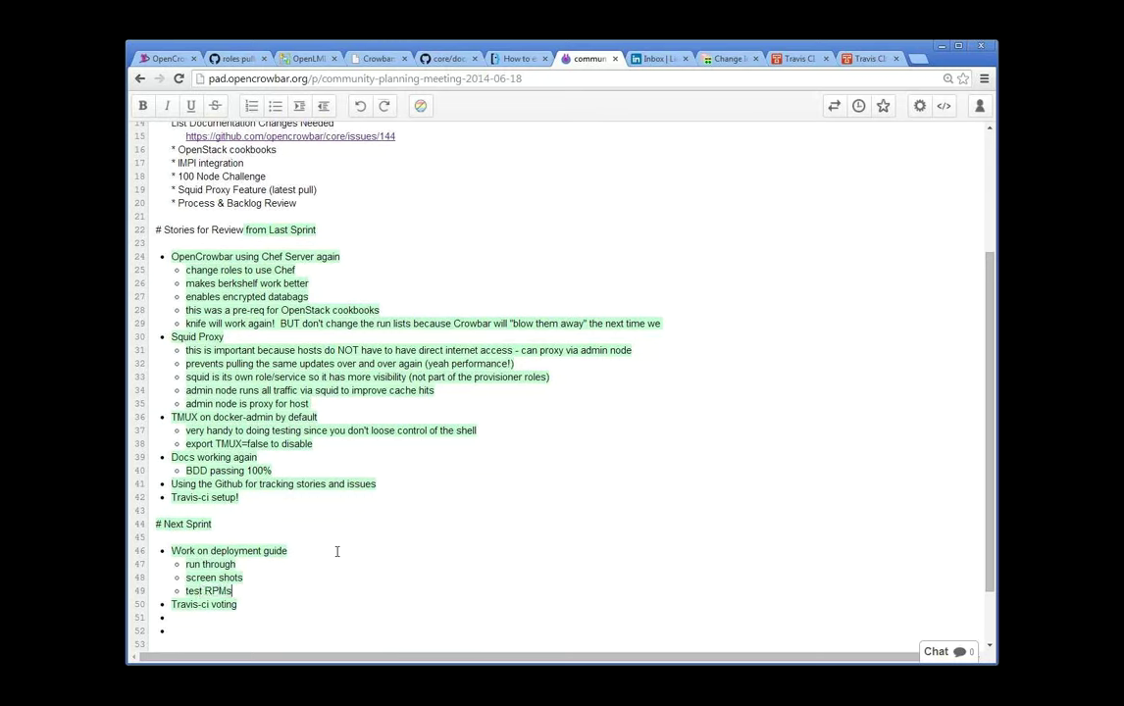
key(Return)
key(BackSpace)
Split "Travis-ci voting" into a "Travis-ci" bullet with the sub-bullets "get it voting" and "full build run w/ BDD"
key(Down)
key(Return)
key(Tab)
text(get it)
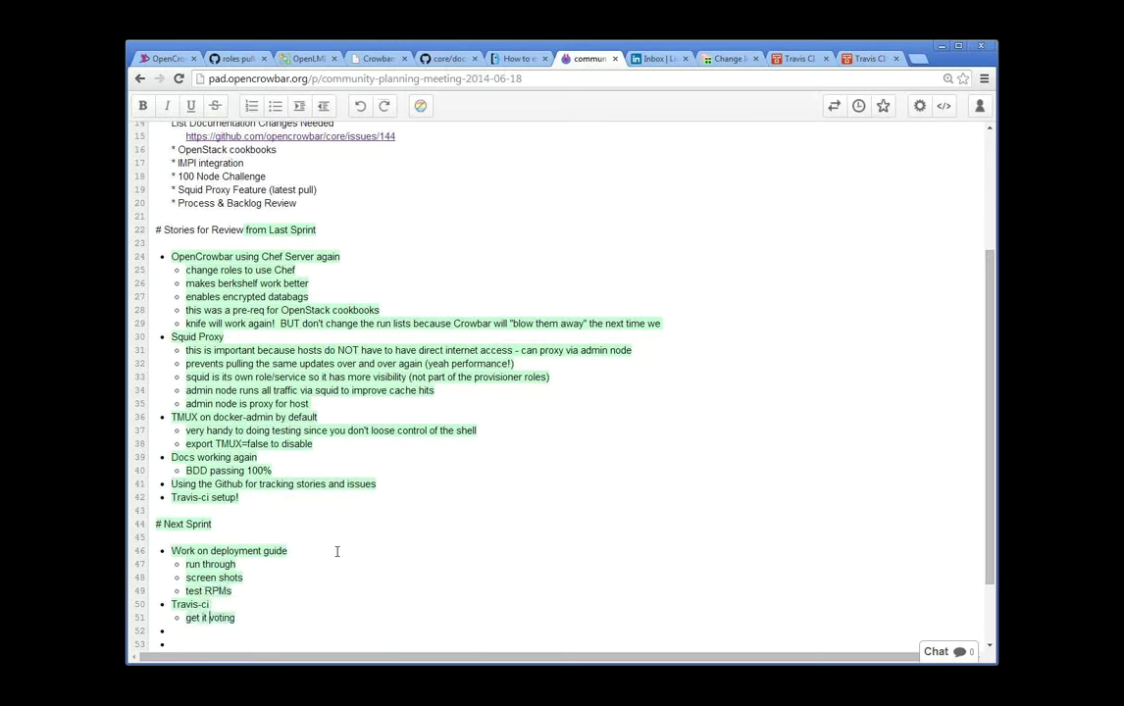
key(Down)
key(Tab)
text(full build run )
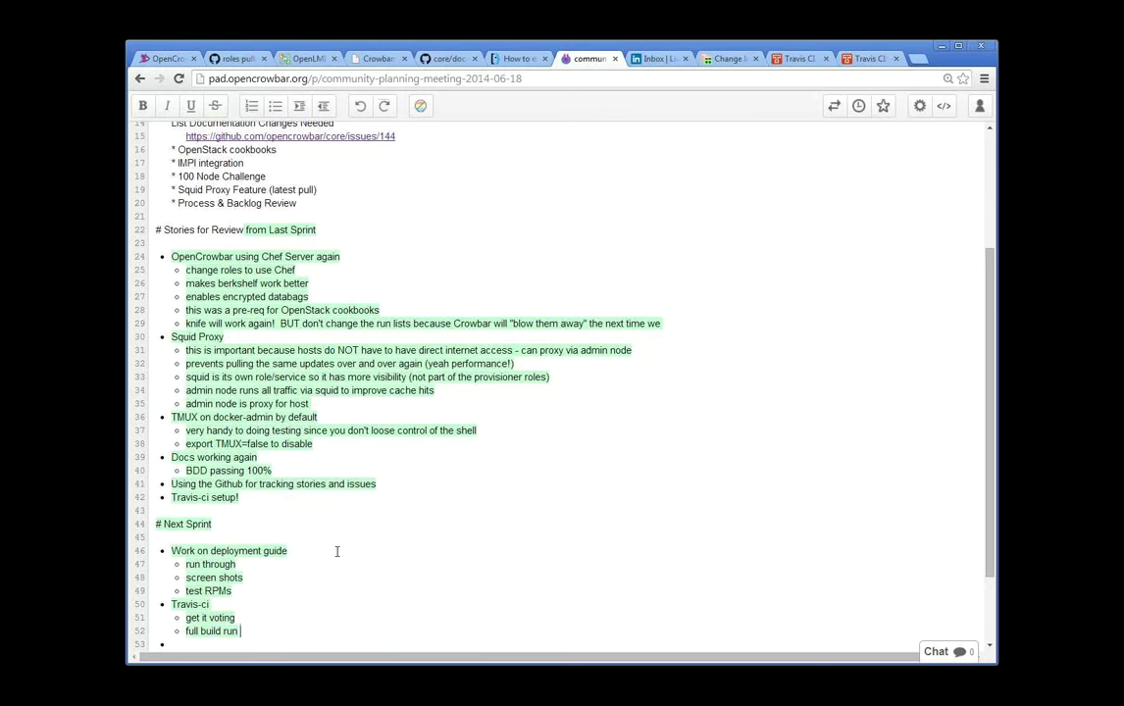
text(w/ BDD)
Extend the Travis-ci sub-bullet "get it voting" with "on noop"
key(Up)
key(Left)
key(Left)
key(Left)
key(Left)
key(Left)
key(Left)
key(Left)
key(Left)
key(Left)
key(Left)
key(Left)
key(Left)
key(Left)
key(End)
text(on noop)
Insert the sub-bullet "get it announcing on IRC" between the voting and full build run items
key(Down)
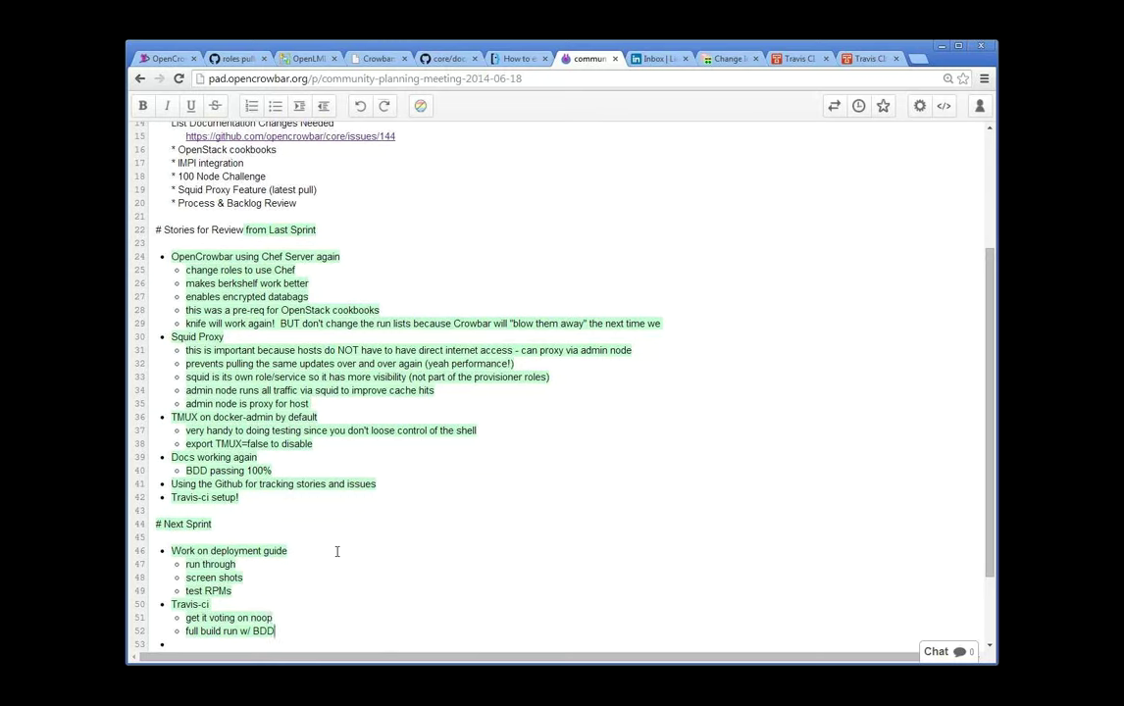
key(Return)
text(g)
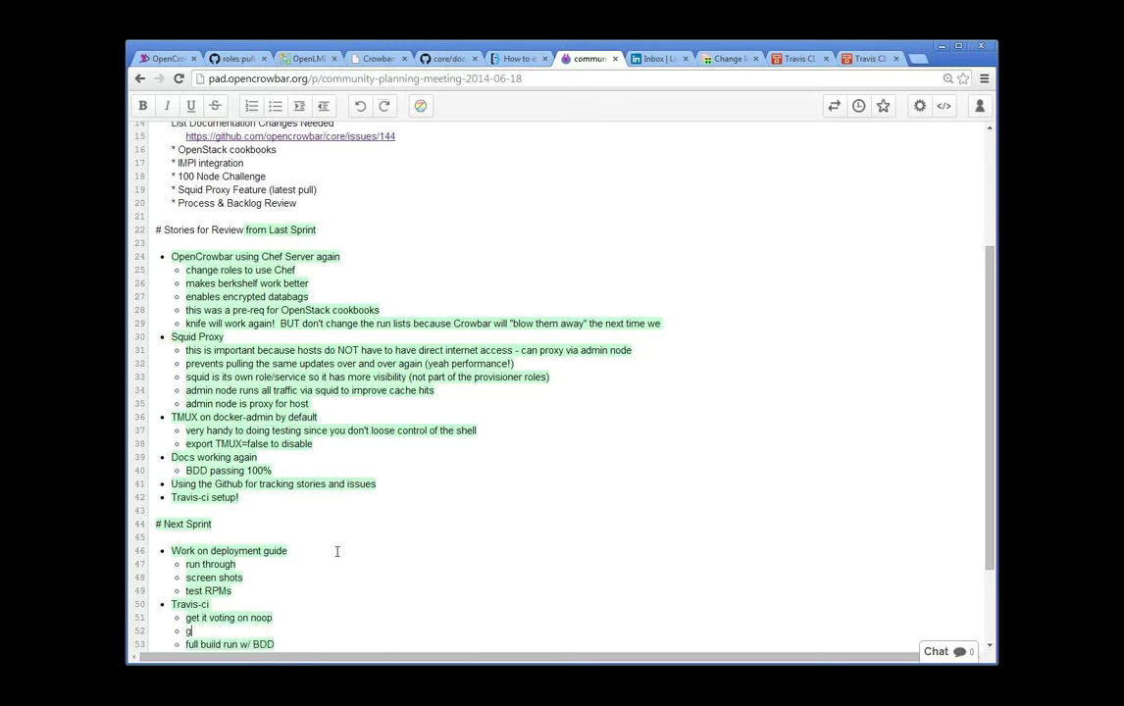
text(et it announcing)
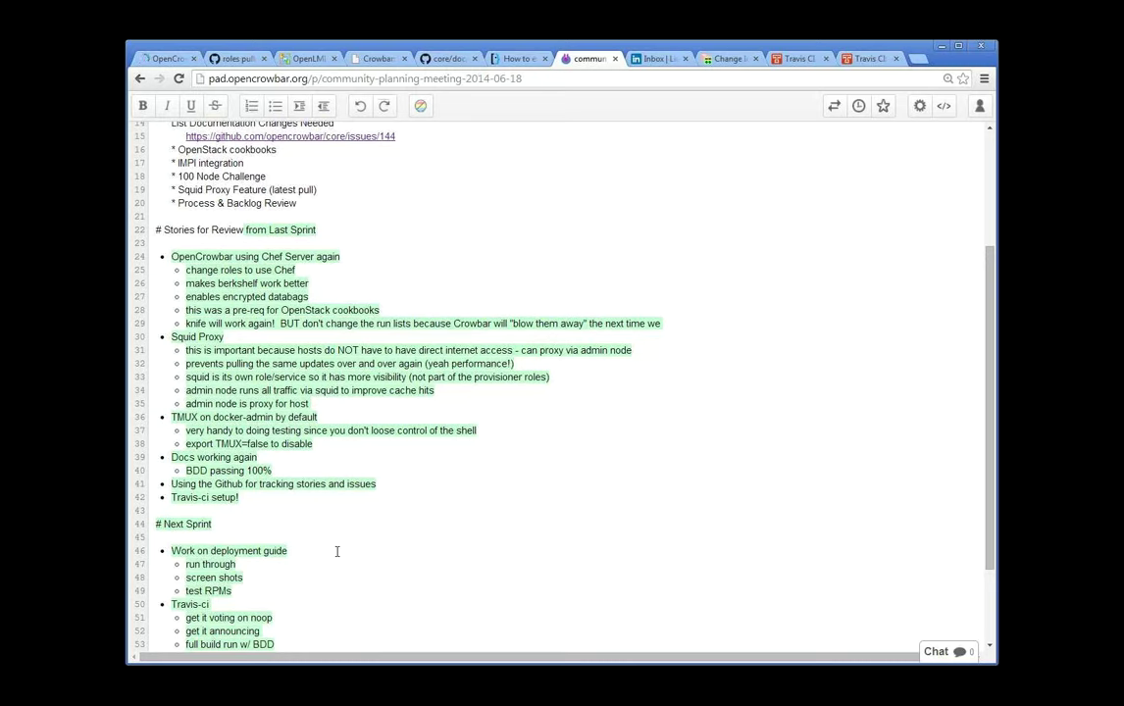
text(on IRC)
Remove the "Design - " prefix from the Design Meeting Agenda bullet and start a new bullet below it
scroll(337, 552, down, 1)
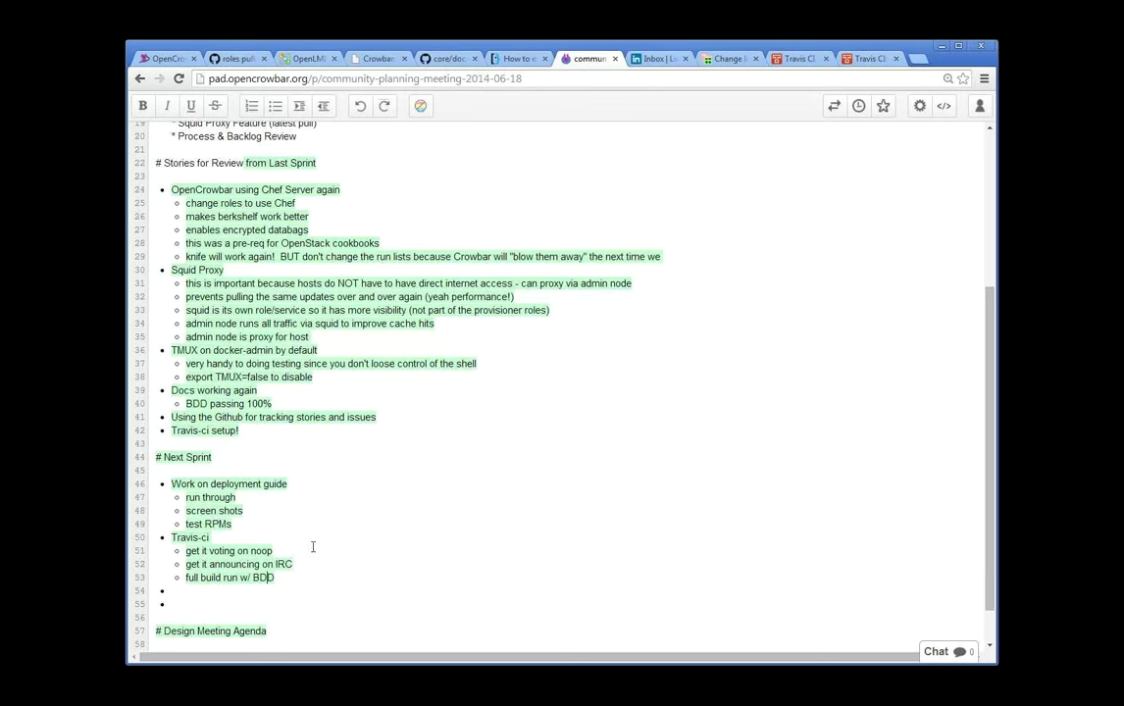
drag(185, 550, 304, 585)
click(289, 633)
scroll(284, 634, down, 1)
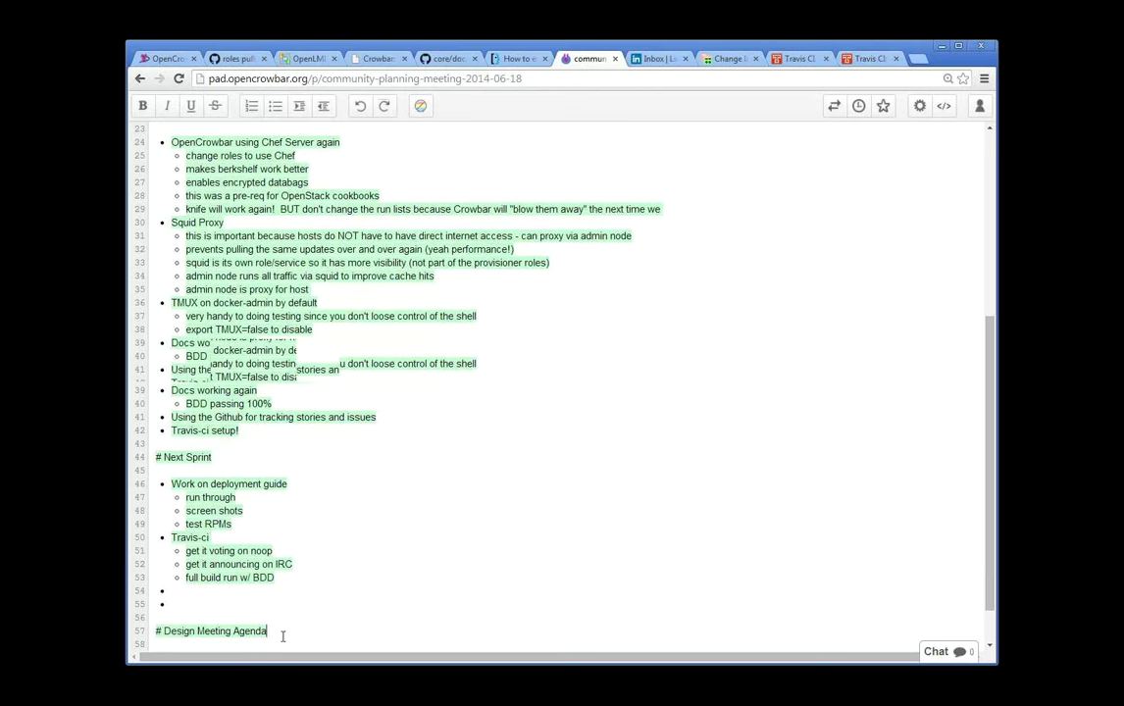
click(402, 611)
key(Return)
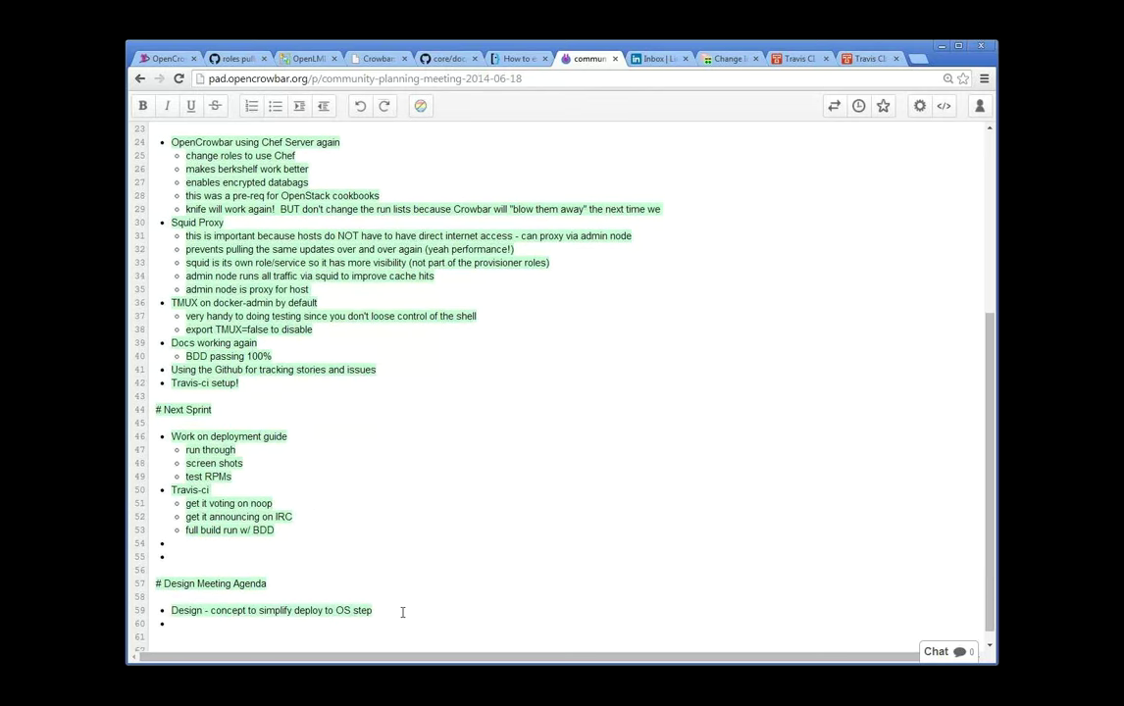
key(ctrl+shift+Right)
key(ctrl+shift+Right)
key(Delete)
key(Down)
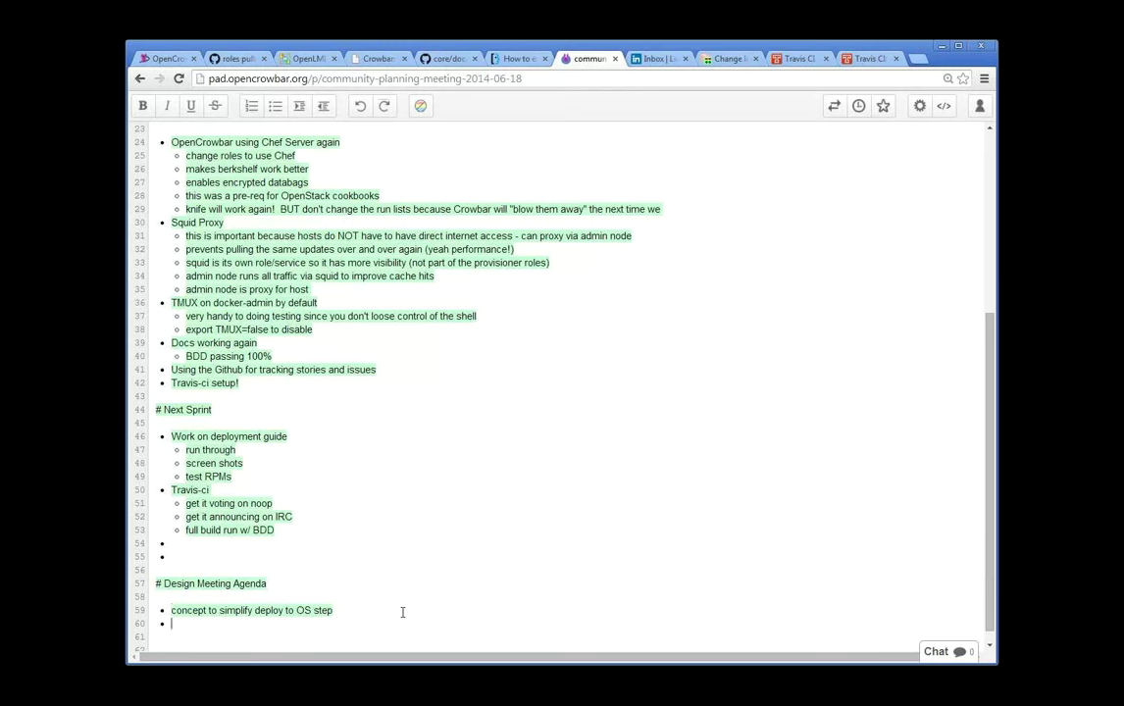
Enter "travis workflow" as the second Design Meeting Agenda bullet
text(travis workfow)
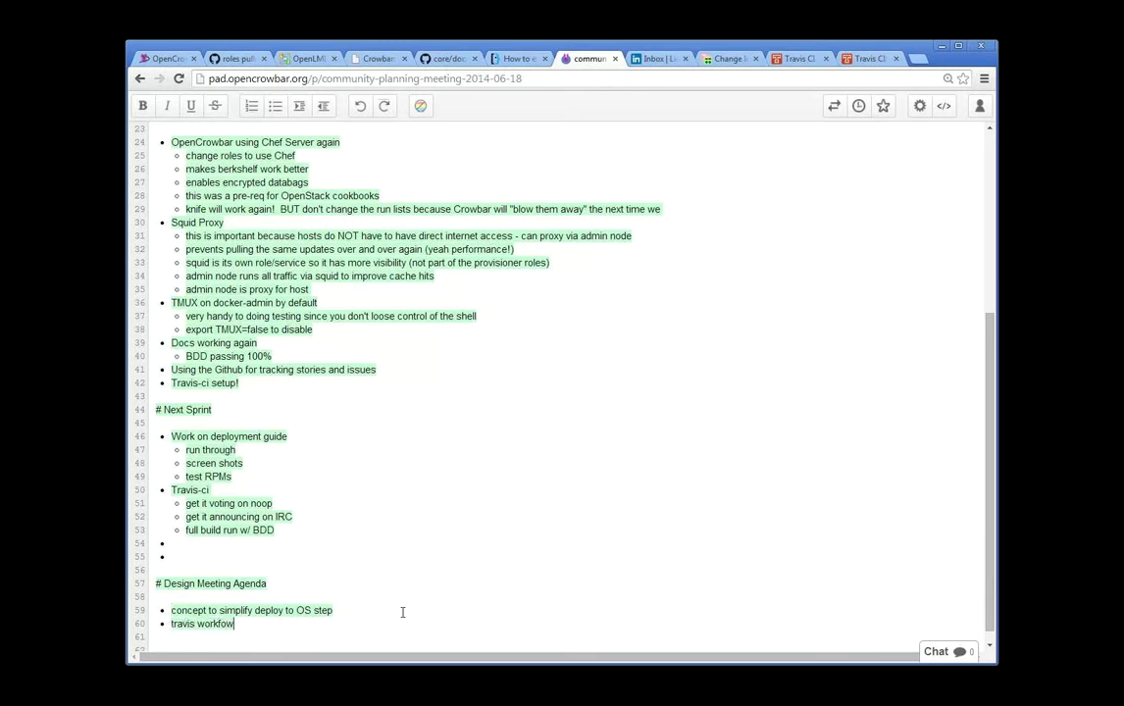
key(BackSpace)
key(BackSpace)
text(low)
Go over the Travis-ci sub-bullets under Next Sprint, highlighting the voting, IRC announcing and full build run items
click(360, 546)
shift+click(253, 484)
key(Right)
drag(305, 514, 187, 517)
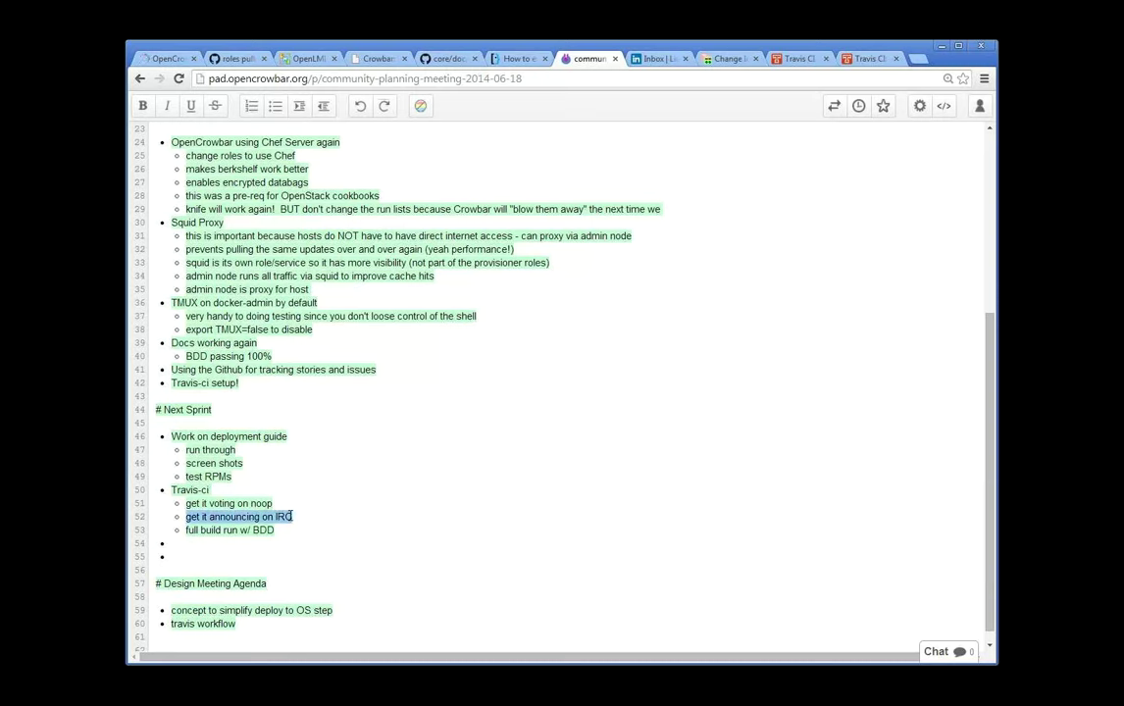
click(298, 516)
shift+click(184, 505)
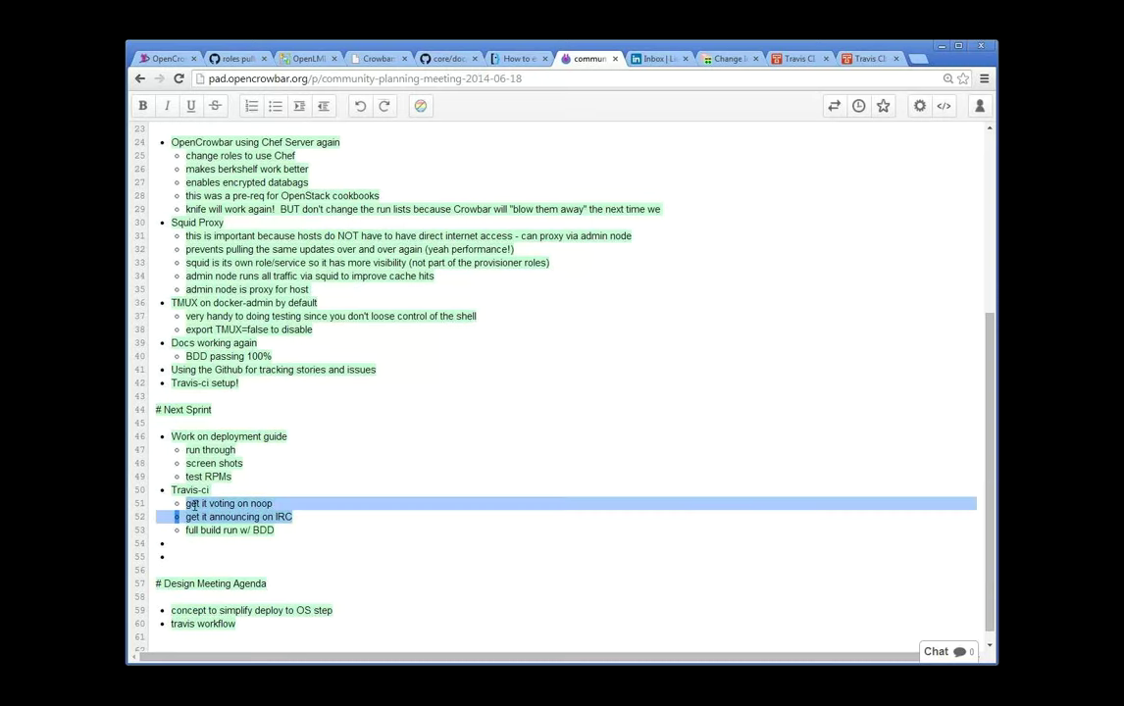
drag(185, 503, 311, 519)
drag(184, 529, 188, 544)
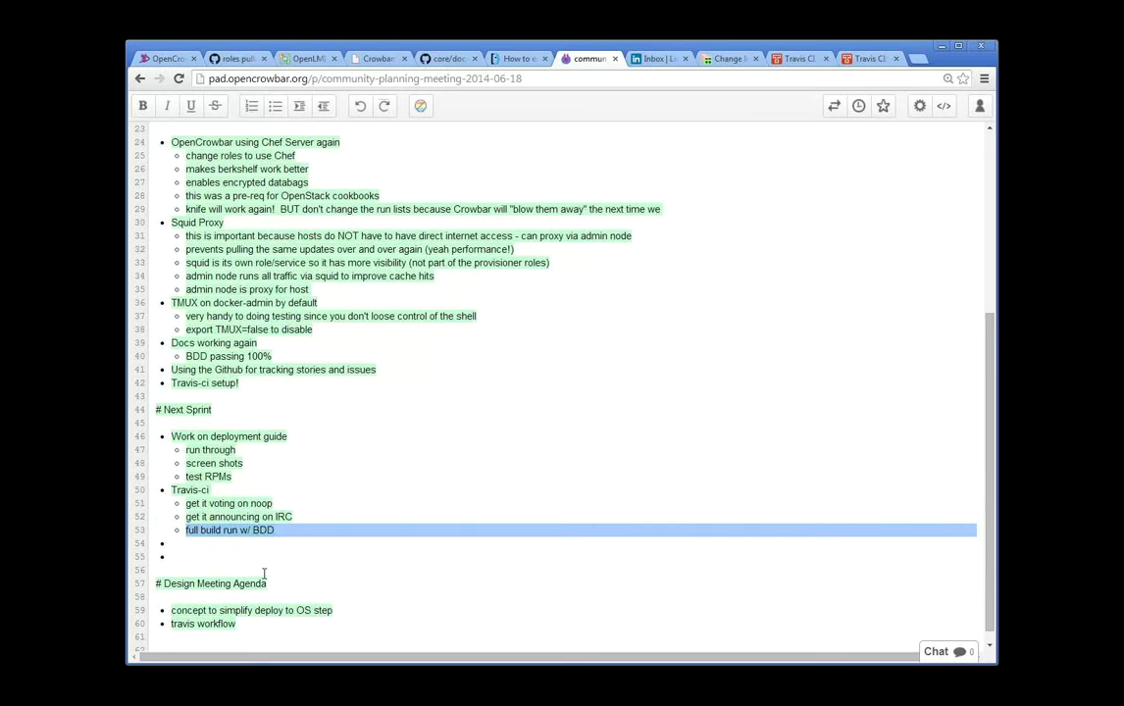
click(278, 545)
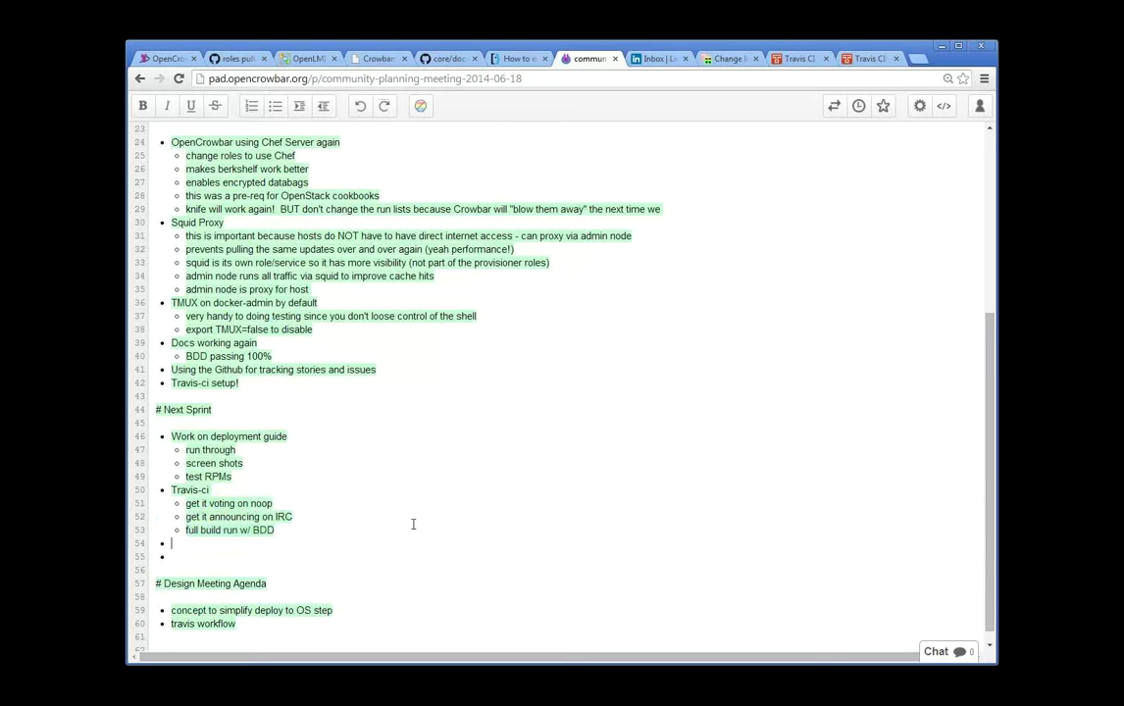
Add the bullet "Servers Arrived!" after "Travis-ci setup!" in the stories from last sprint
scroll(304, 620, down, 1)
click(308, 618)
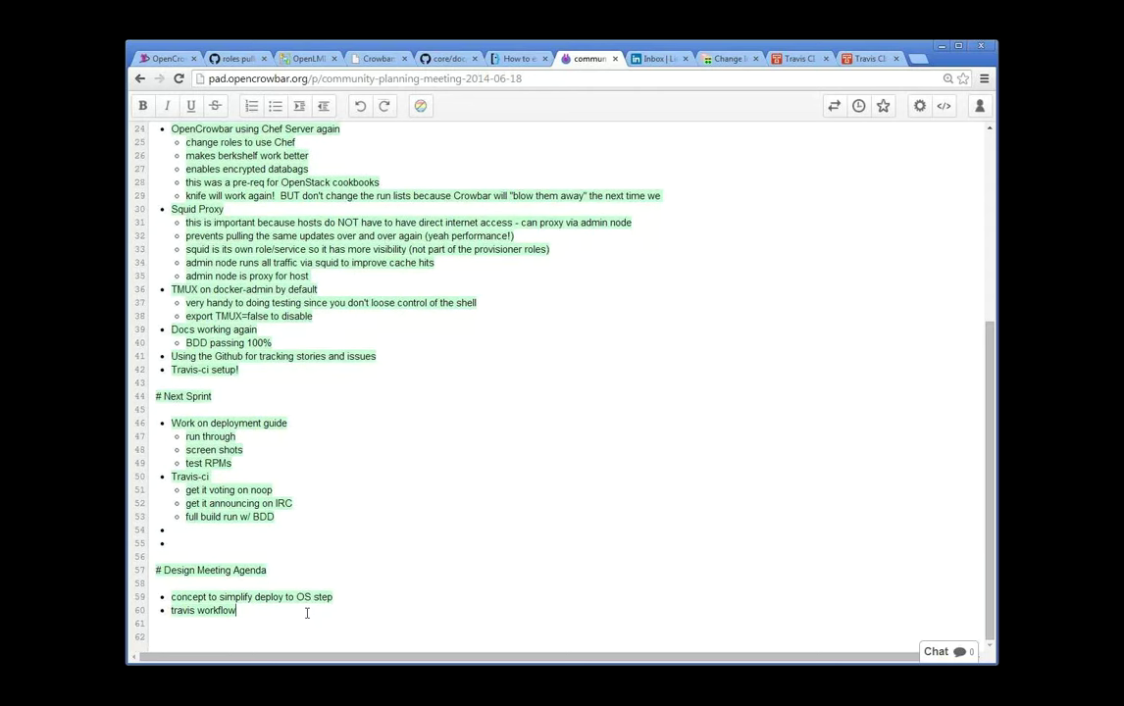
scroll(344, 582, up, 3)
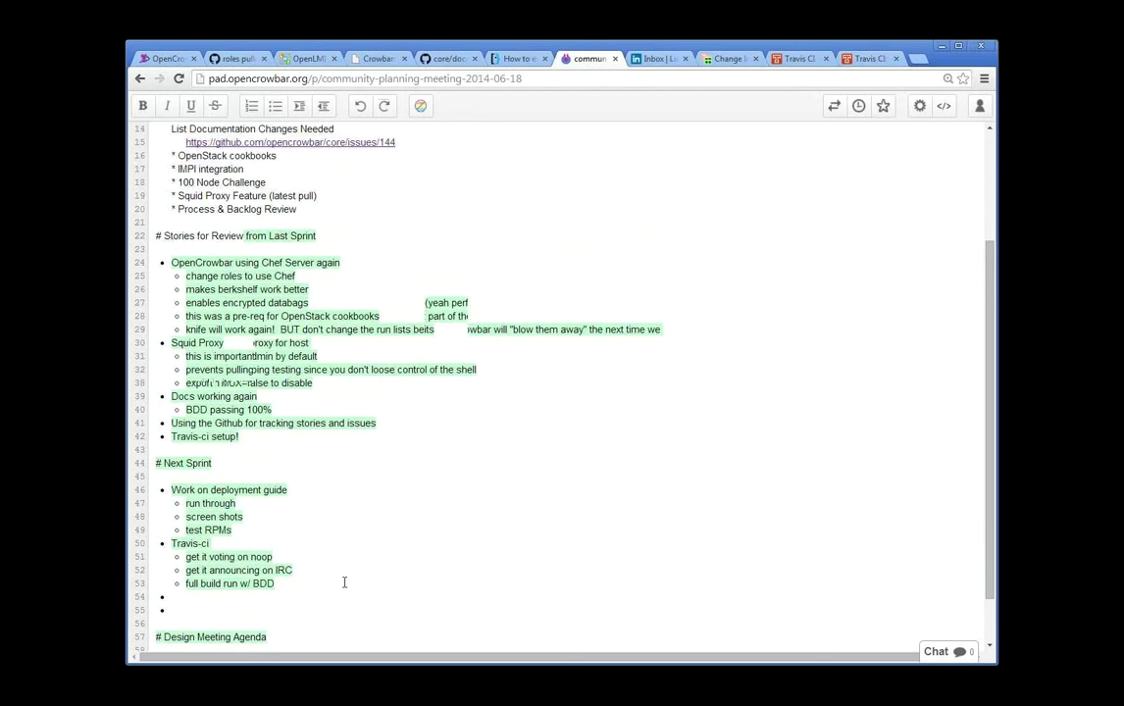
scroll(344, 582, down, 2)
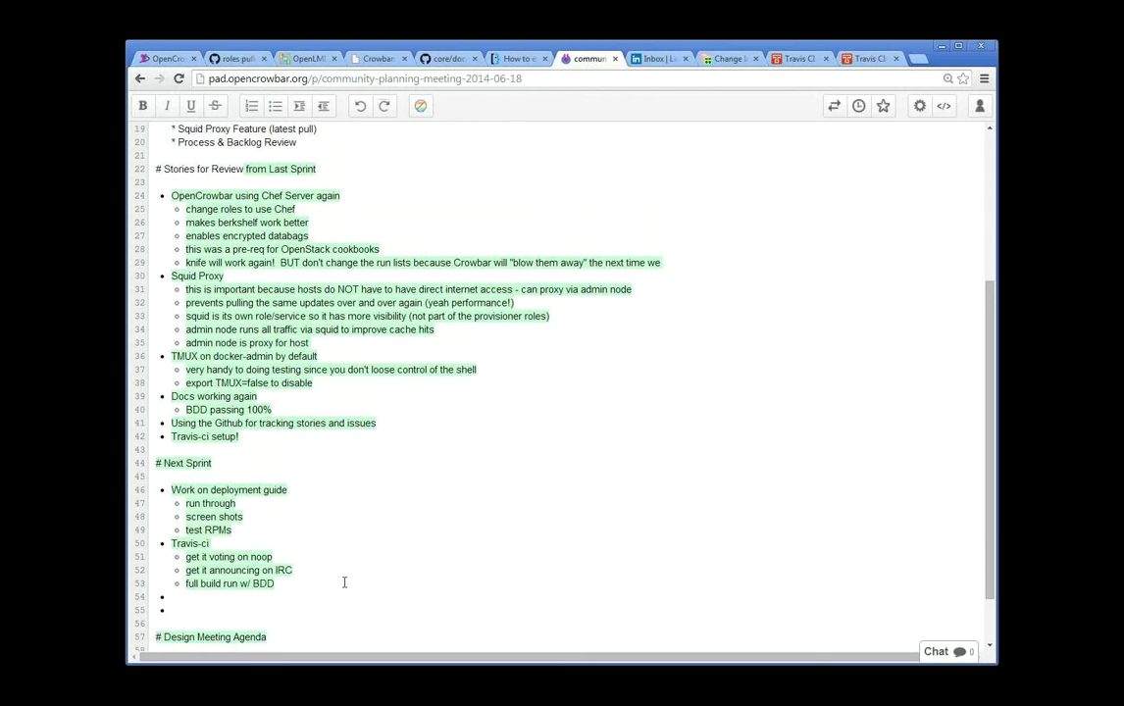
click(309, 440)
key(Return)
text(Servers)
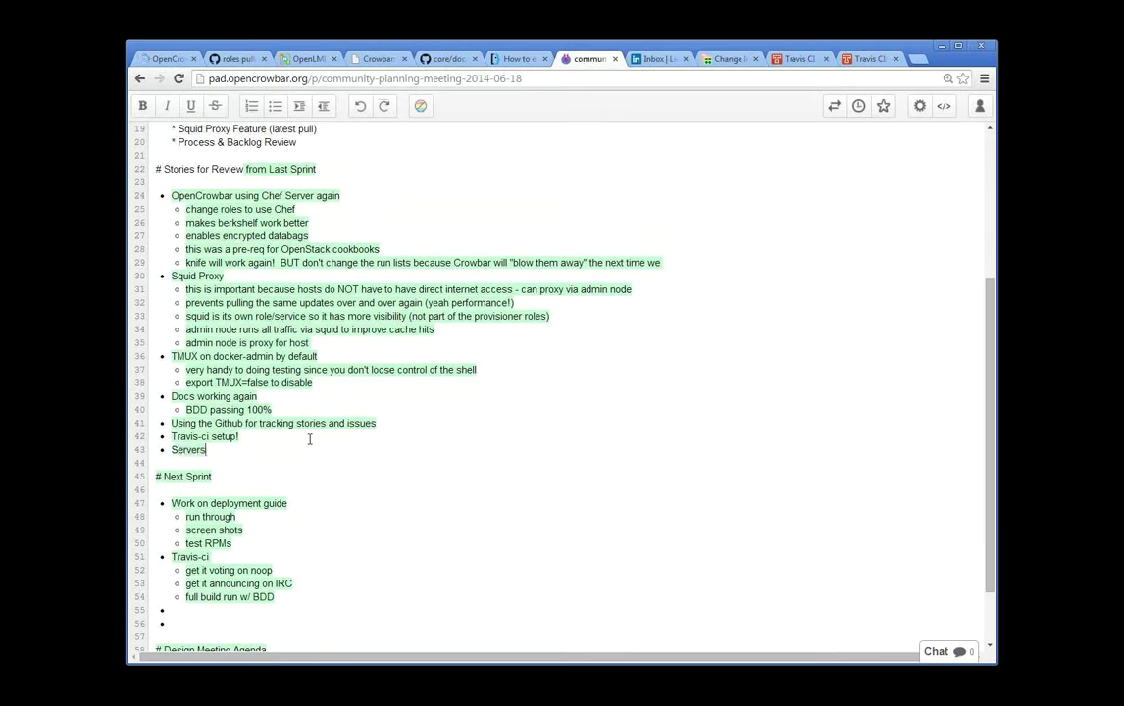
text( Arrived!)
scroll(304, 470, down, 2)
Copy the URL of the deployment-guide folder on GitHub and return to the community planning pad
click(208, 531)
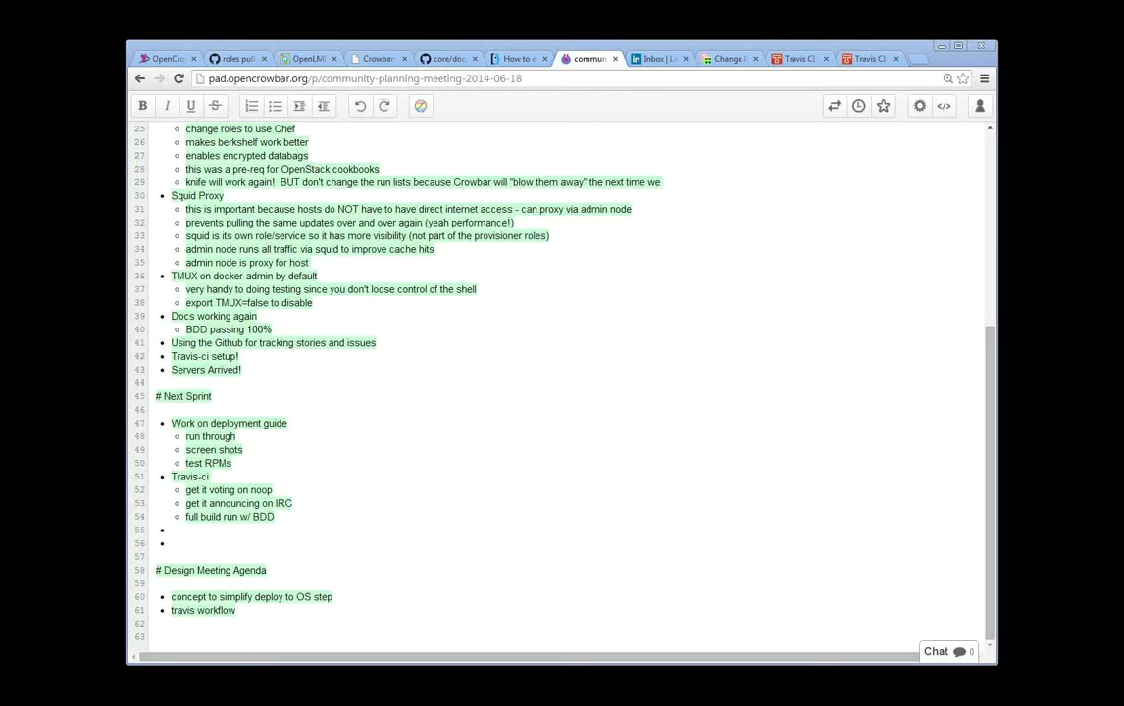
click(239, 534)
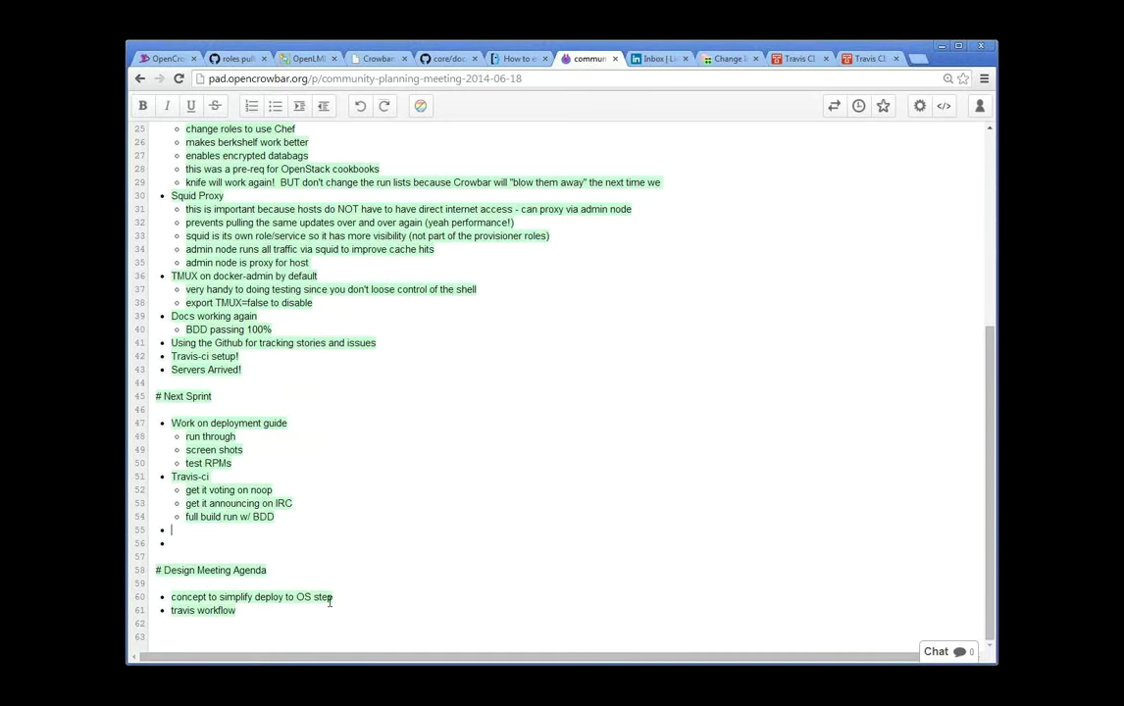
click(438, 57)
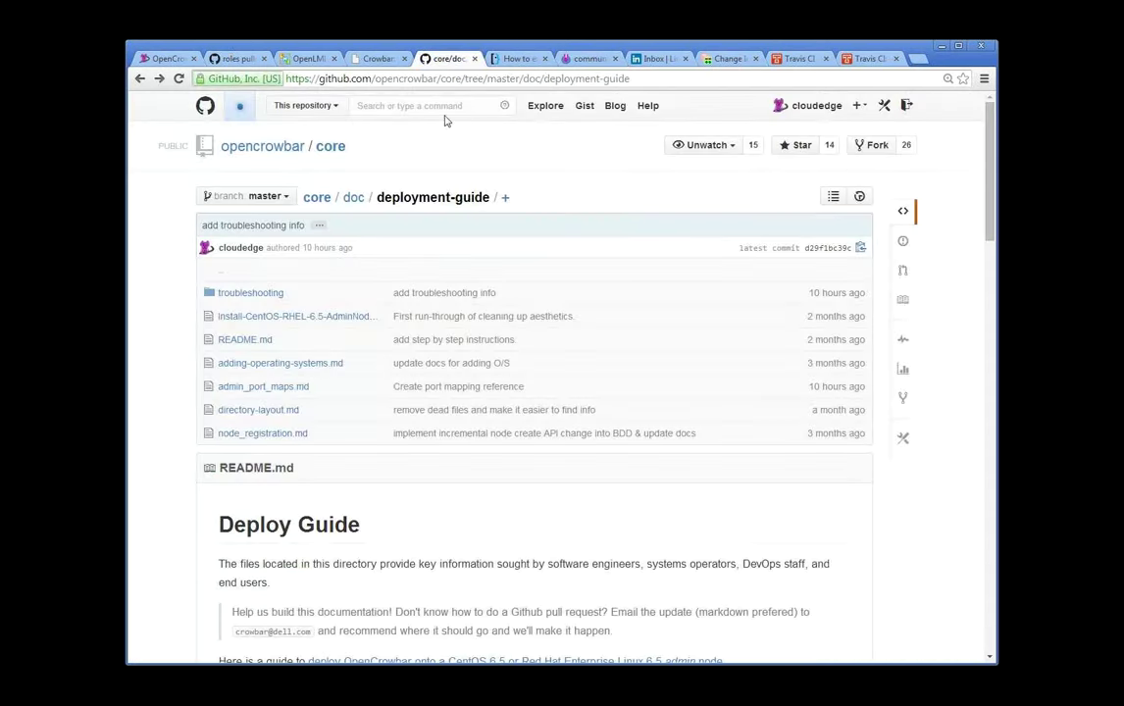
click(443, 77)
key(ctrl+c)
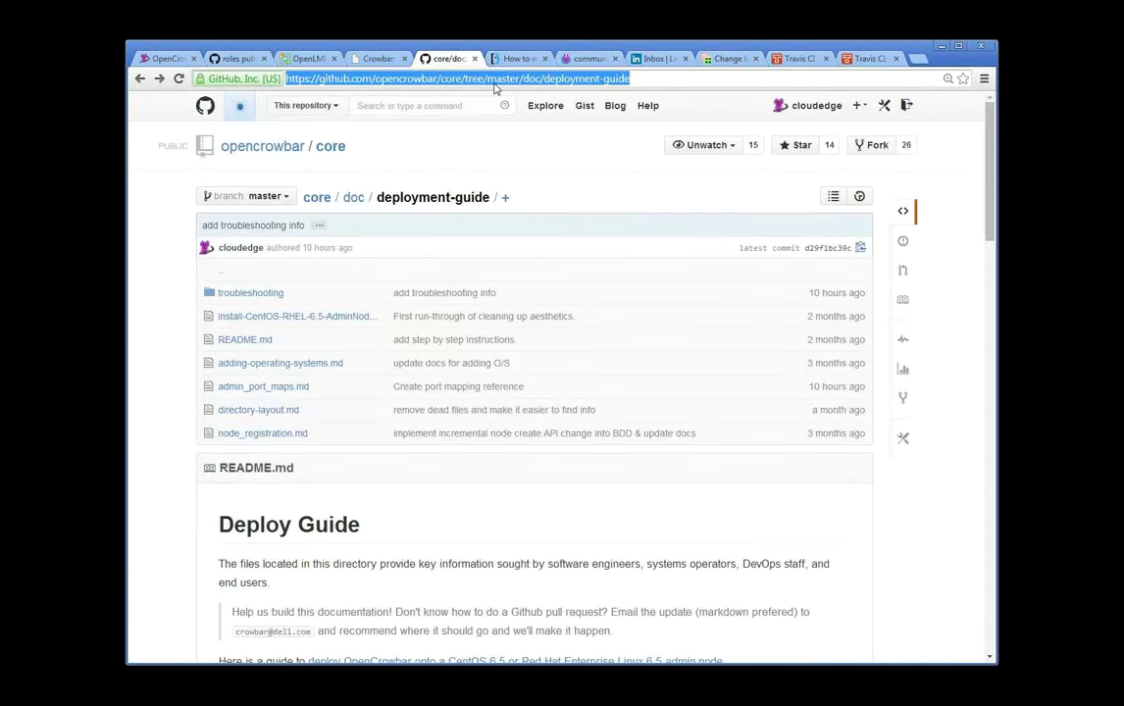
click(585, 58)
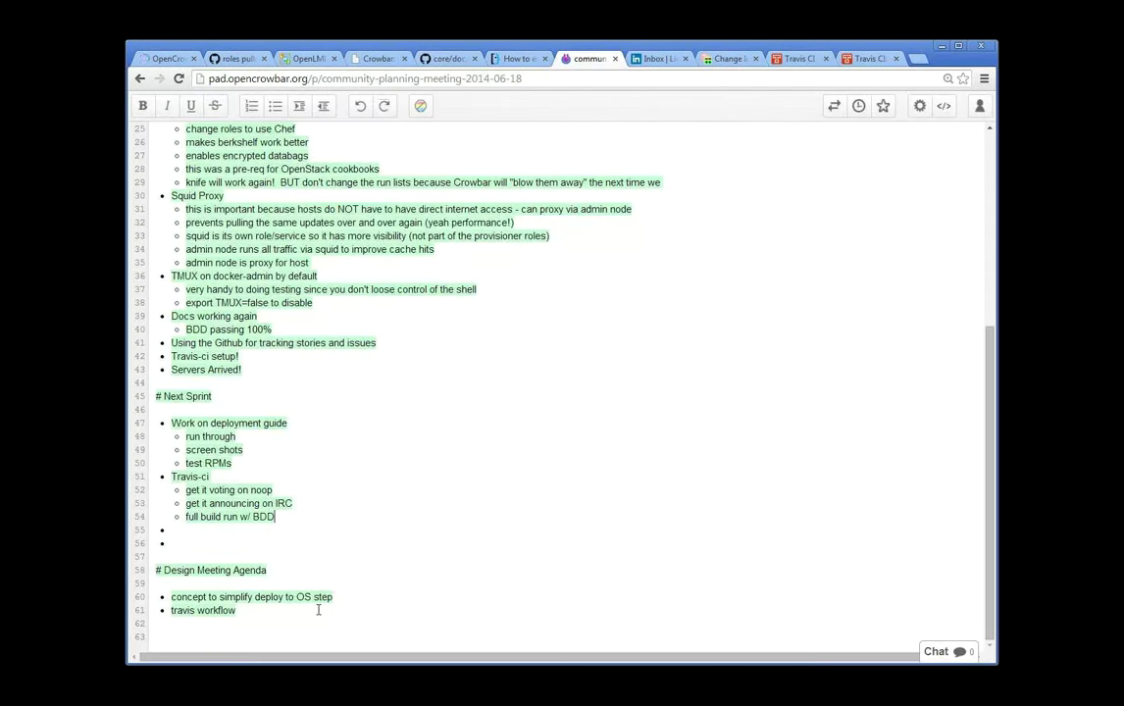
Paste the copied GitHub deployment-guide URL as a new sub-bullet after "test RPMs" under "Work on deployment guide"
click(307, 423)
click(306, 462)
key(Return)
key(ctrl+v)
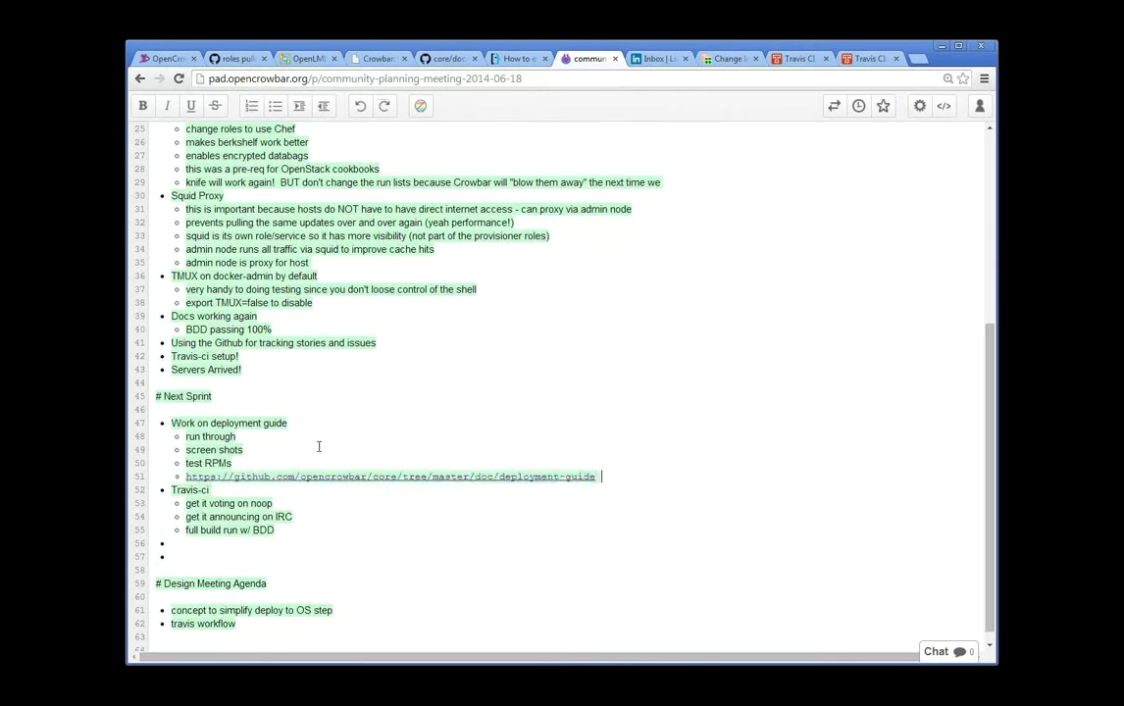
scroll(471, 502, down, 1)
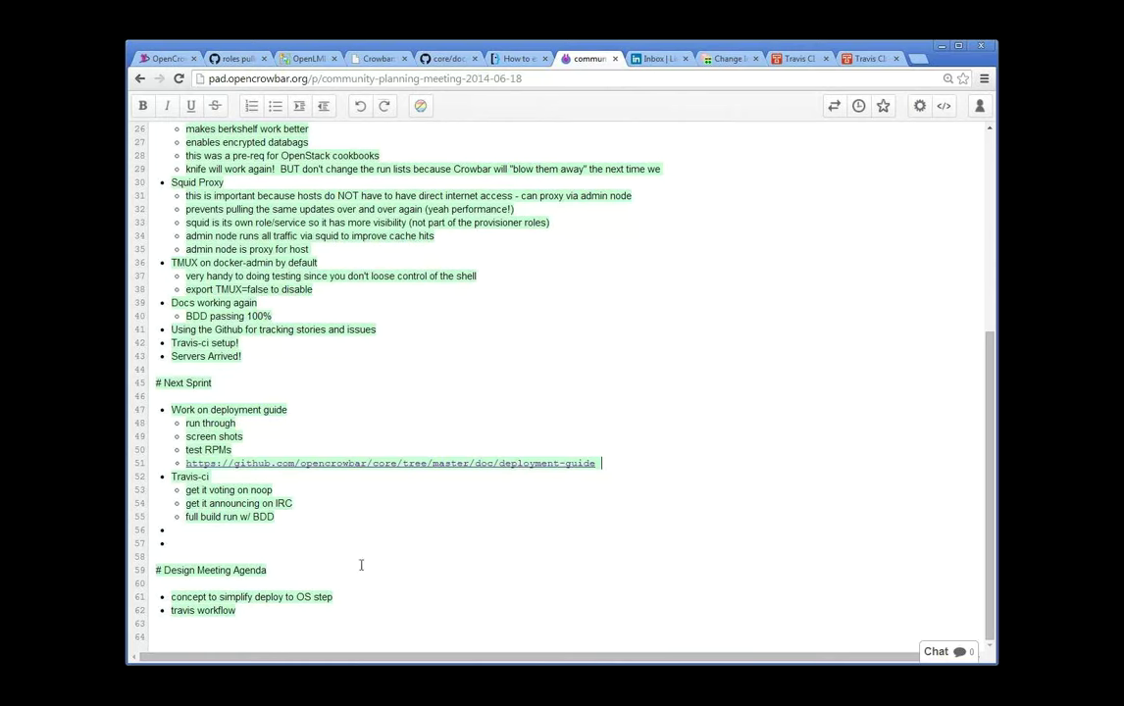
click(201, 530)
scroll(375, 528, up, 1)
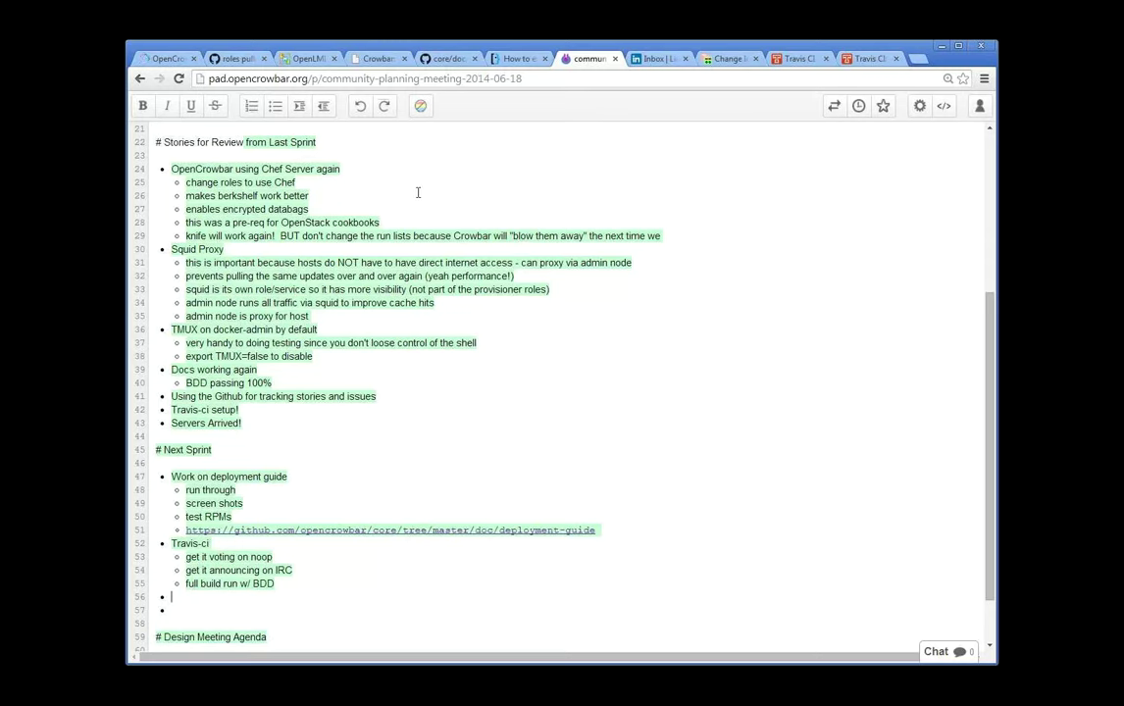
click(422, 594)
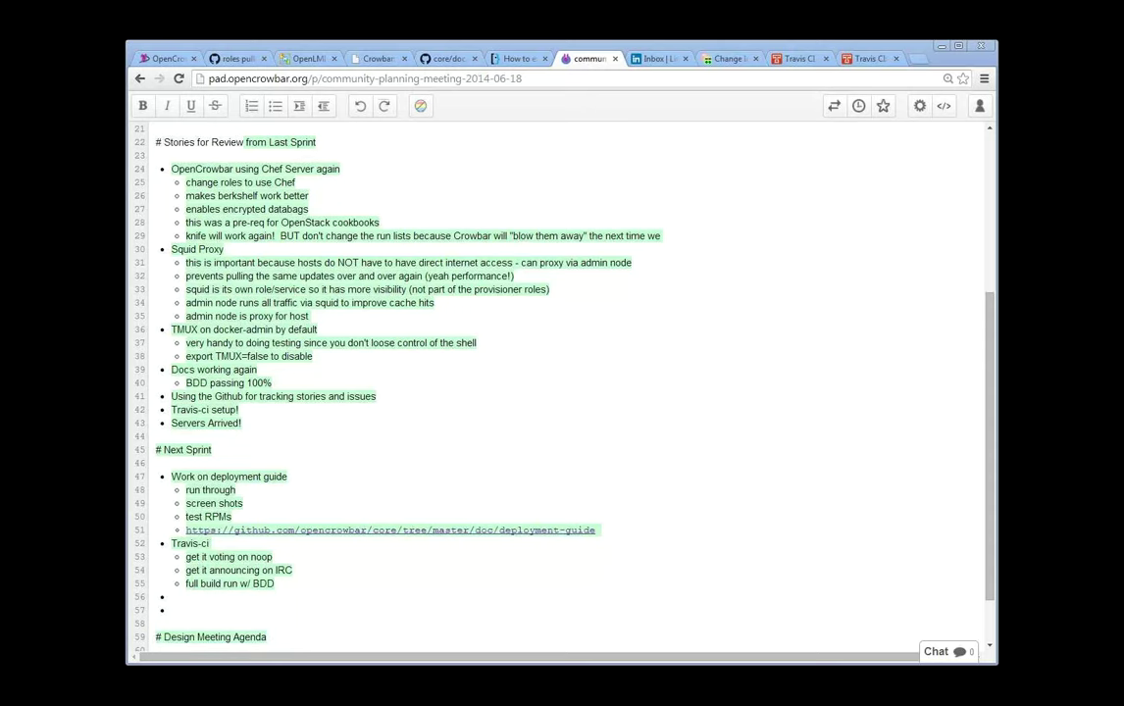
drag(379, 223, 297, 289)
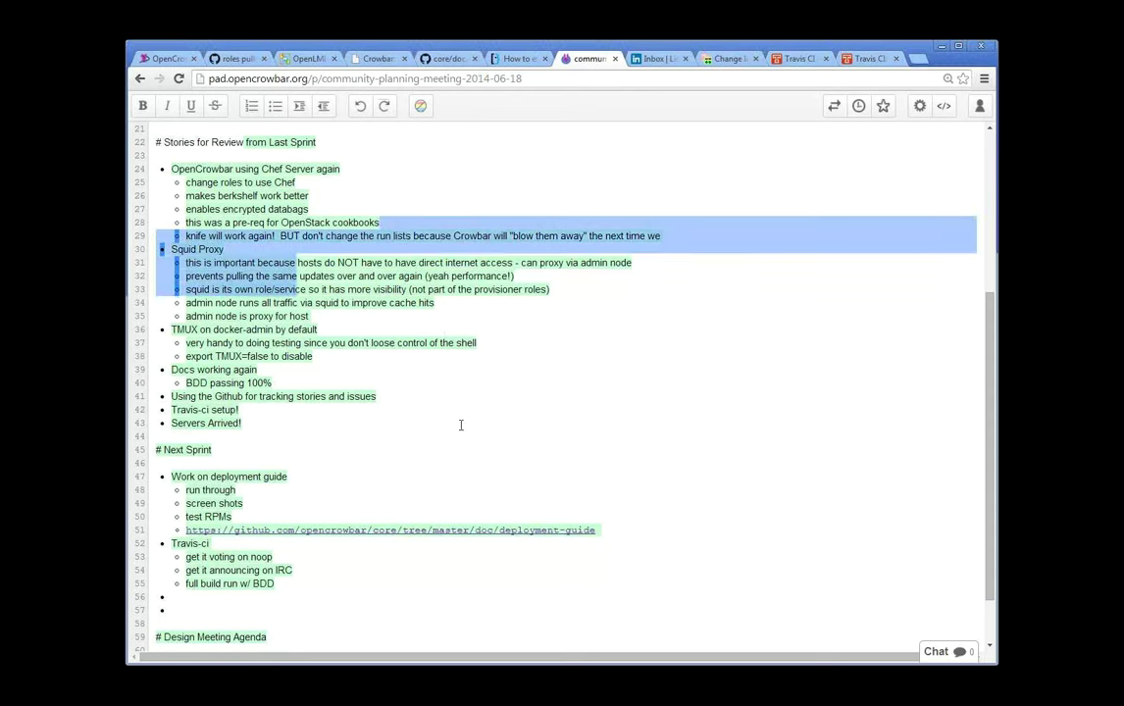
click(454, 432)
scroll(459, 444, down, 2)
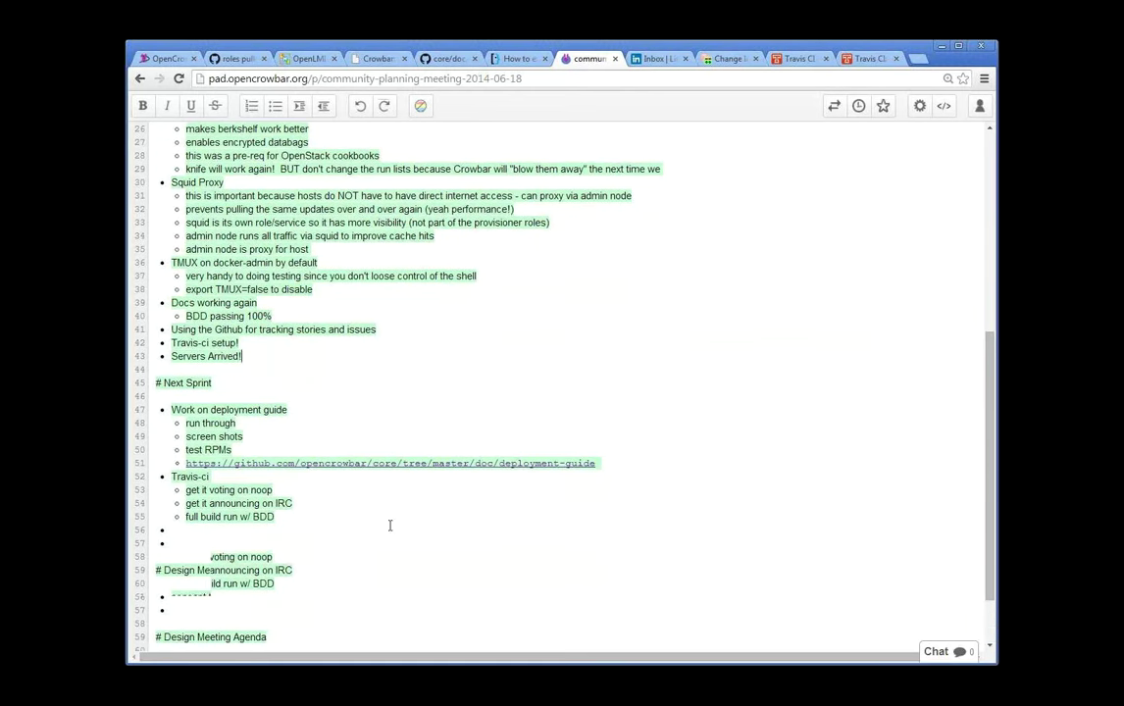
Enter "100 node challenge announcement - "out of the box" OS provisioning (IPMI stretch)" in the first empty Next Sprint bullet
click(291, 530)
text(100)
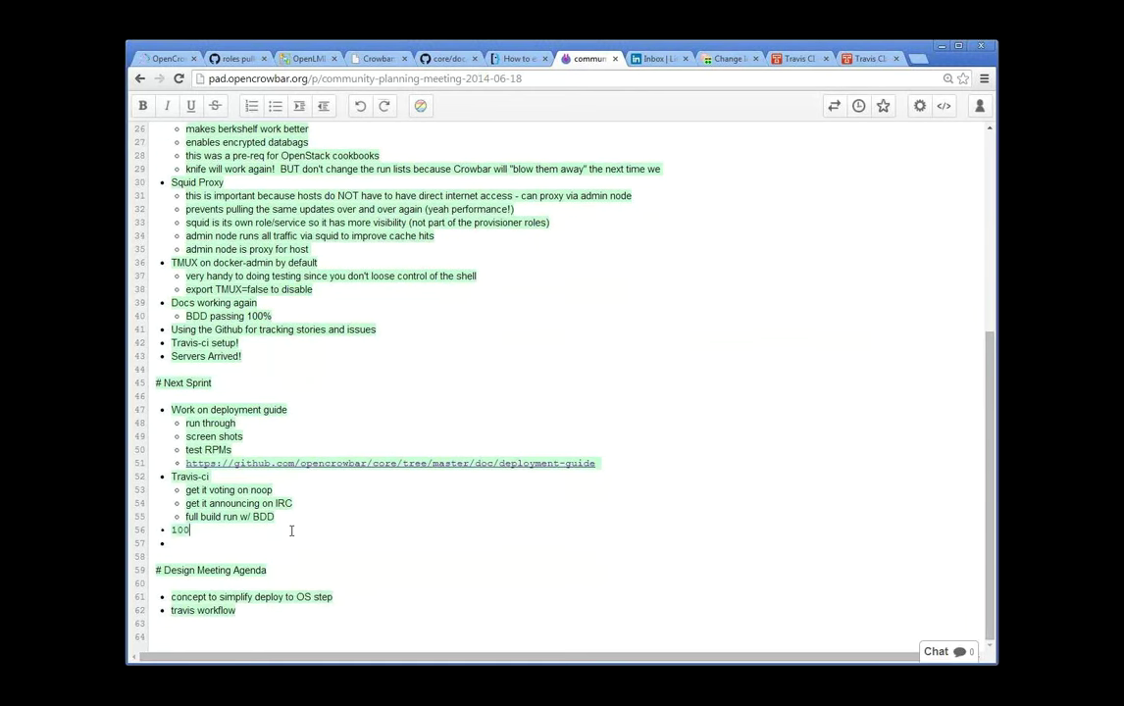
text( node challenge a)
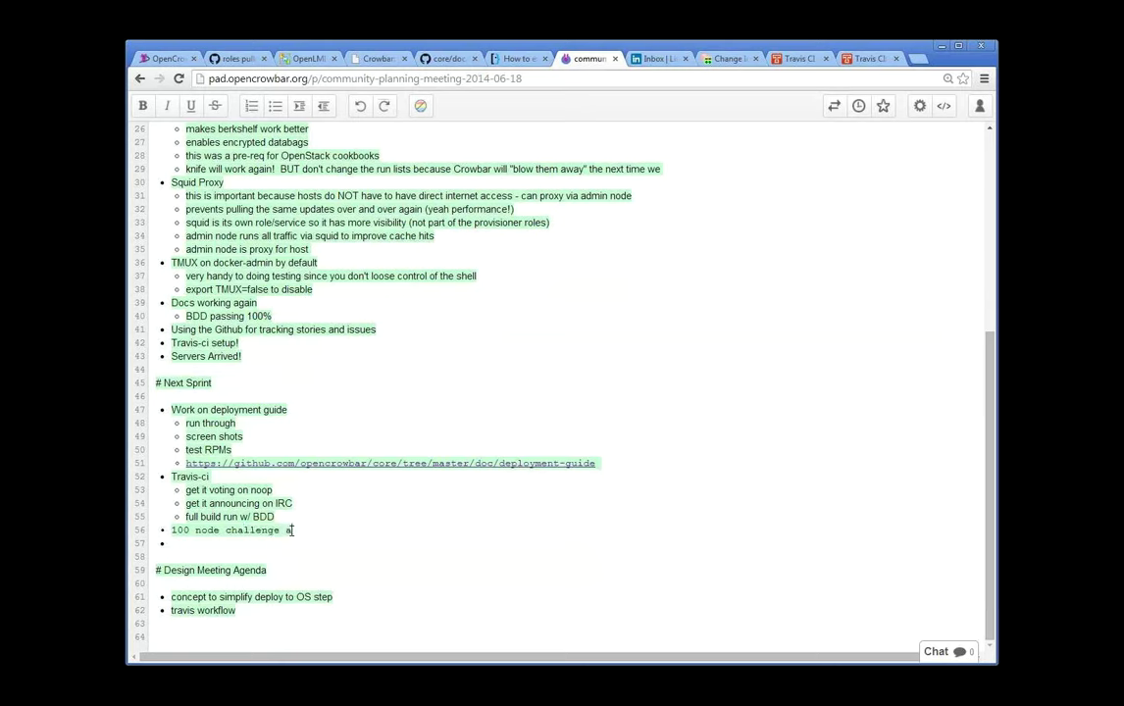
text(nnouncement)
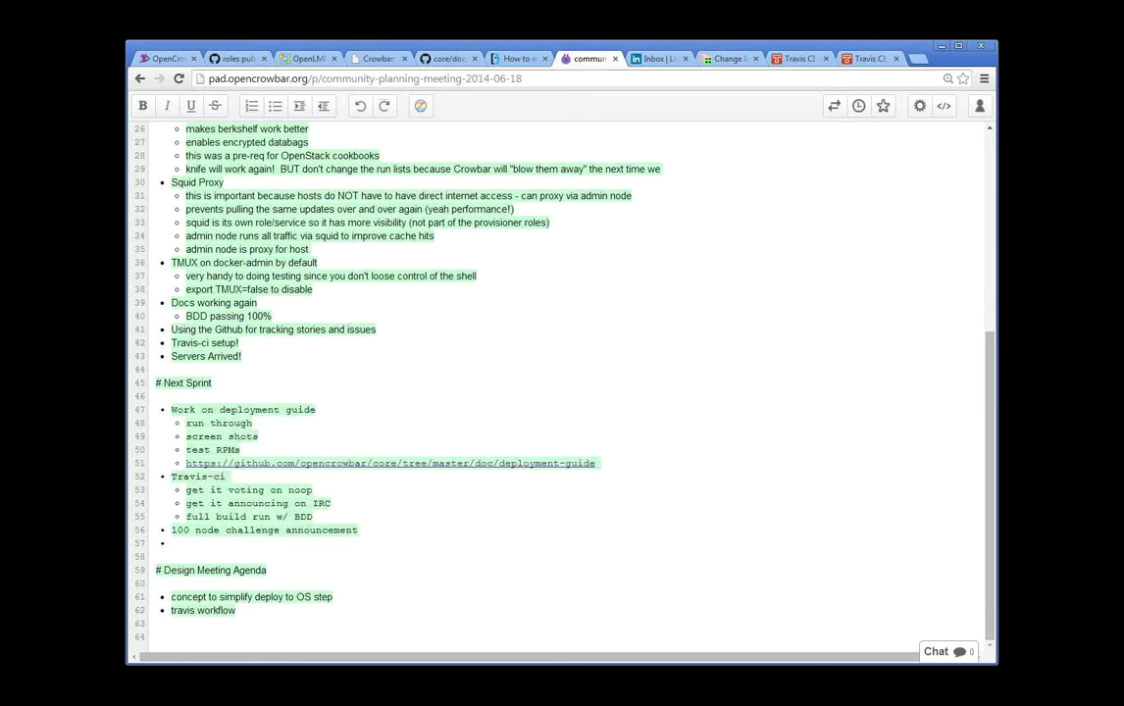
text(-)
text("out of the box")
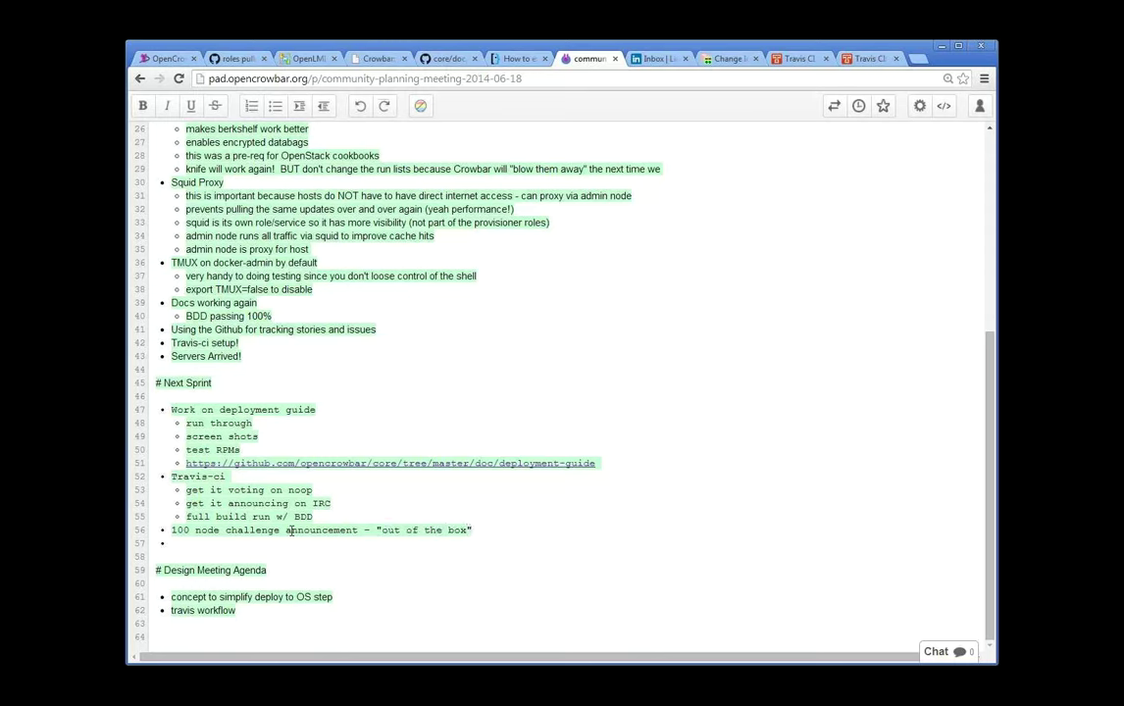
text( OS provisioning)
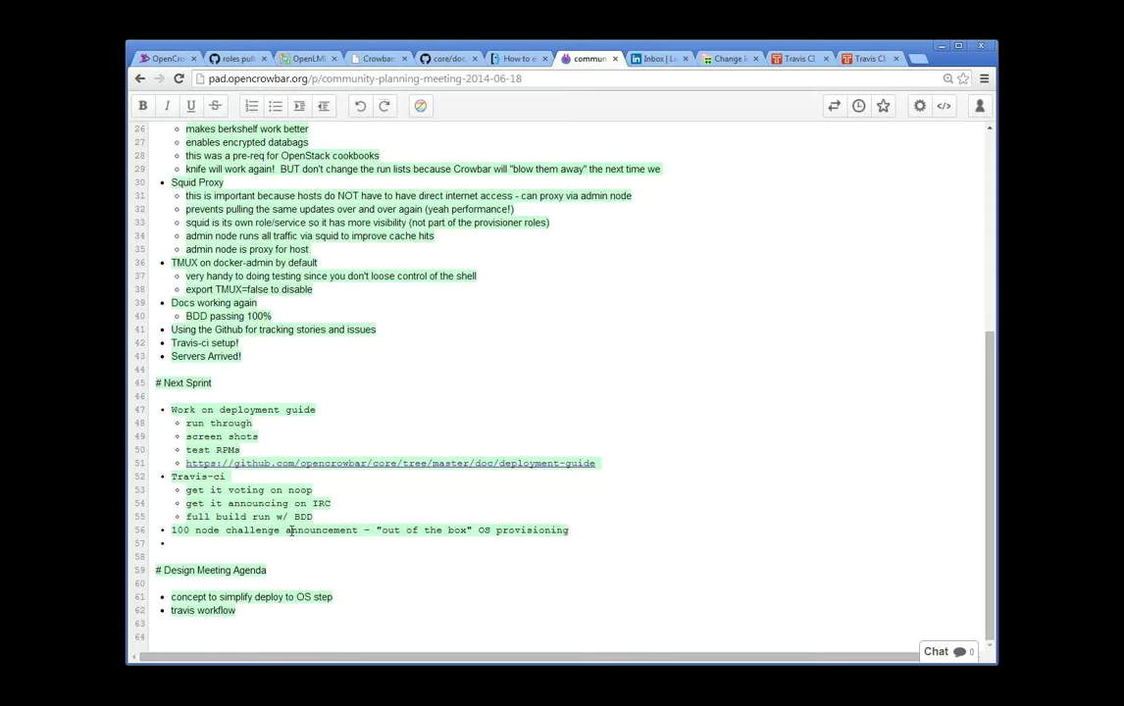
text( (IPMI stretch))
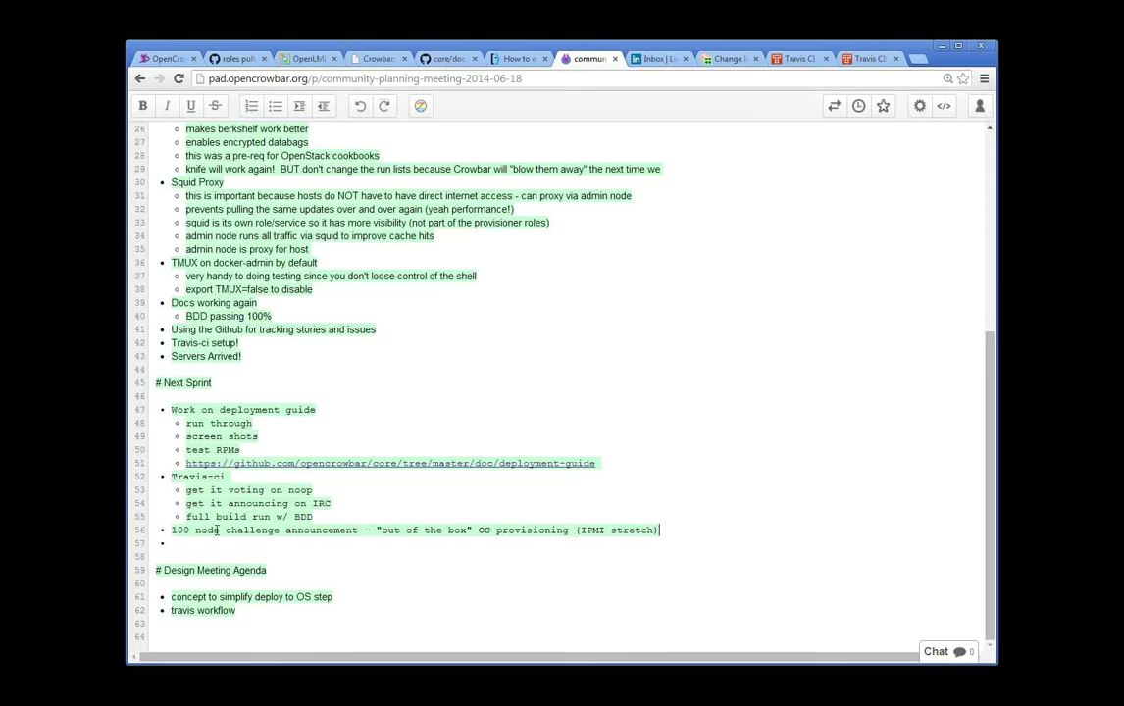
click(402, 545)
key(Up)
triple_click(457, 537)
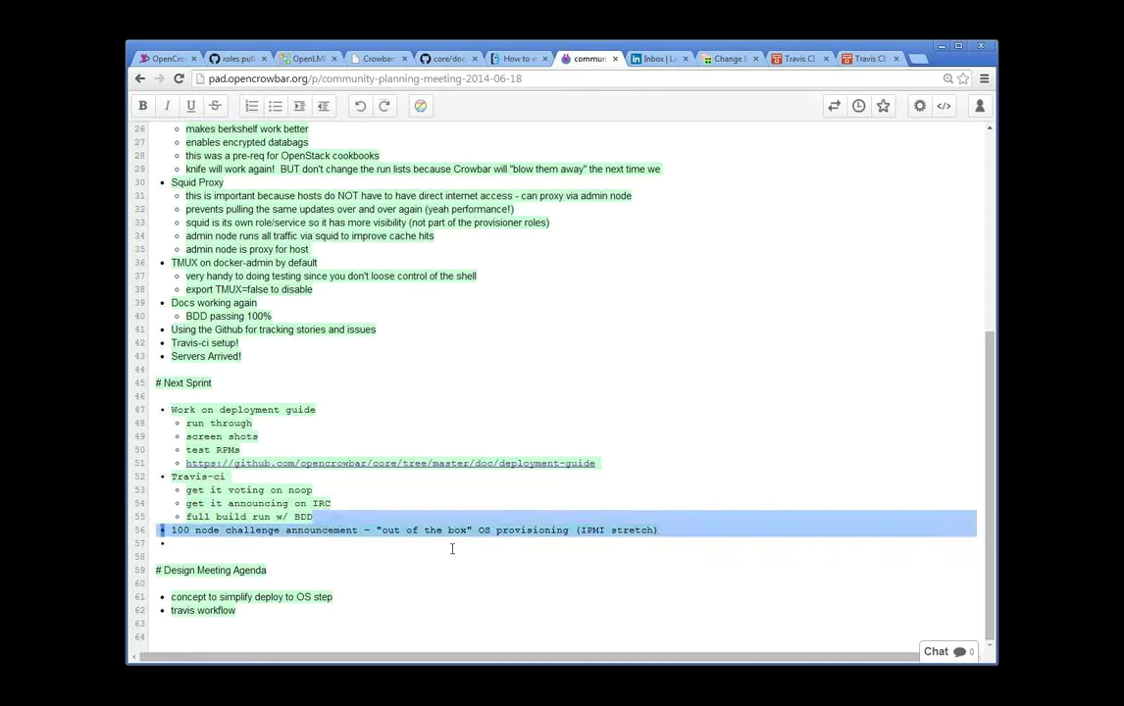
click(452, 549)
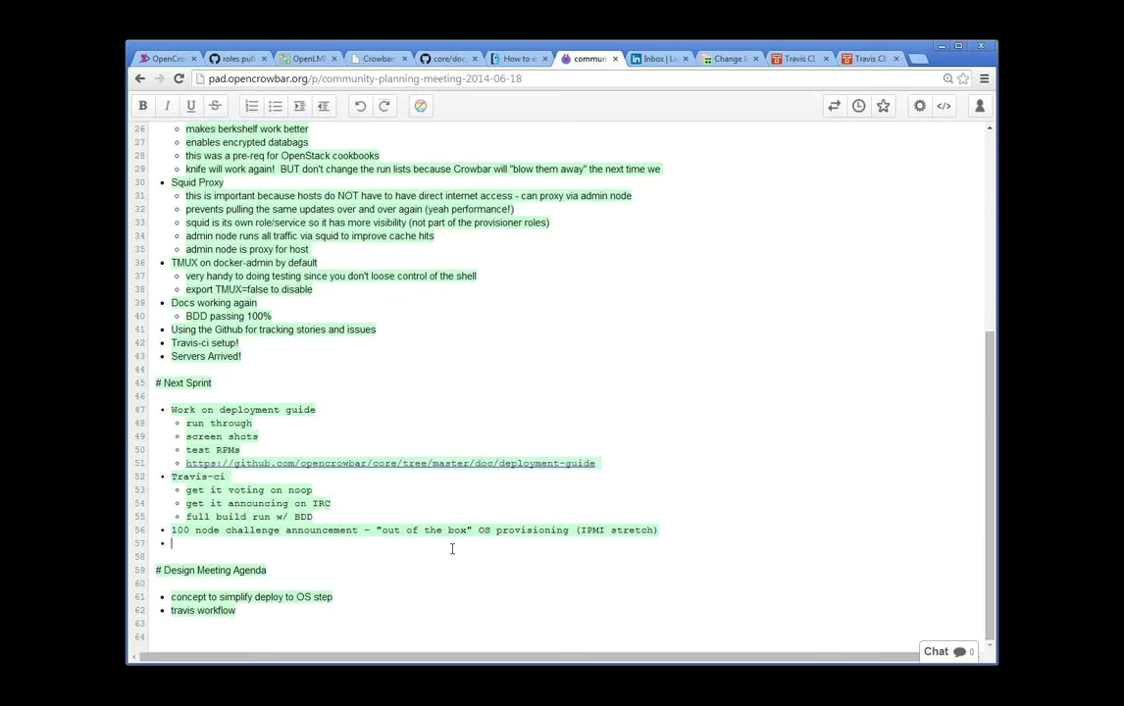
click(315, 410)
scroll(372, 420, up, 3)
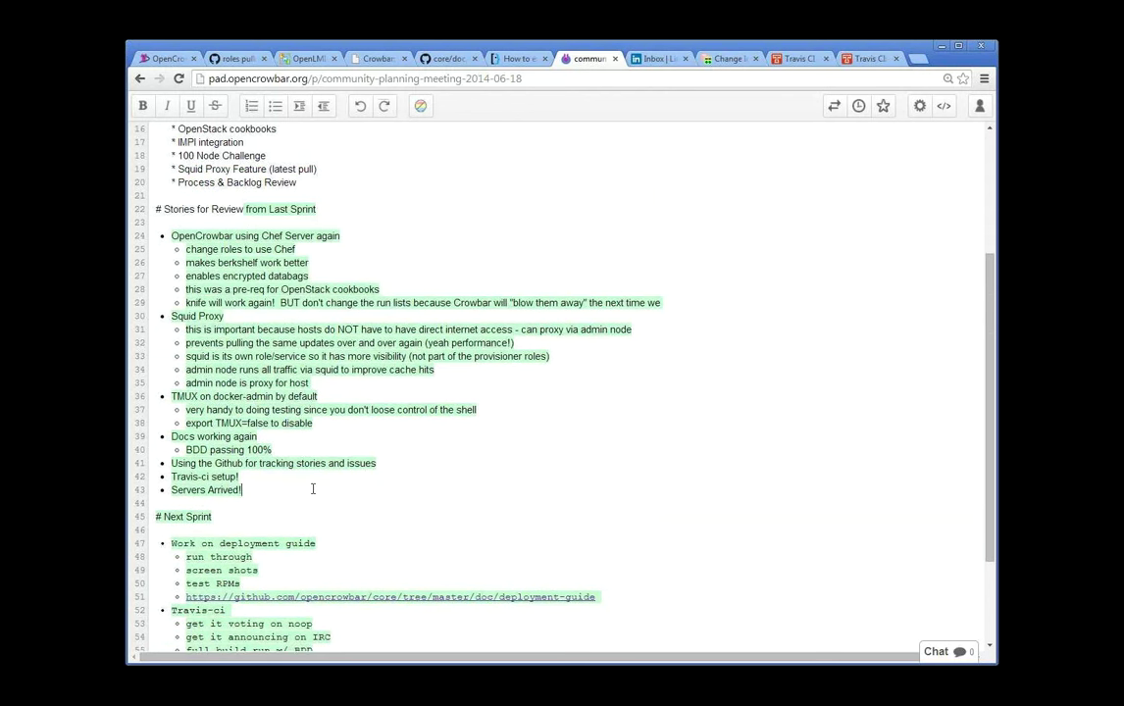
scroll(313, 488, down, 2)
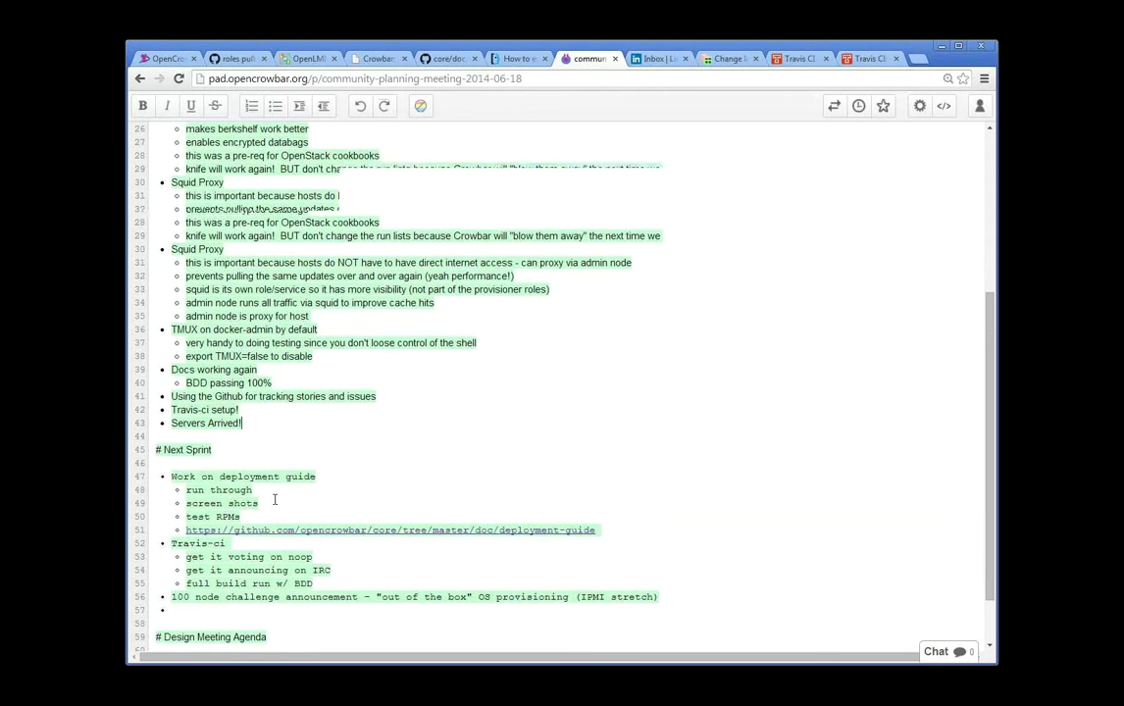
click(191, 544)
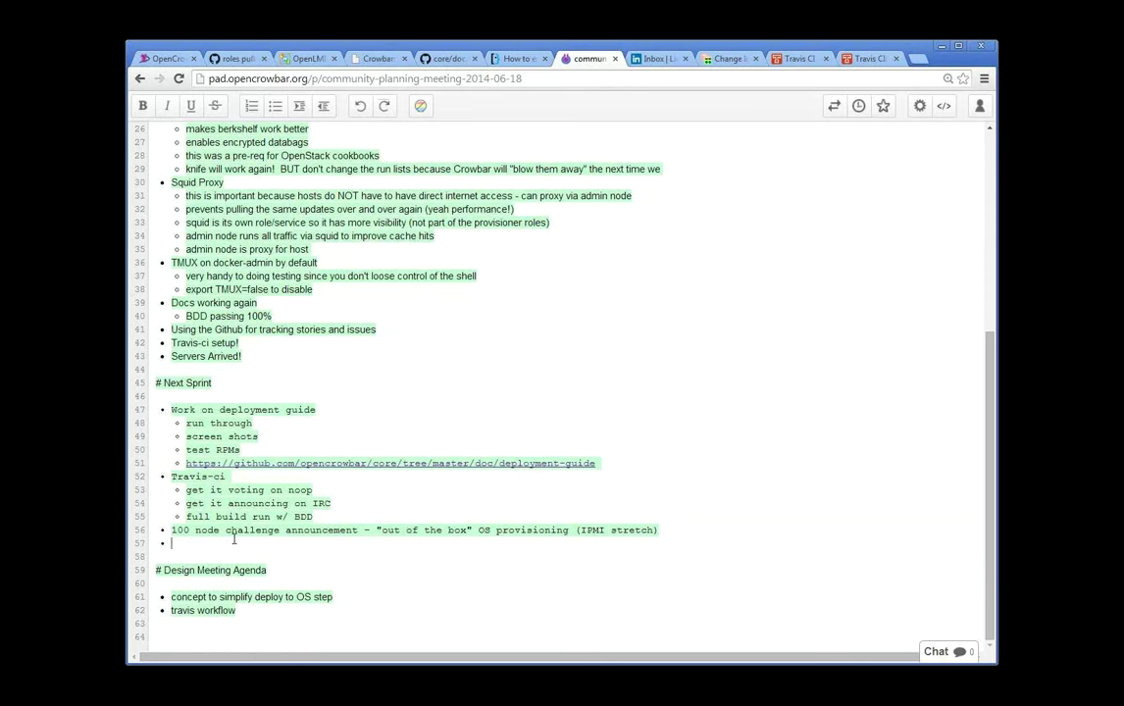
text(IPMI workloads)
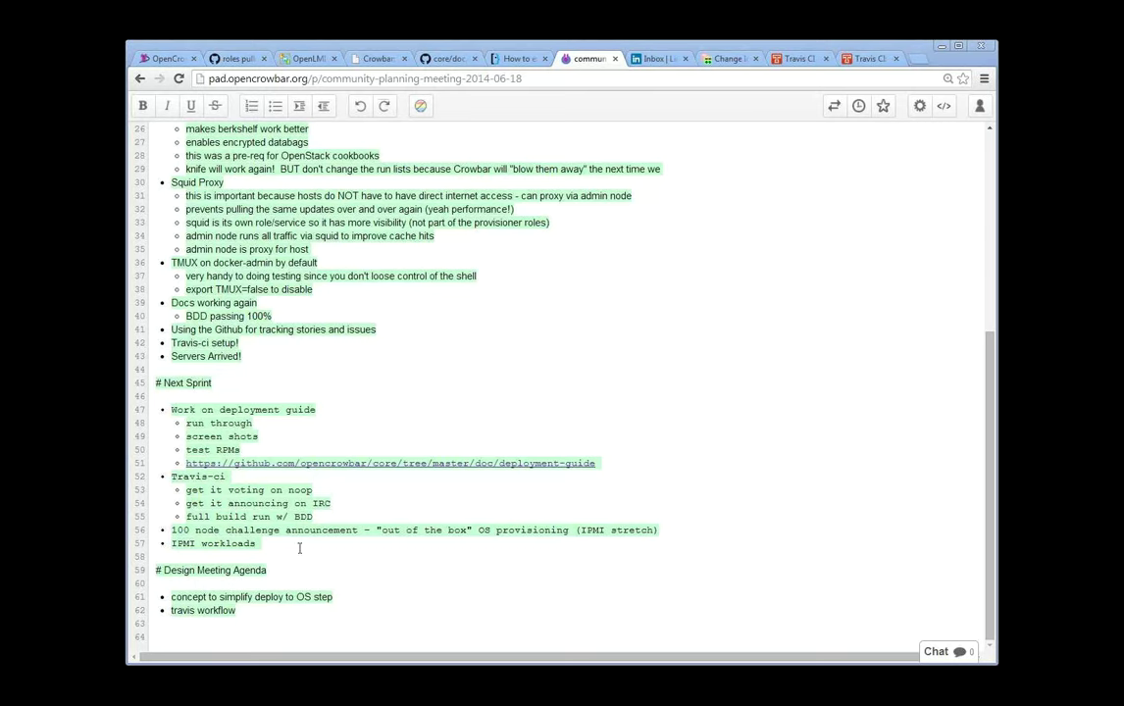
key(Return)
key(Tab)
text(http://pad.opencrowbar.org/p/149_HW_design_doc_v0.1)
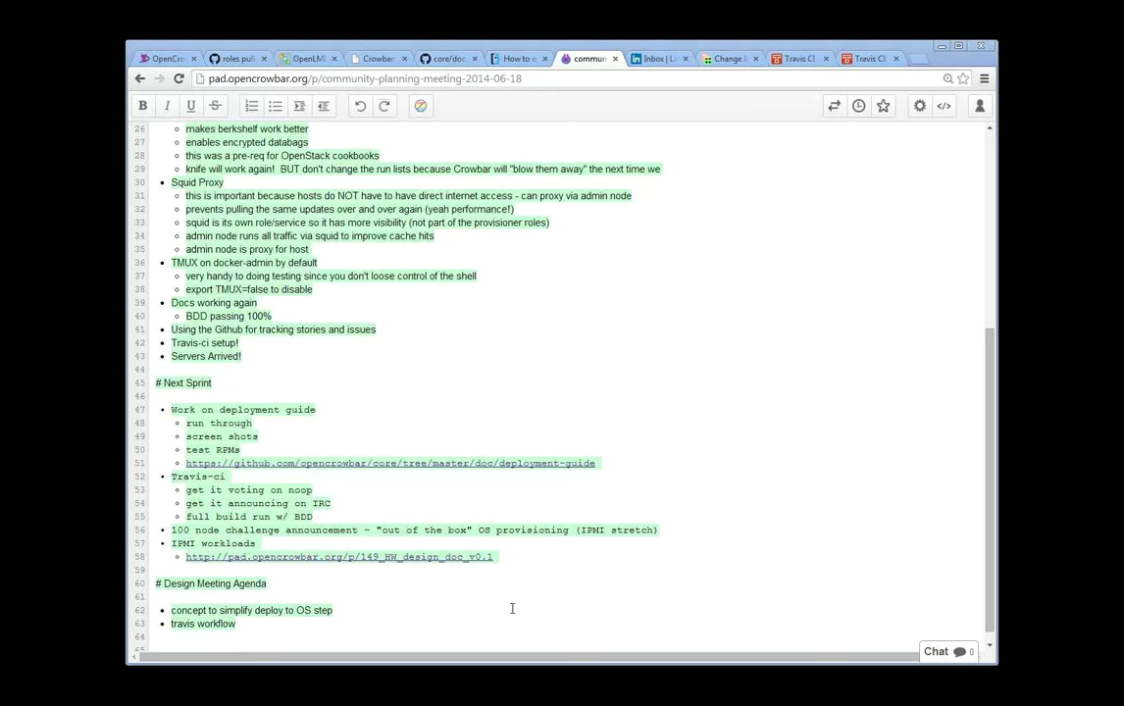
Add the sub-bullet "help document creating new workload flow" under IPMI workloads, followed by an empty sub-bullet
key(Return)
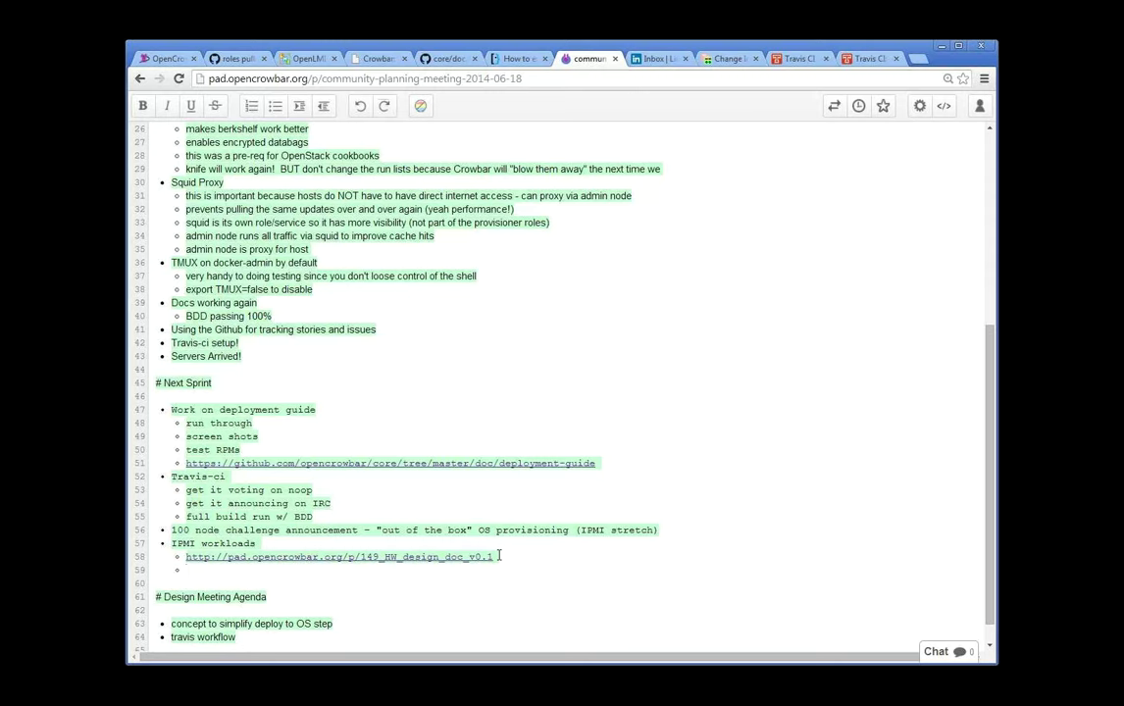
text(help docum)
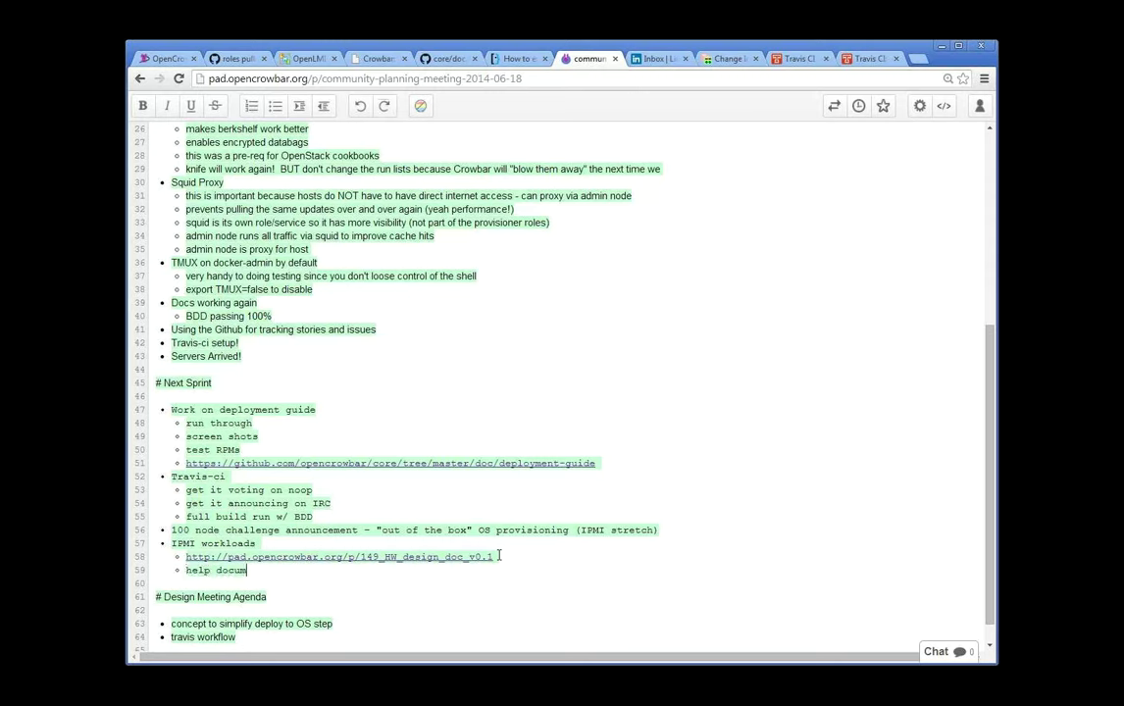
text(ent creating n)
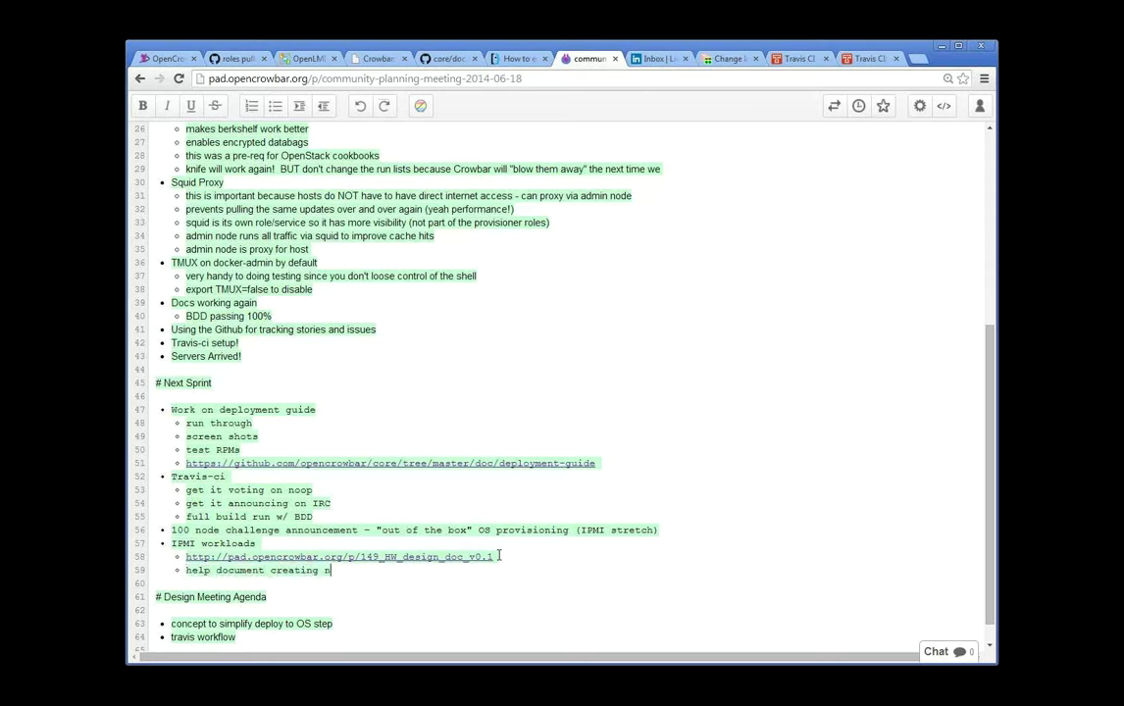
text(ew workload flow)
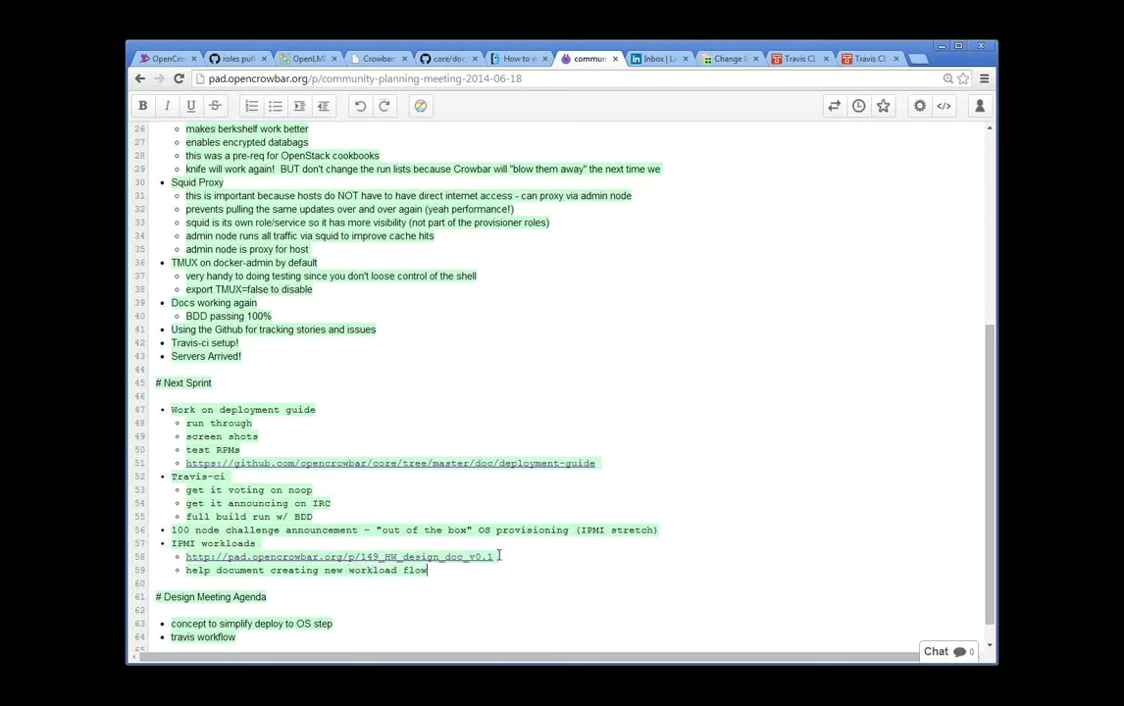
key(Return)
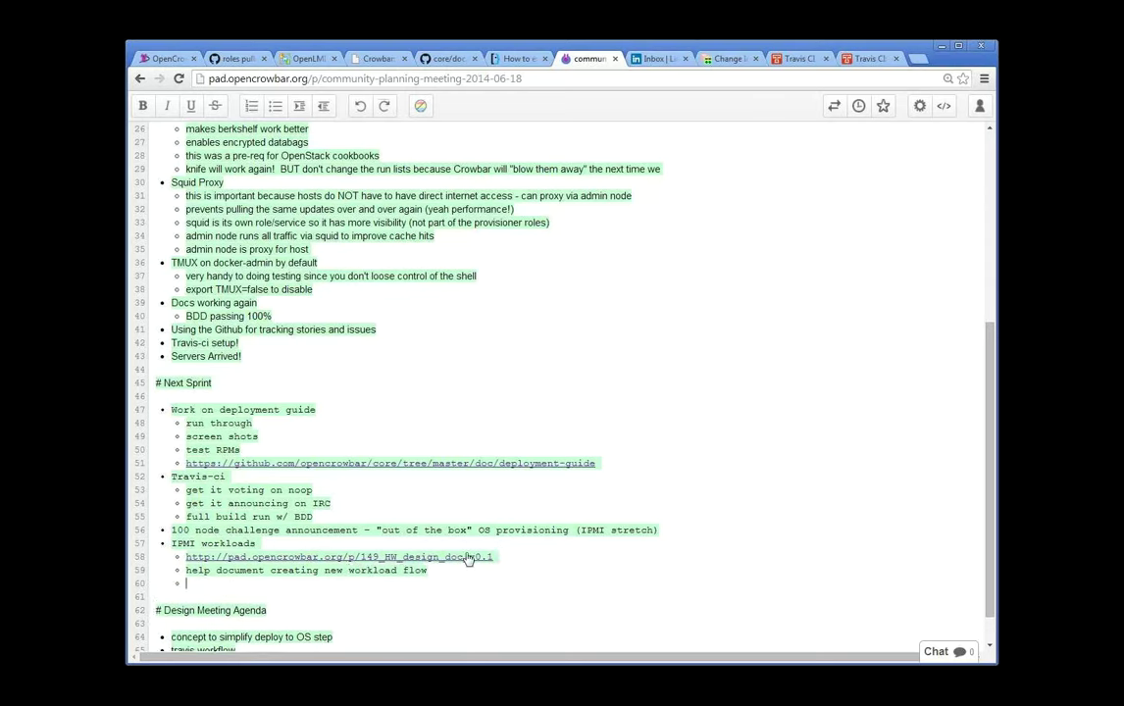
Add the bullet "create new workload (potential changes)" after "travis workflow" in the Design Meeting Agenda
scroll(470, 566, down, 1)
click(318, 610)
key(Return)
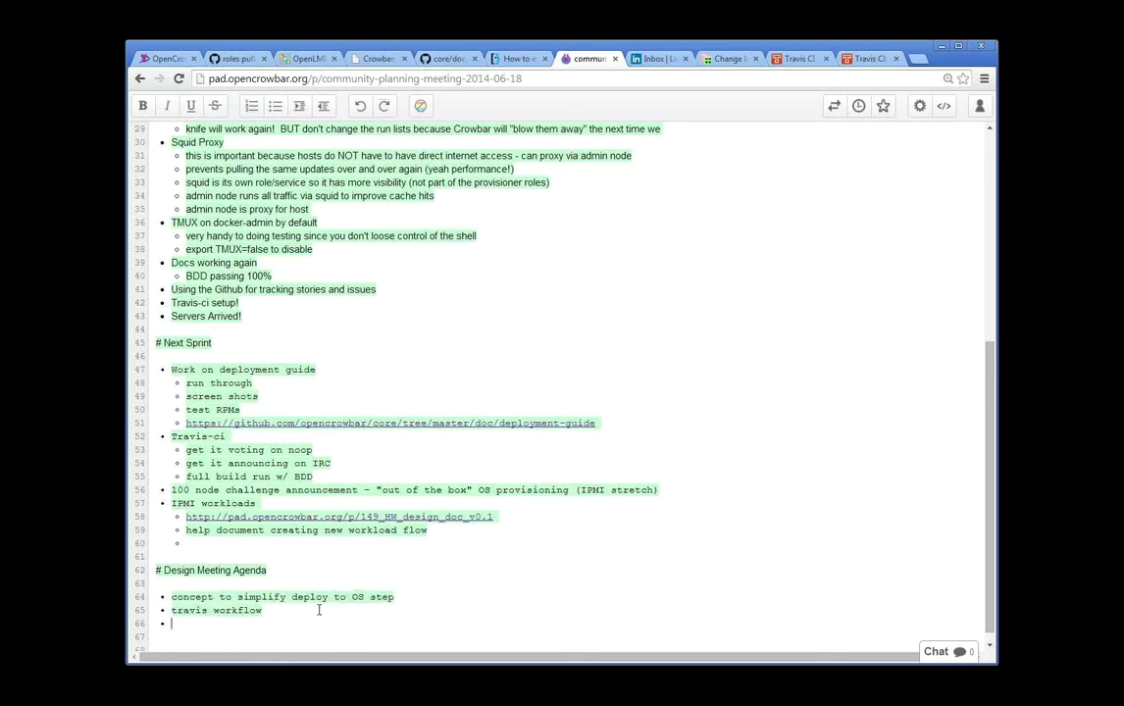
text(create new wor)
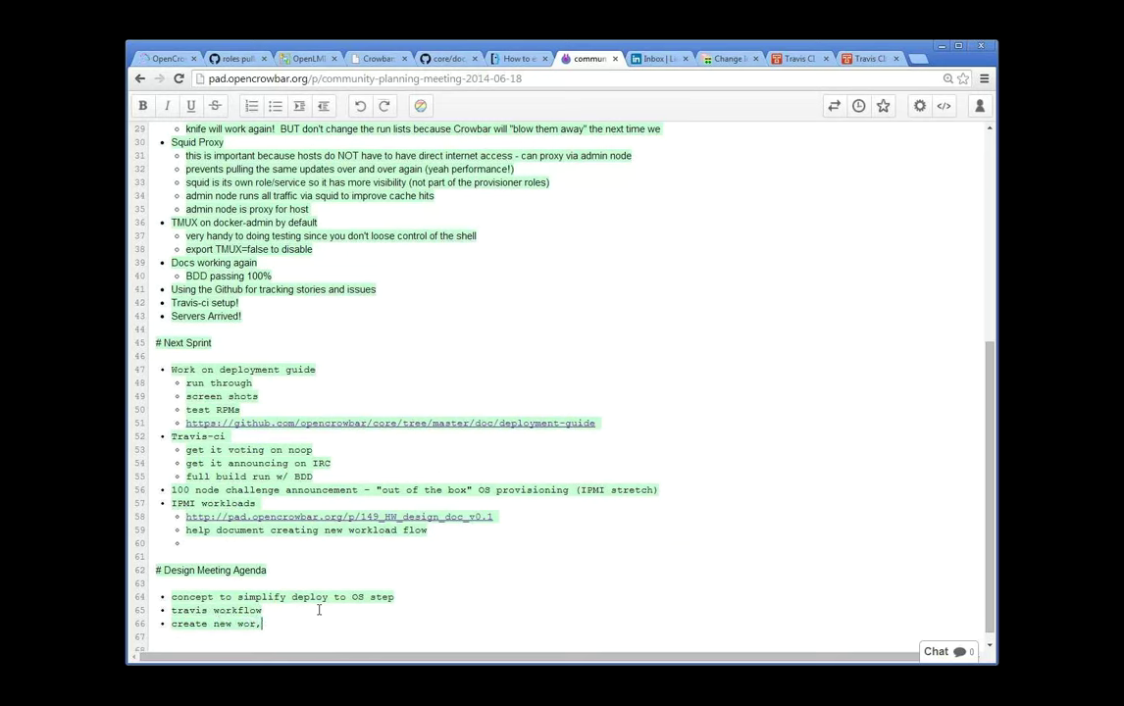
text(kload (po)
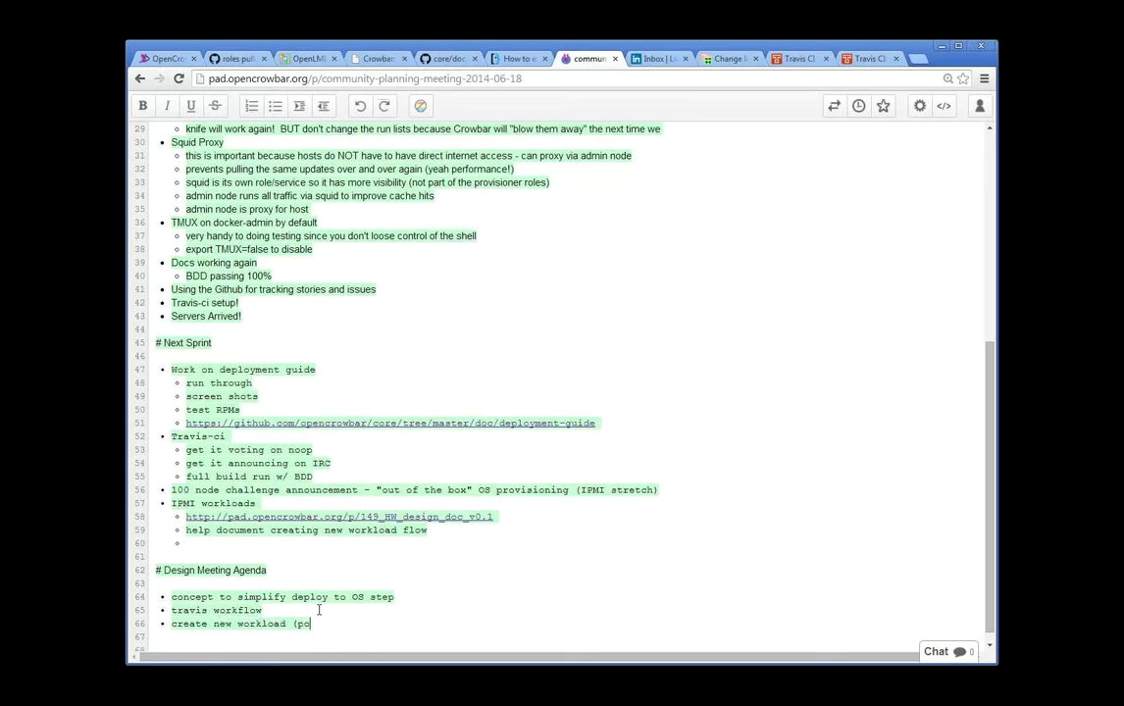
text(tential changes))
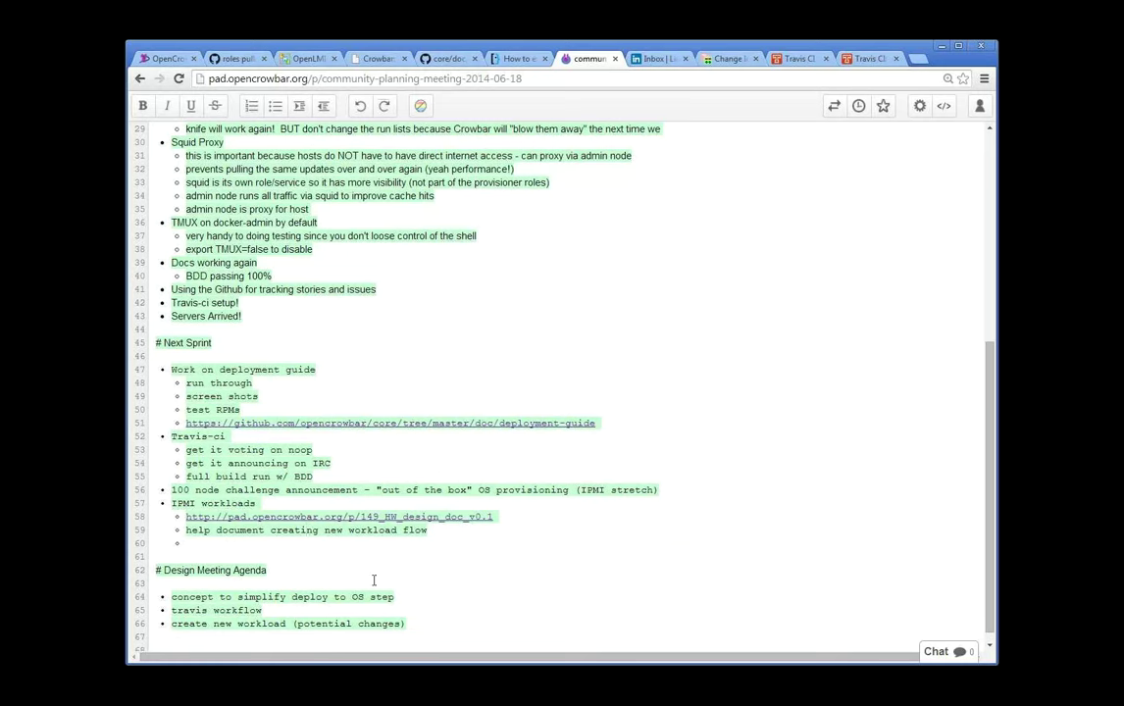
click(402, 544)
click(429, 531)
click(431, 540)
scroll(438, 554, down, 1)
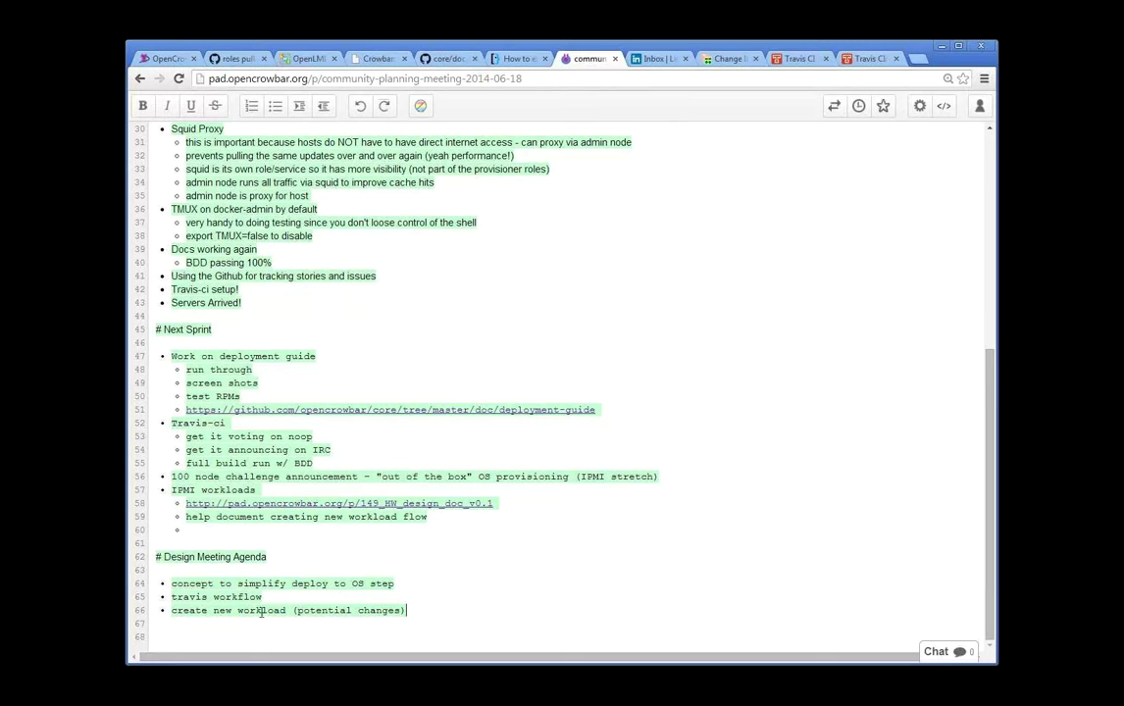
triple_click(261, 612)
click(425, 608)
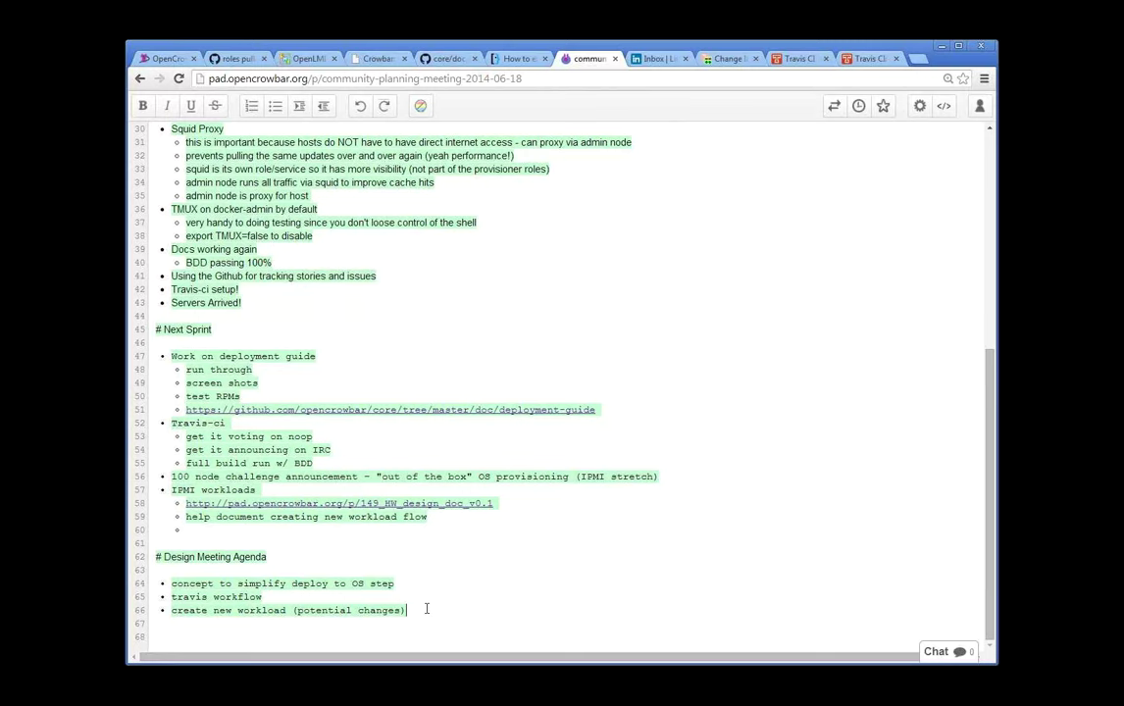
Enter "bring over CBv1 code into workflow" in the empty sub-bullet under IPMI workloads
click(289, 529)
text(bring over CBv1)
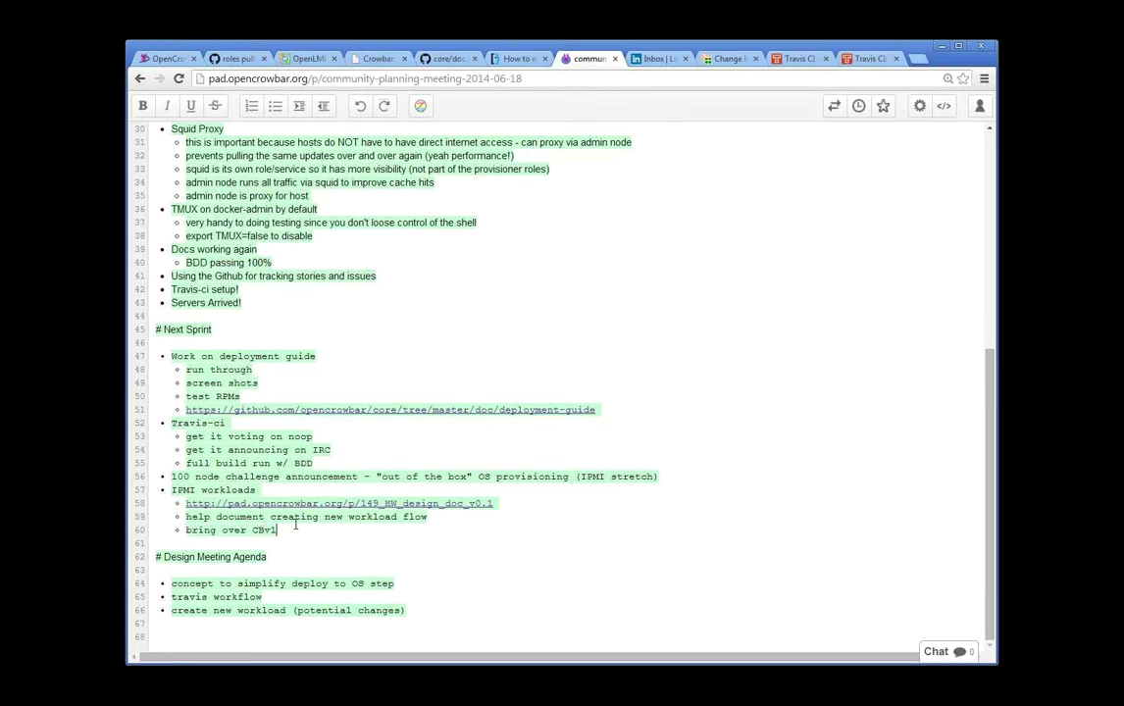
text( code)
text(into workflow)
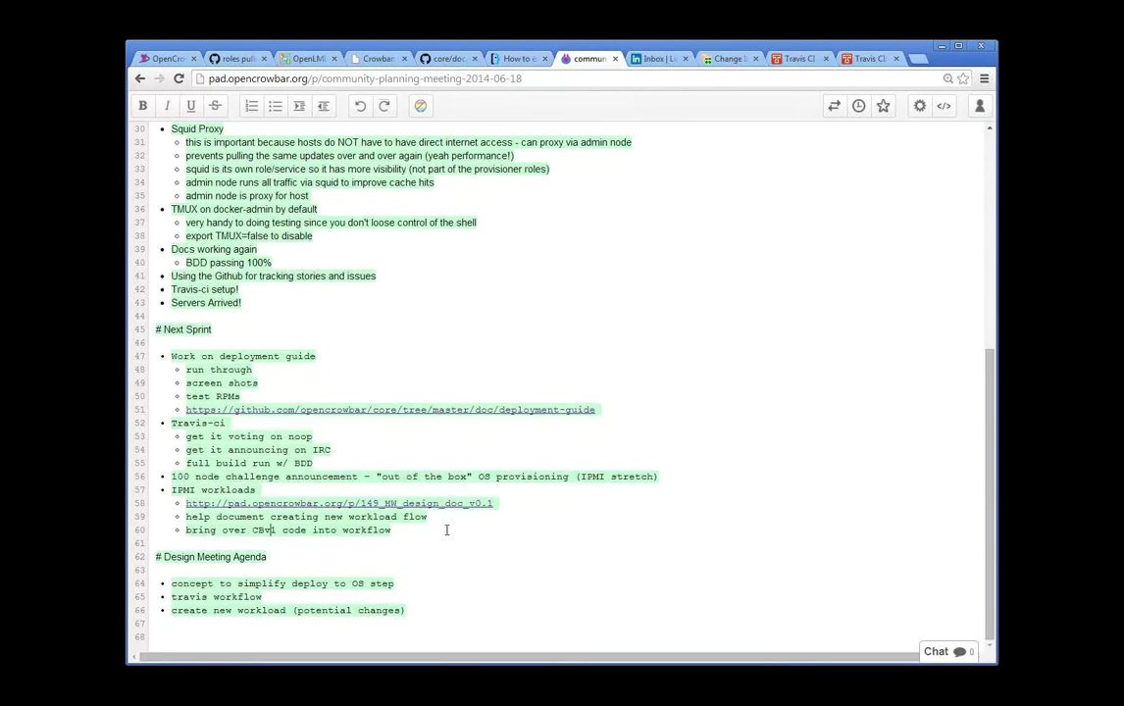
Change CBv1 to CBv2 in the "bring over" sub-bullet and append a note to check with the responsible colleague
key(Left)
key(Left)
key(Left)
key(Left)
key(Left)
key(Left)
key(Left)
key(Left)
key(Left)
key(Left)
key(Left)
key(Left)
key(Left)
key(Left)
key(Left)
key(Left)
key(Left)
key(Left)
key(Left)
key(Left)
key(Right)
key(Right)
key(Right)
key(Right)
key(BackSpace)
text(2)
text(- check w/ Wayne)
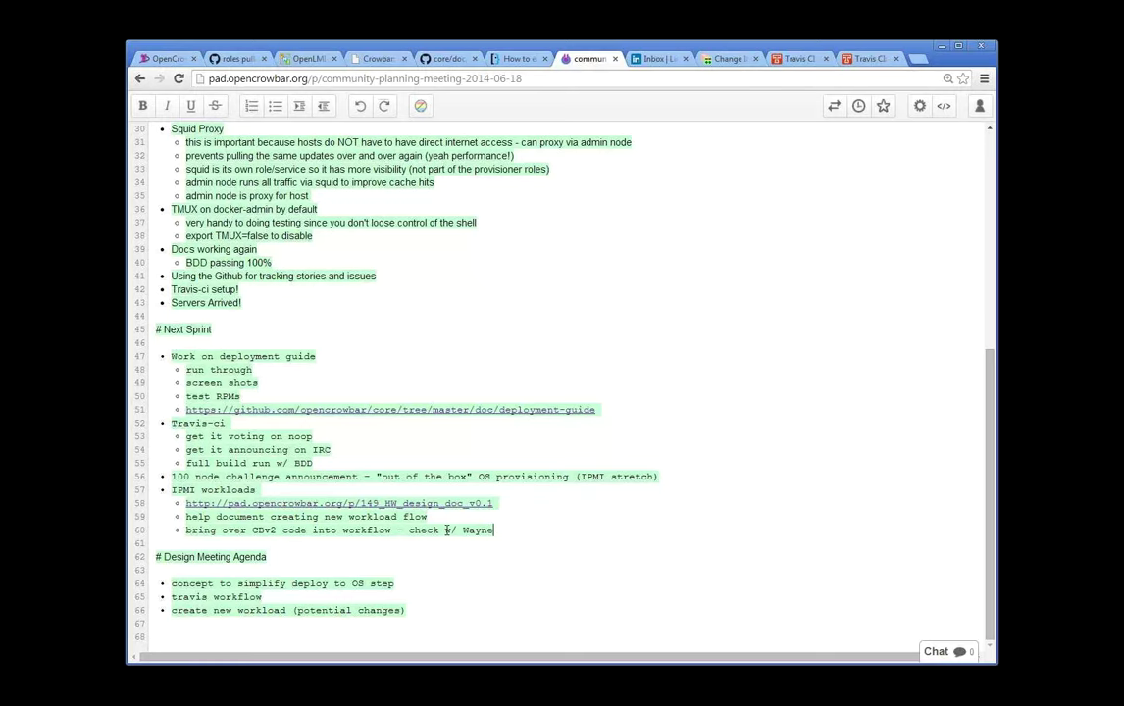
Add the sub-bullet "work against physical hardware to validate" with the two assignees' names under IPMI workloads, followed by an empty top-level bullet
key(Return)
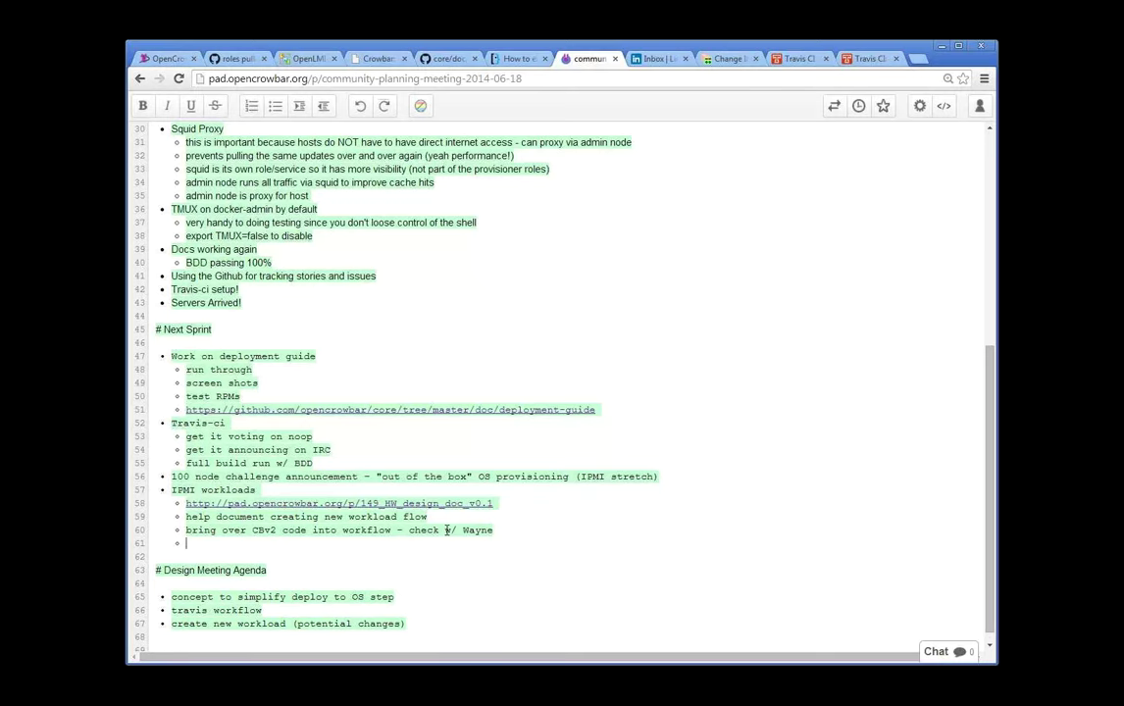
text(work against physi)
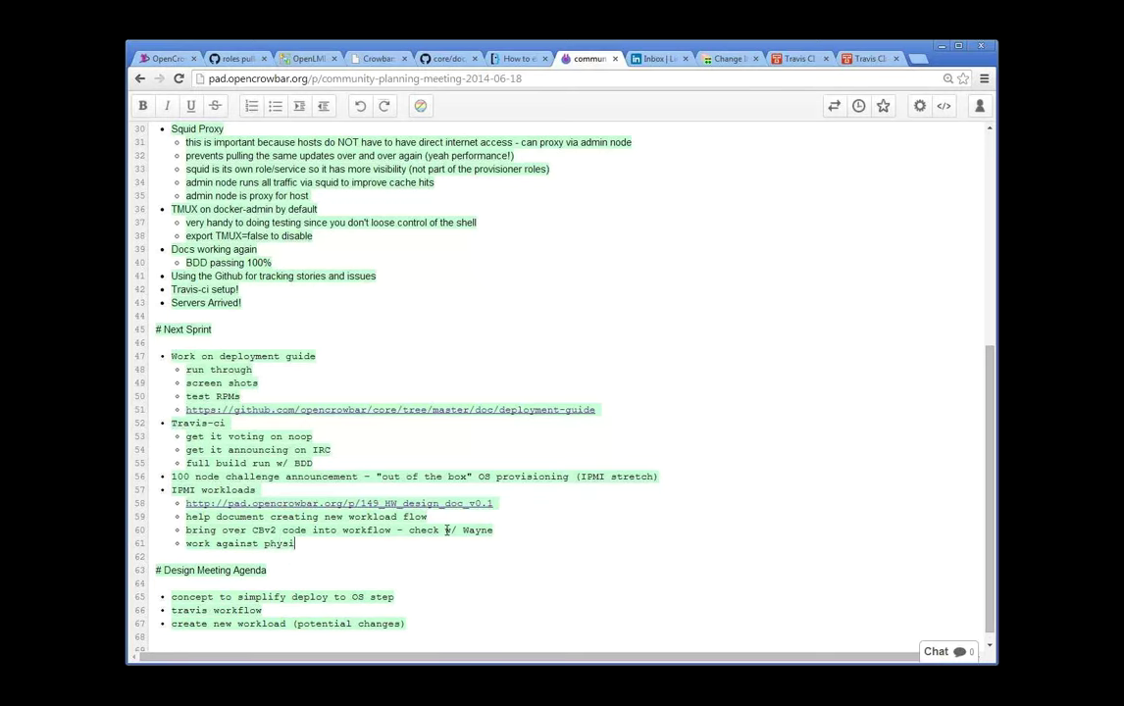
text(cal hardware to val)
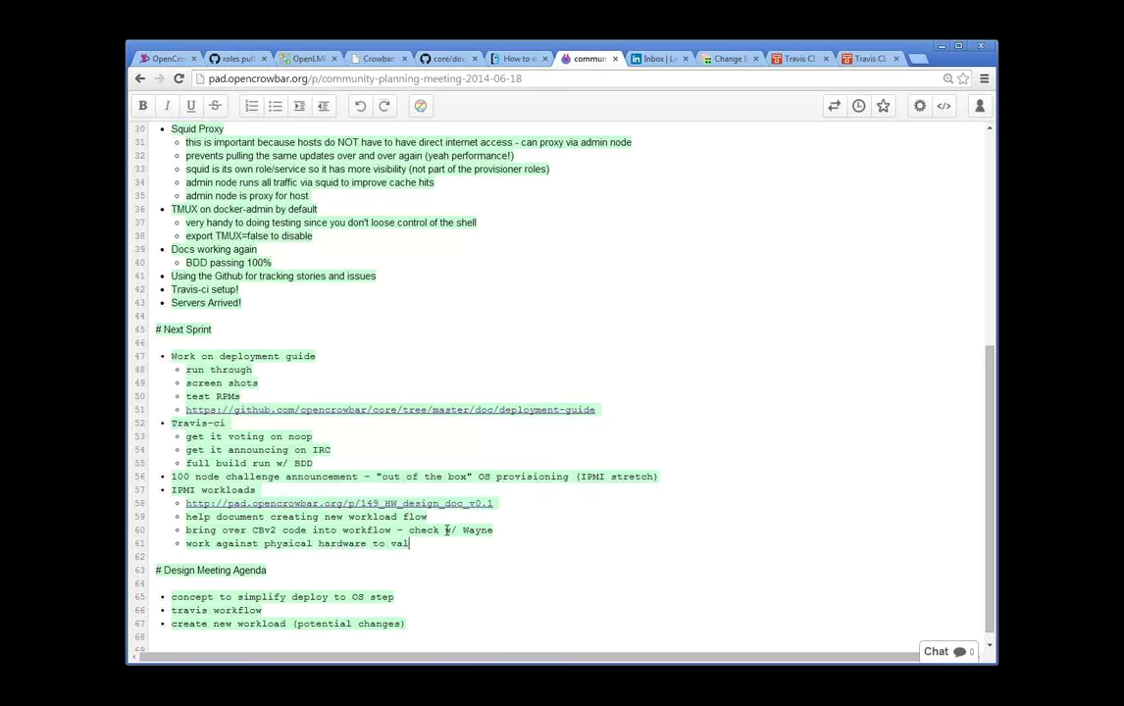
text(idate (Rob & Vi)
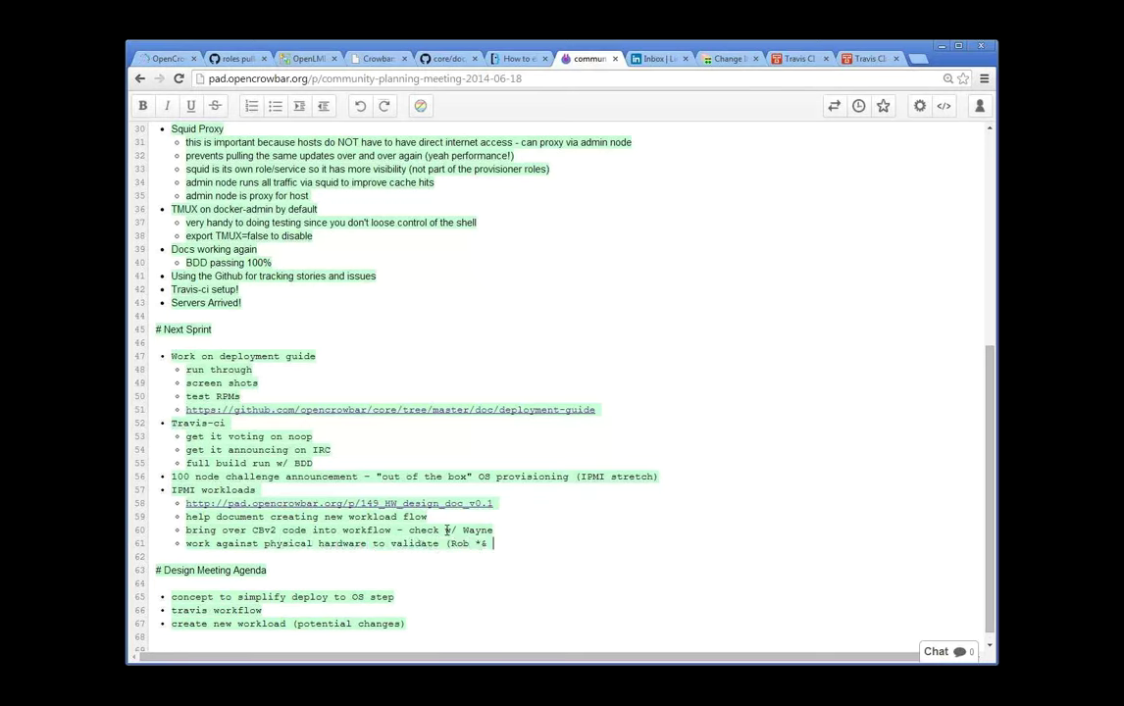
text(ctor))
key(Return)
key(shift+Tab)
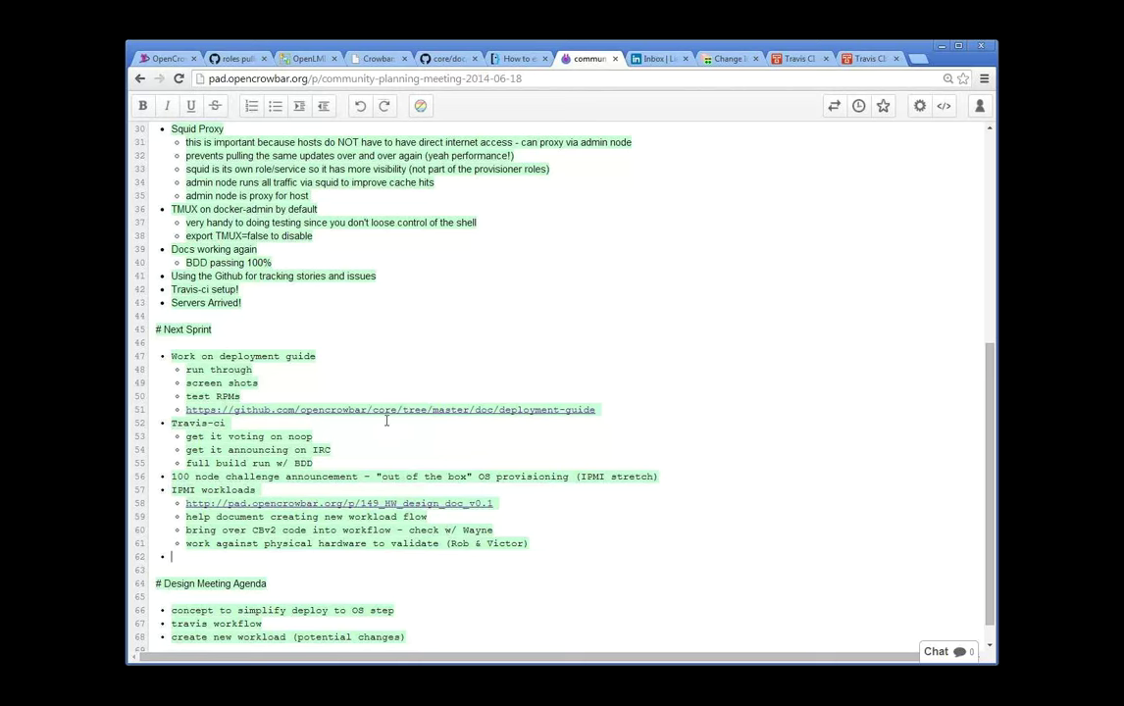
Review the meeting's Agenda items against the entries under Next Sprint and Design Meeting Agenda
scroll(386, 419, up, 3)
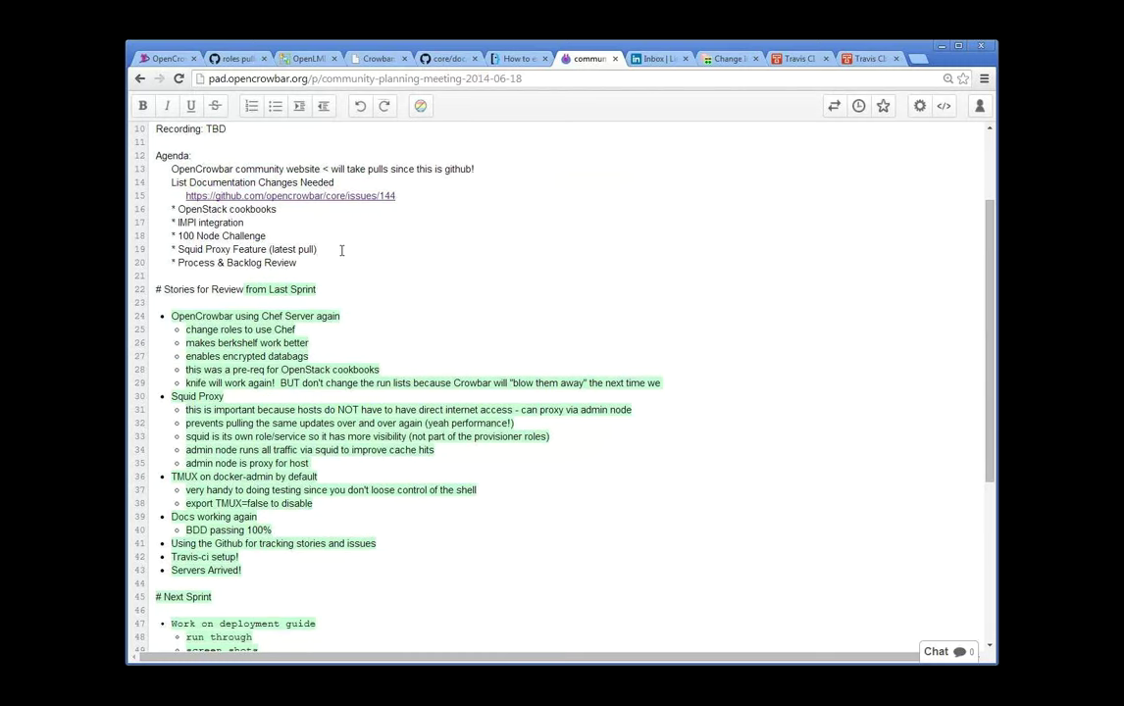
drag(162, 223, 351, 264)
drag(171, 262, 320, 268)
click(173, 209)
drag(172, 209, 284, 210)
scroll(348, 280, down, 5)
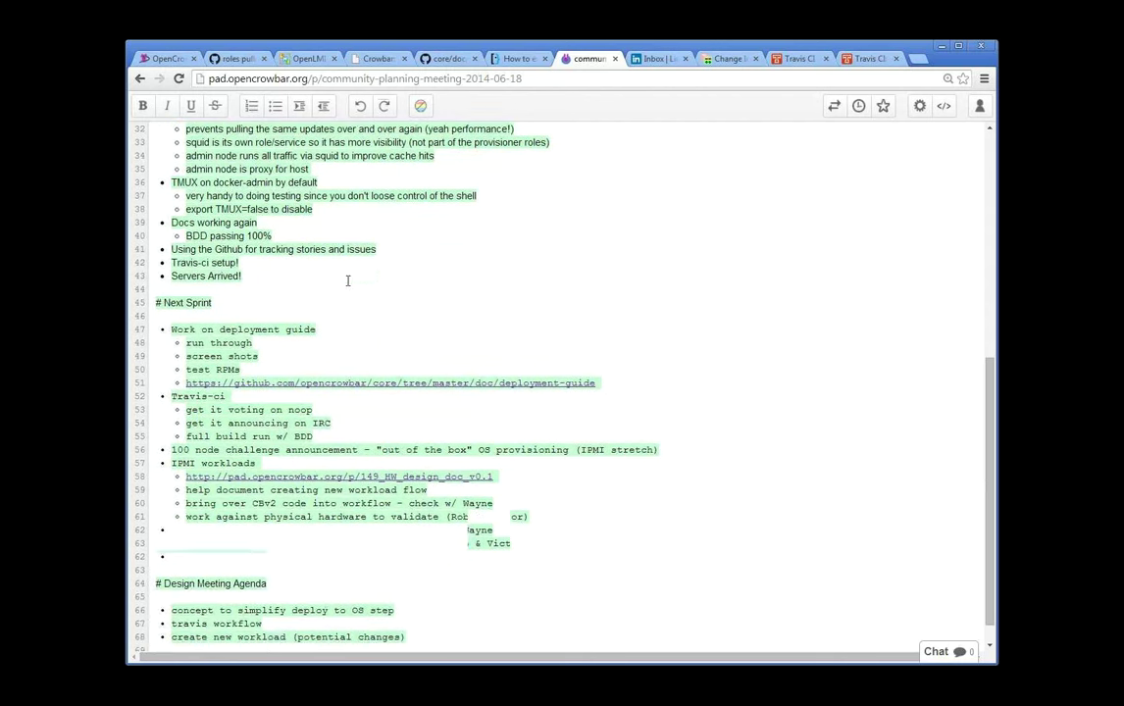
click(191, 530)
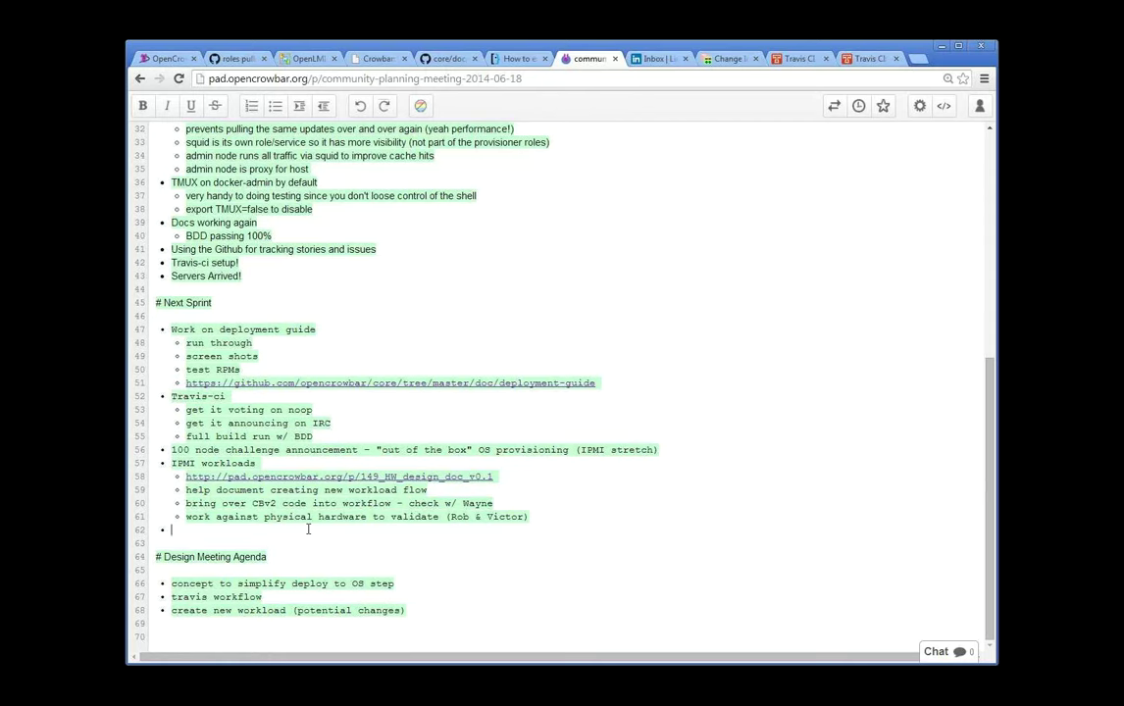
scroll(346, 536, up, 1)
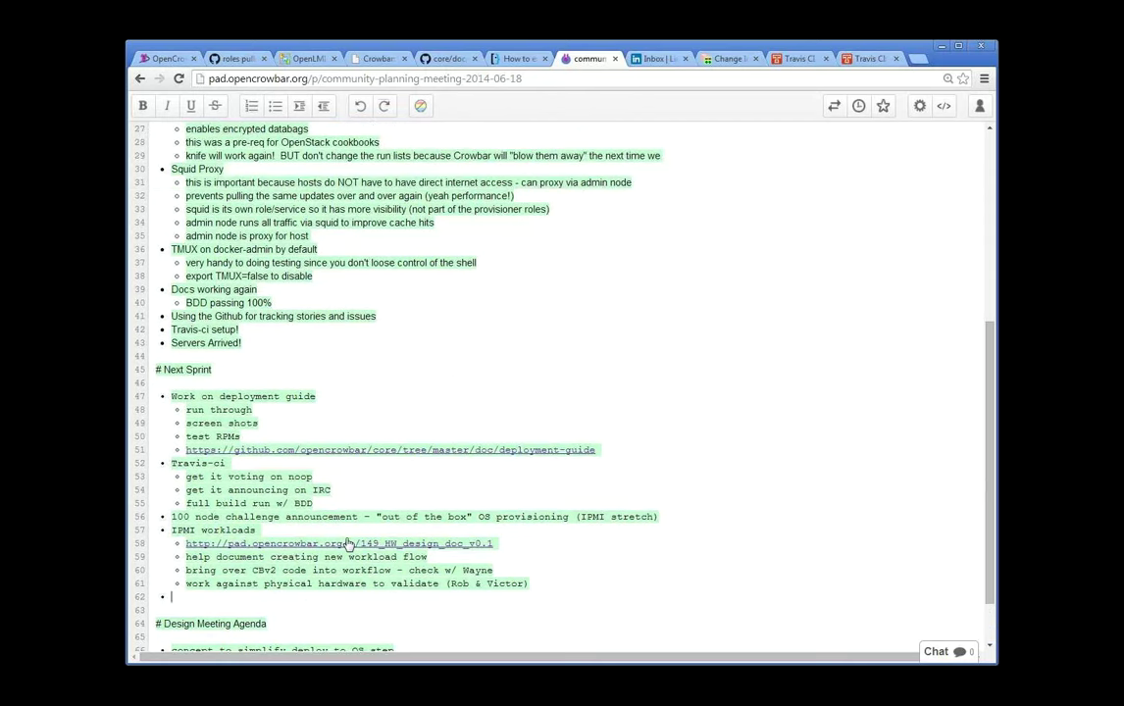
scroll(346, 540, down, 1)
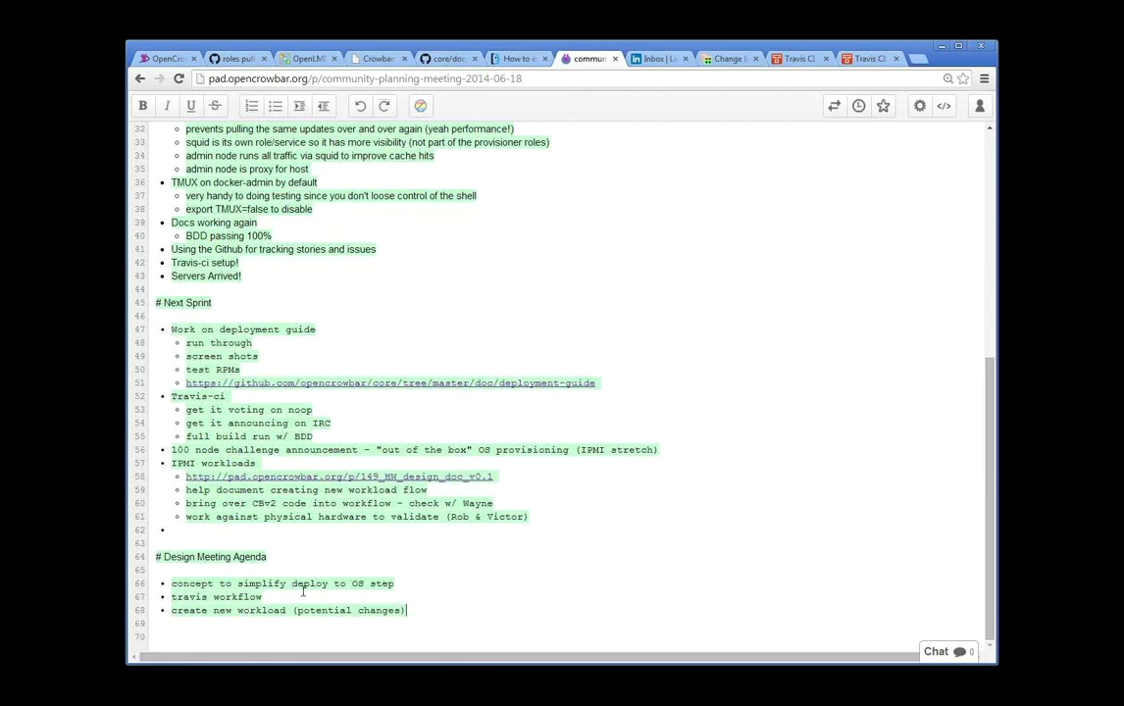
drag(296, 545, 334, 617)
click(414, 610)
click(292, 533)
Strike through the "100 Node Challenge" item in the Agenda list
scroll(312, 557, up, 2)
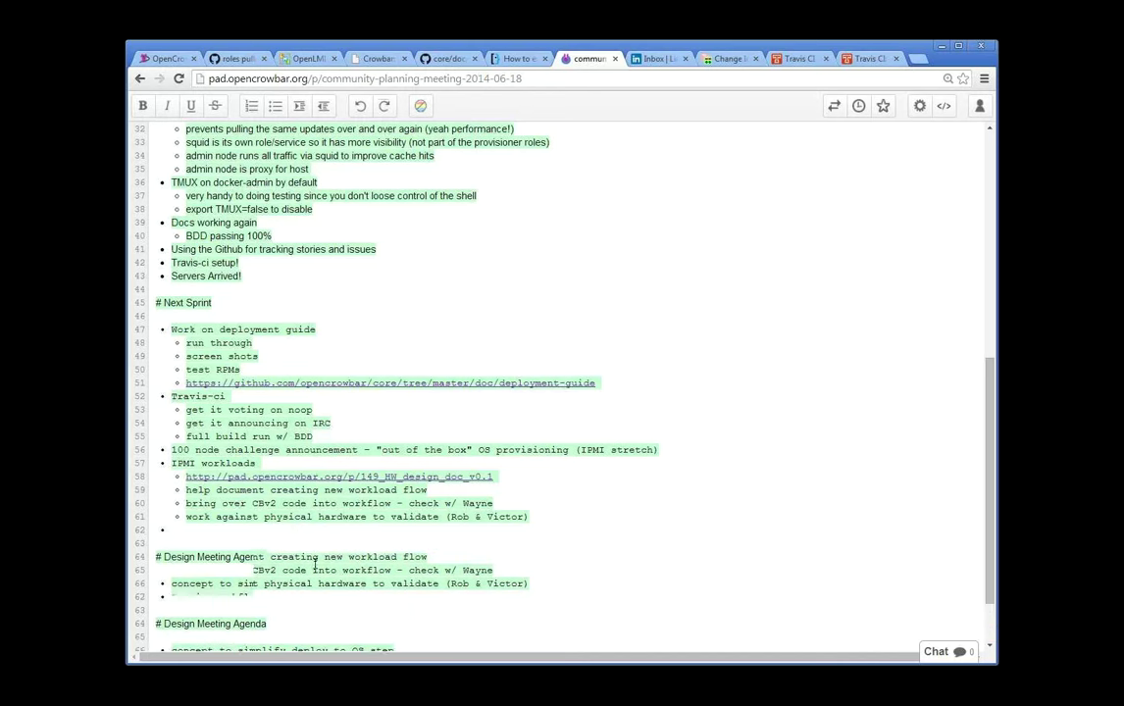
scroll(314, 563, up, 2)
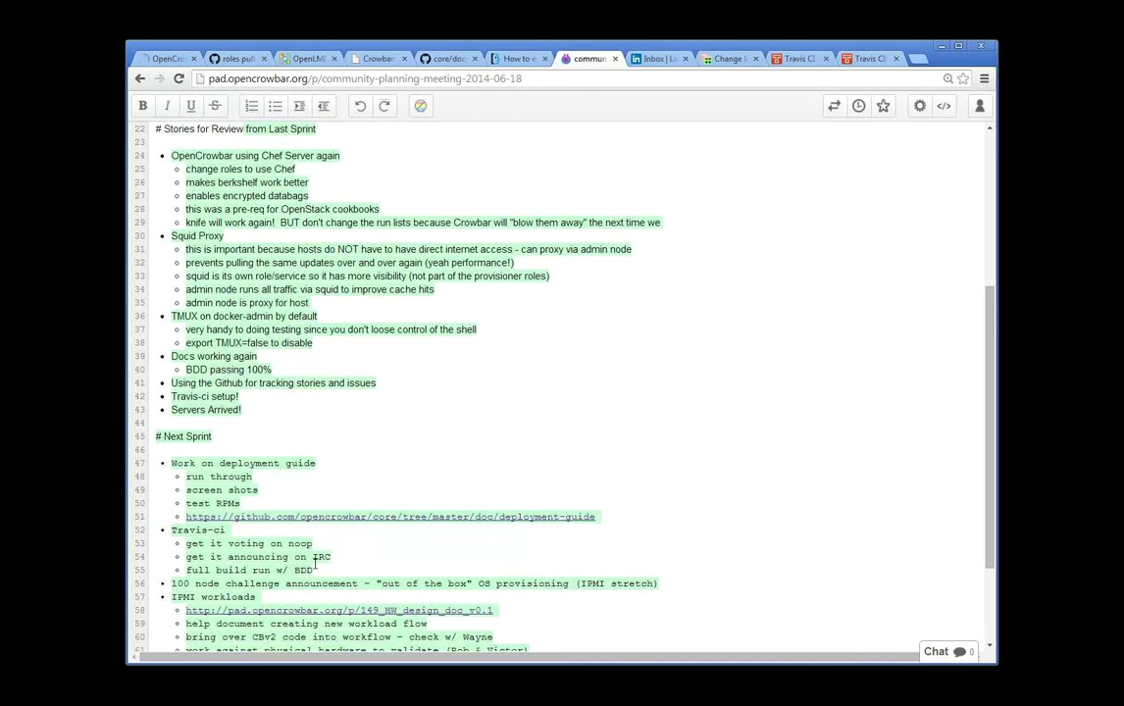
scroll(315, 562, up, 2)
scroll(314, 562, up, 4)
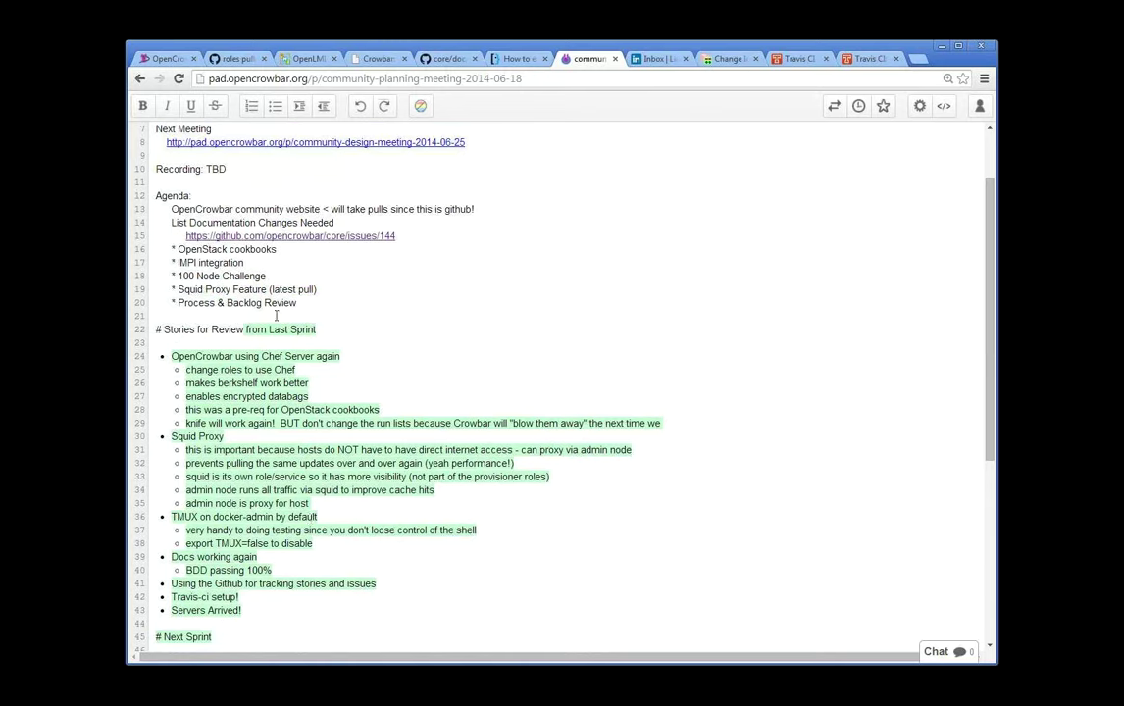
drag(174, 276, 292, 281)
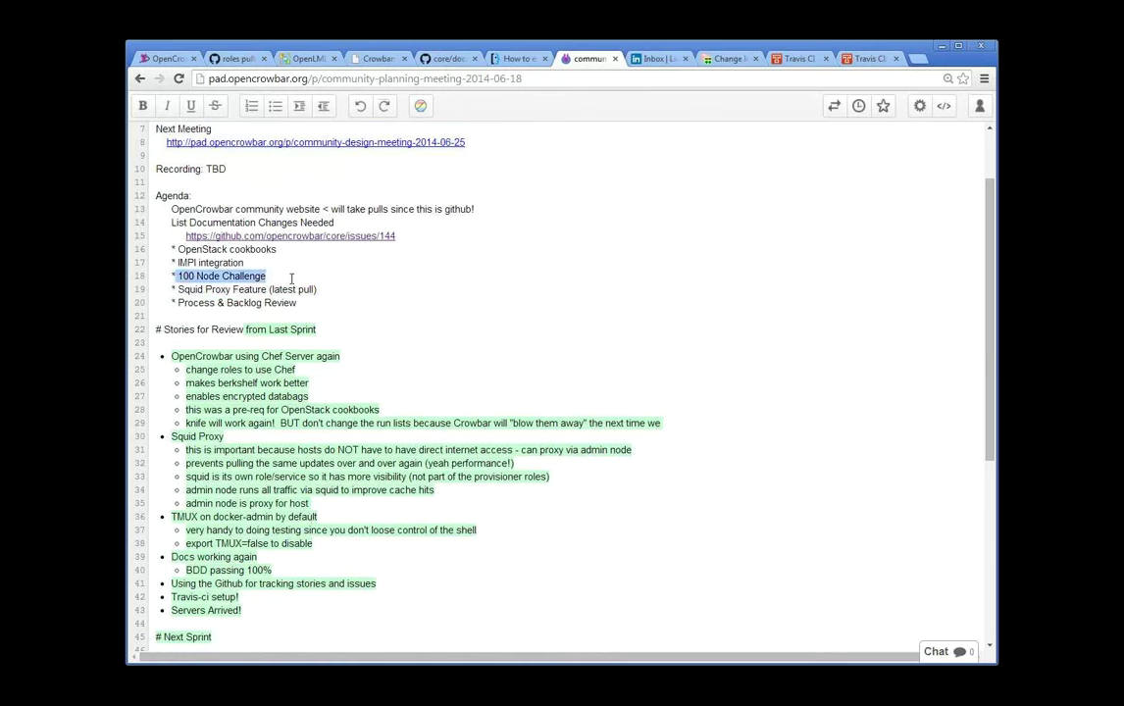
click(215, 105)
click(312, 276)
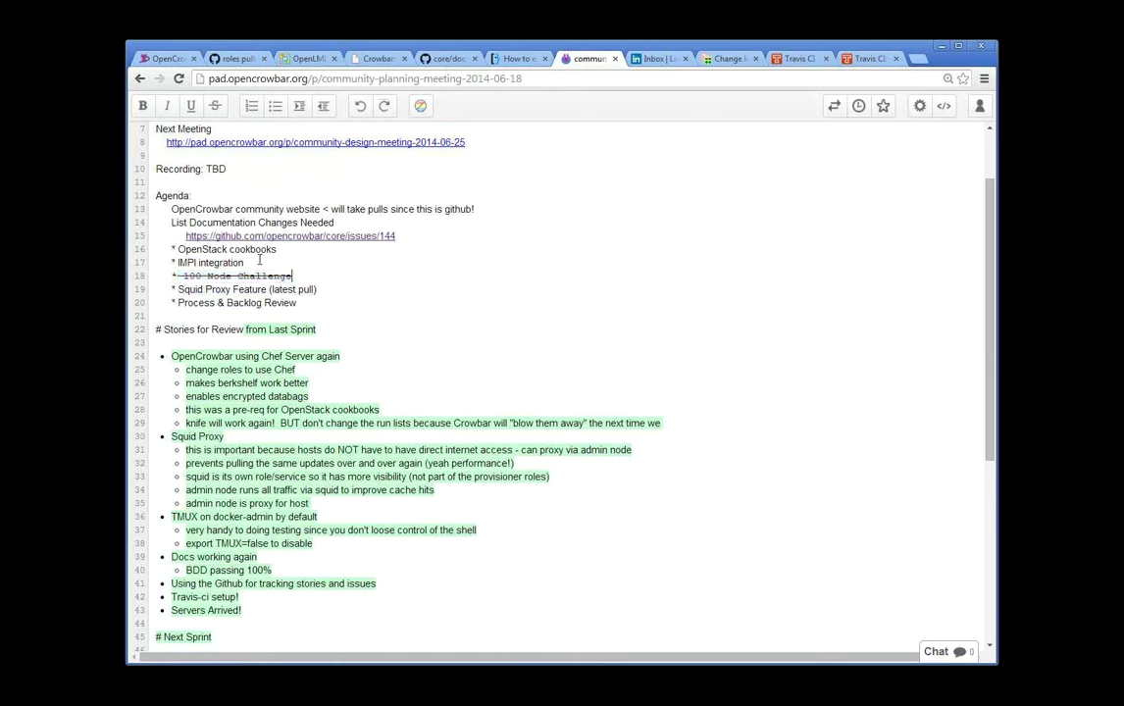
Strike through the "Squid Proxy Feature (latest pull)" and "Process & Backlog Review" items in the Agenda
drag(177, 262, 244, 263)
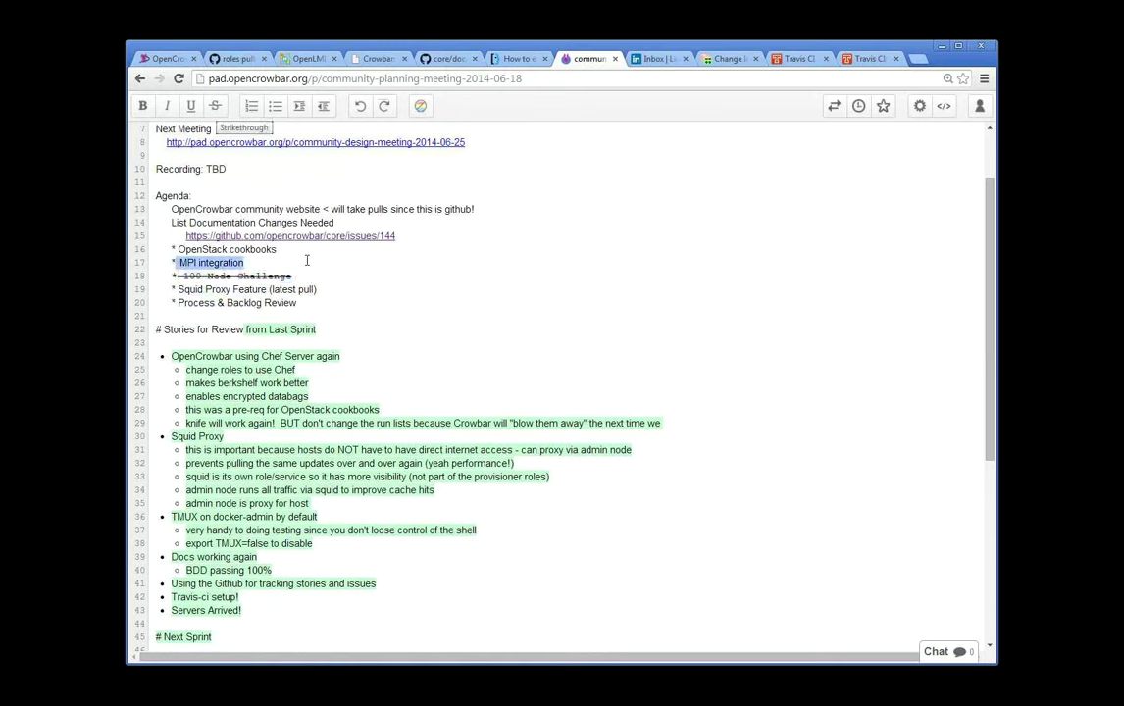
click(316, 300)
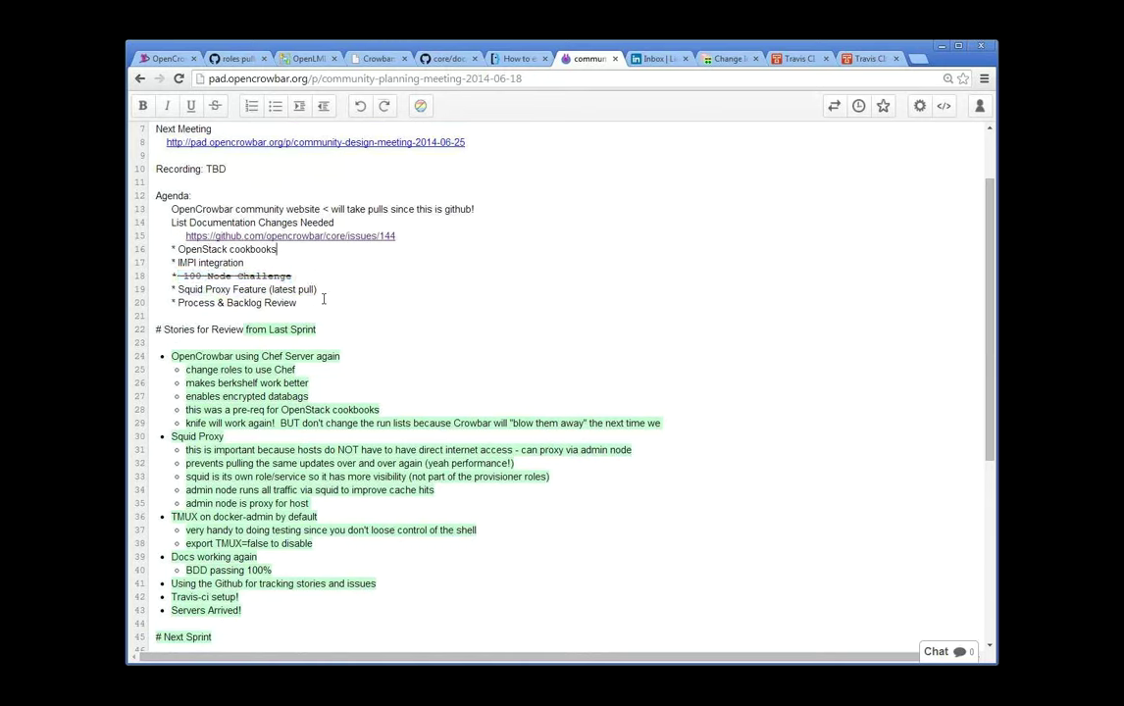
shift+click(163, 287)
click(215, 106)
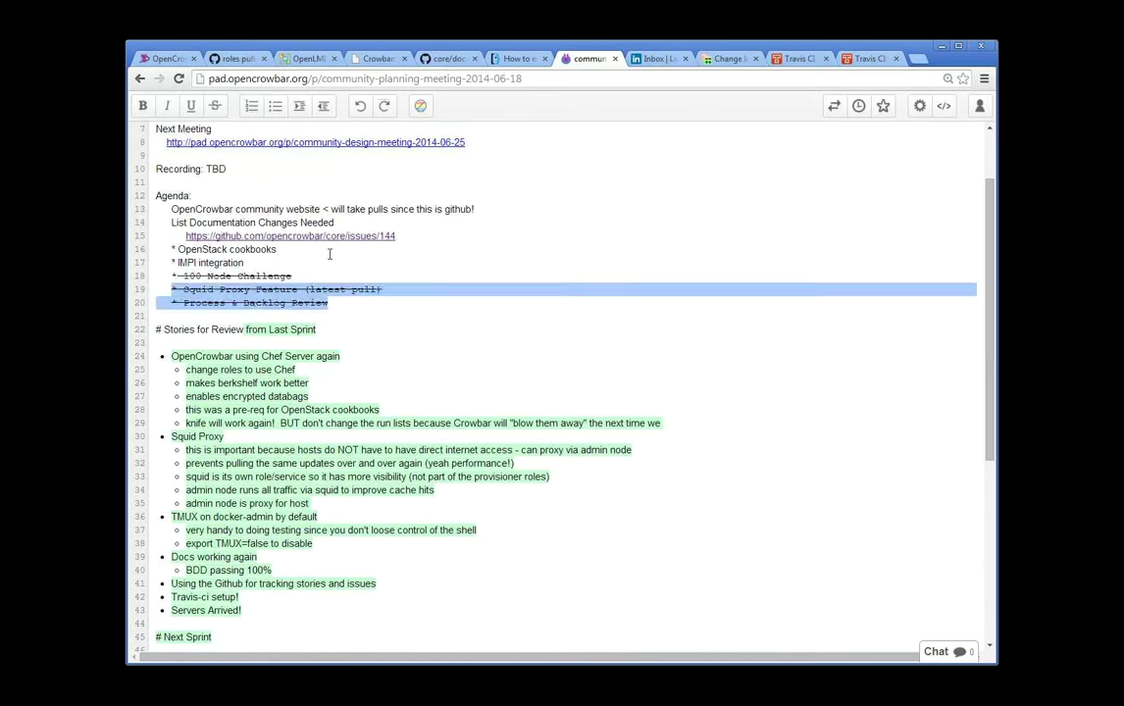
Strike through "List Documentation Changes Needed" and the issue link below it in the Agenda
click(398, 236)
shift+click(172, 222)
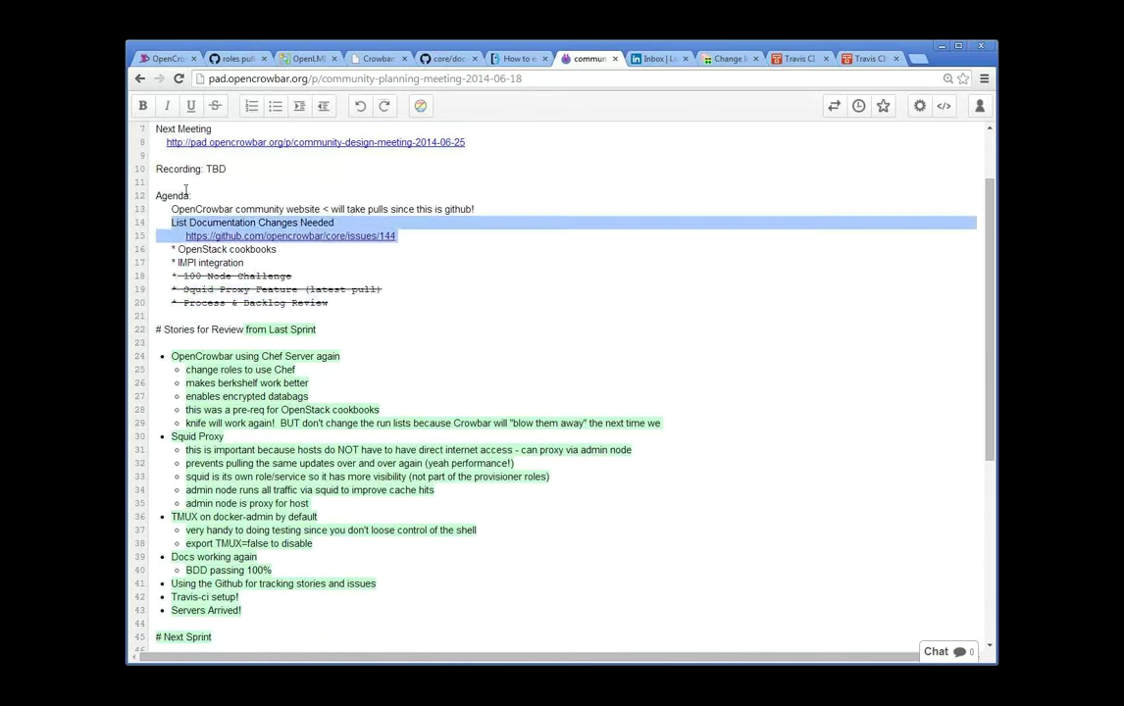
click(215, 106)
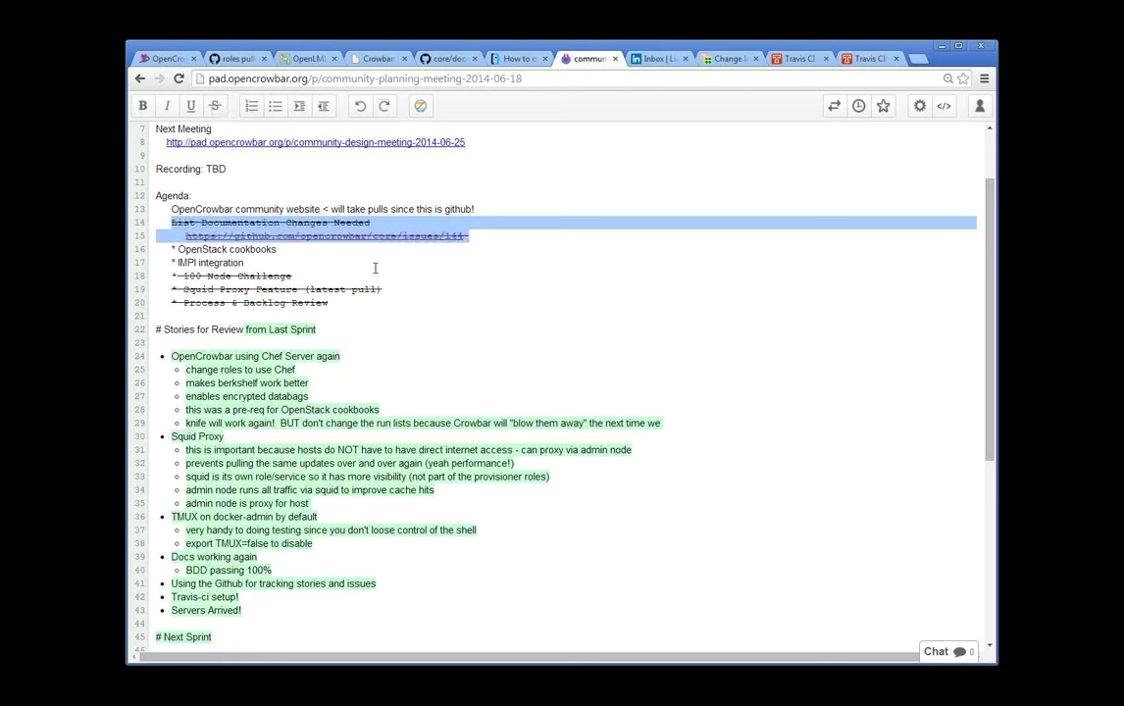
click(338, 303)
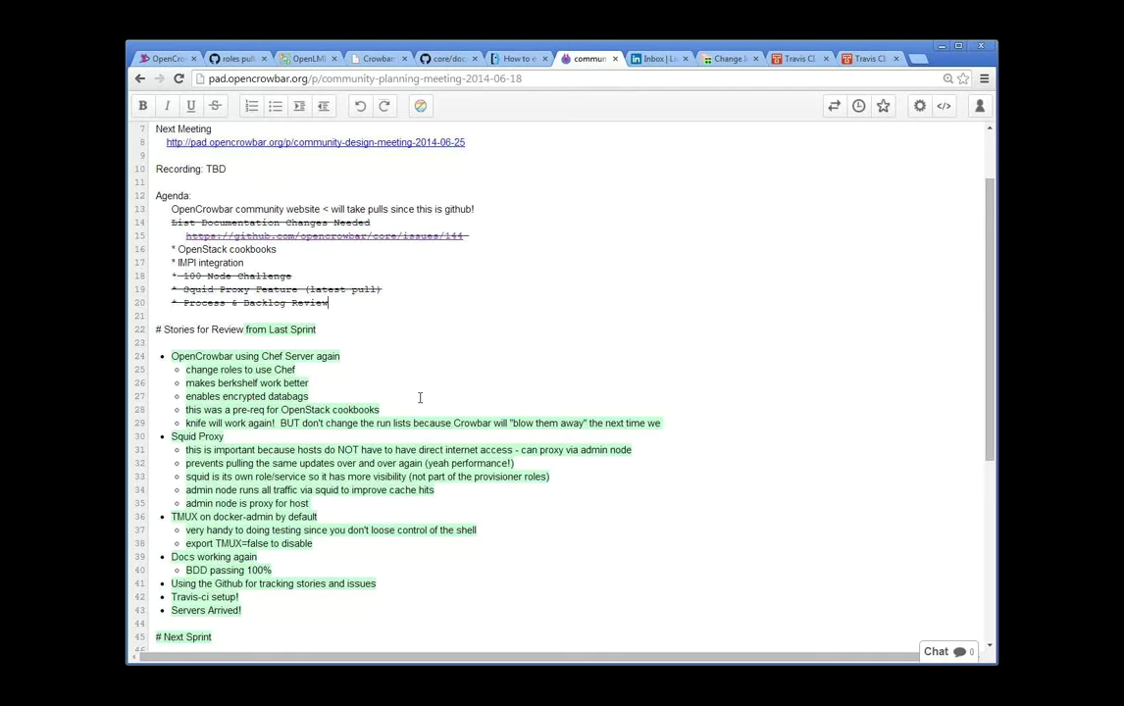
scroll(438, 394, down, 5)
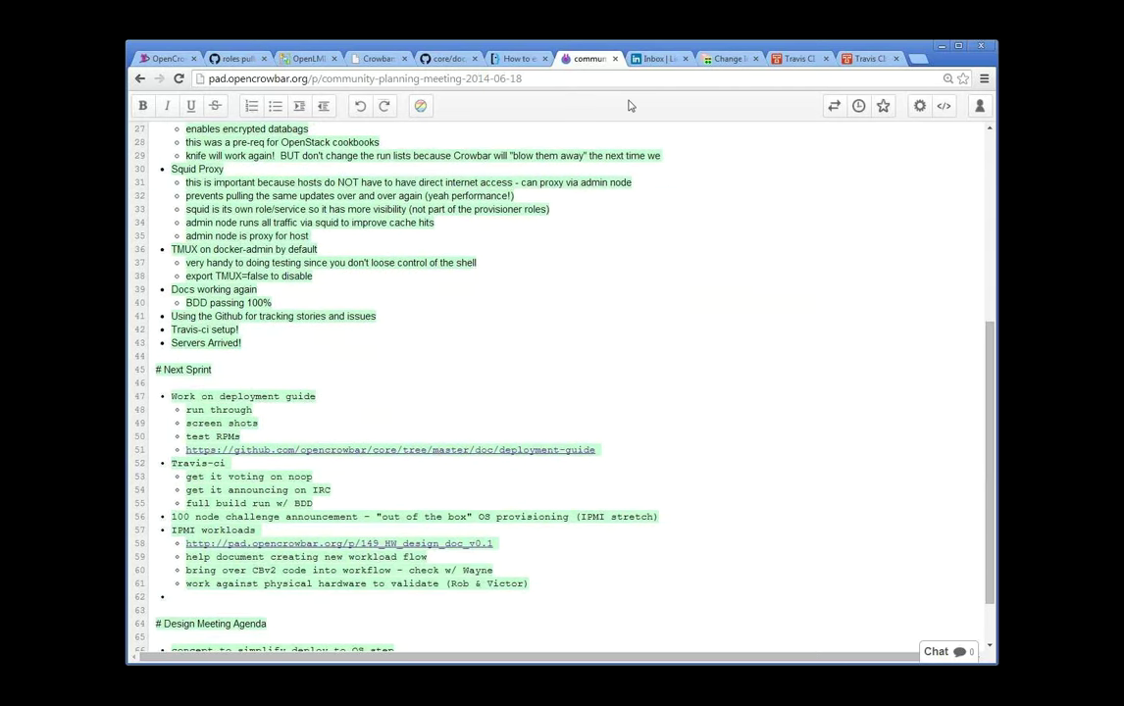
click(511, 61)
key(ctrl+Tab)
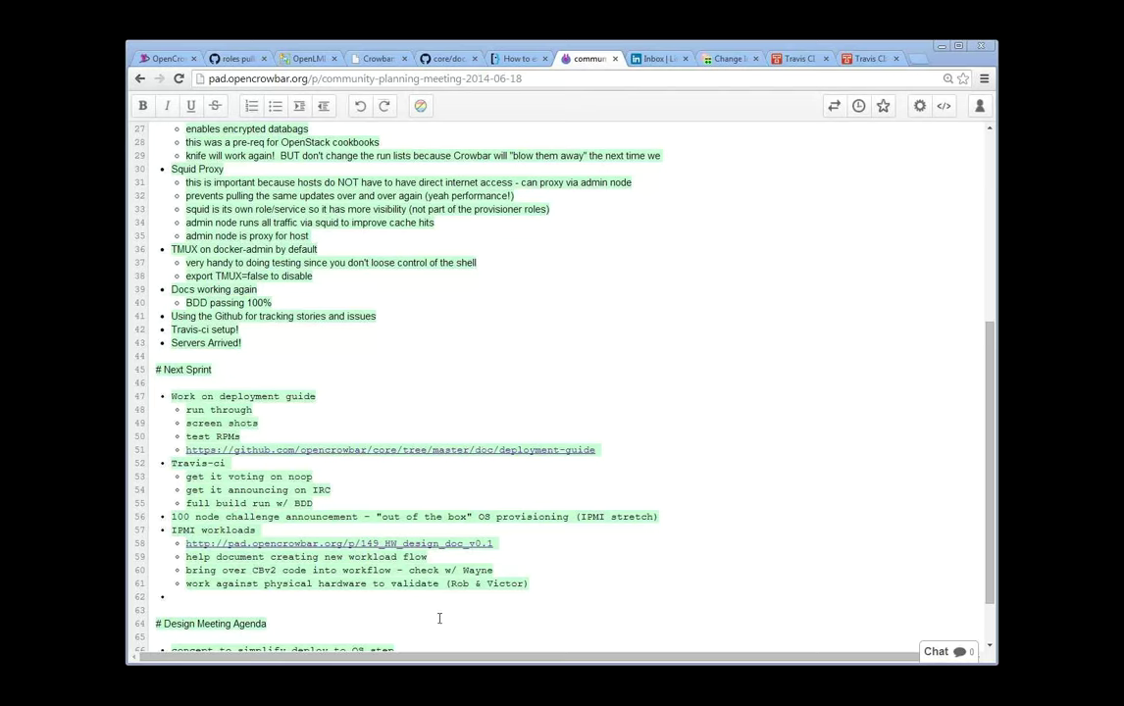
scroll(434, 617, down, 1)
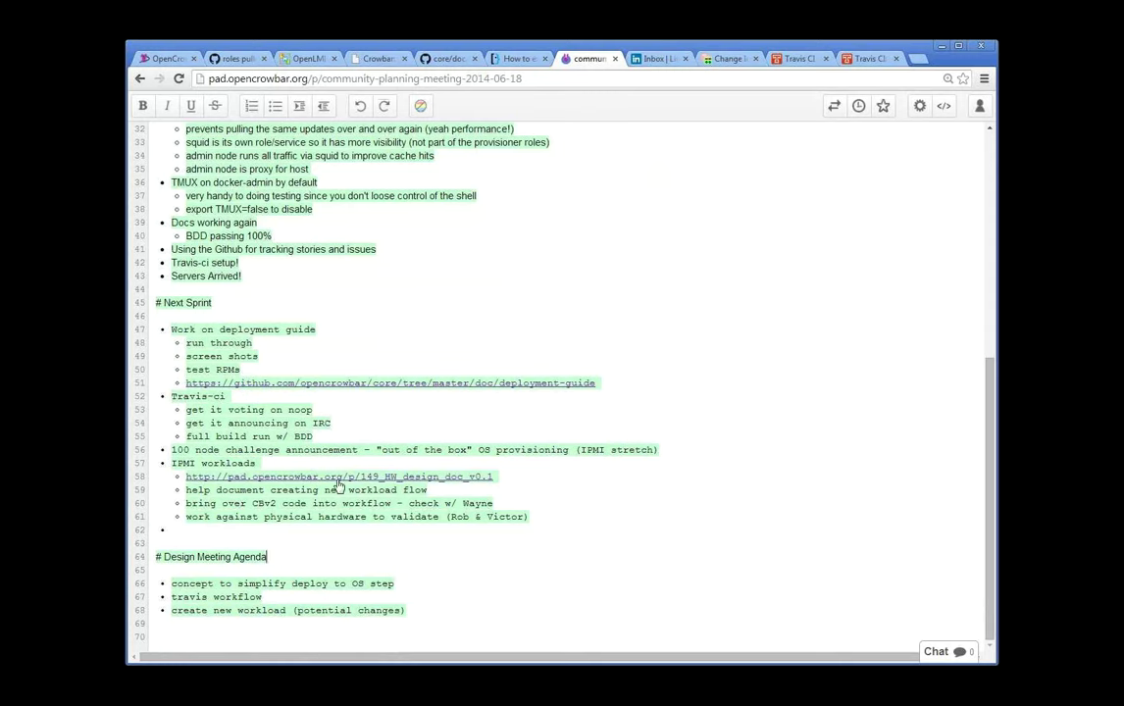
click(691, 450)
key(Return)
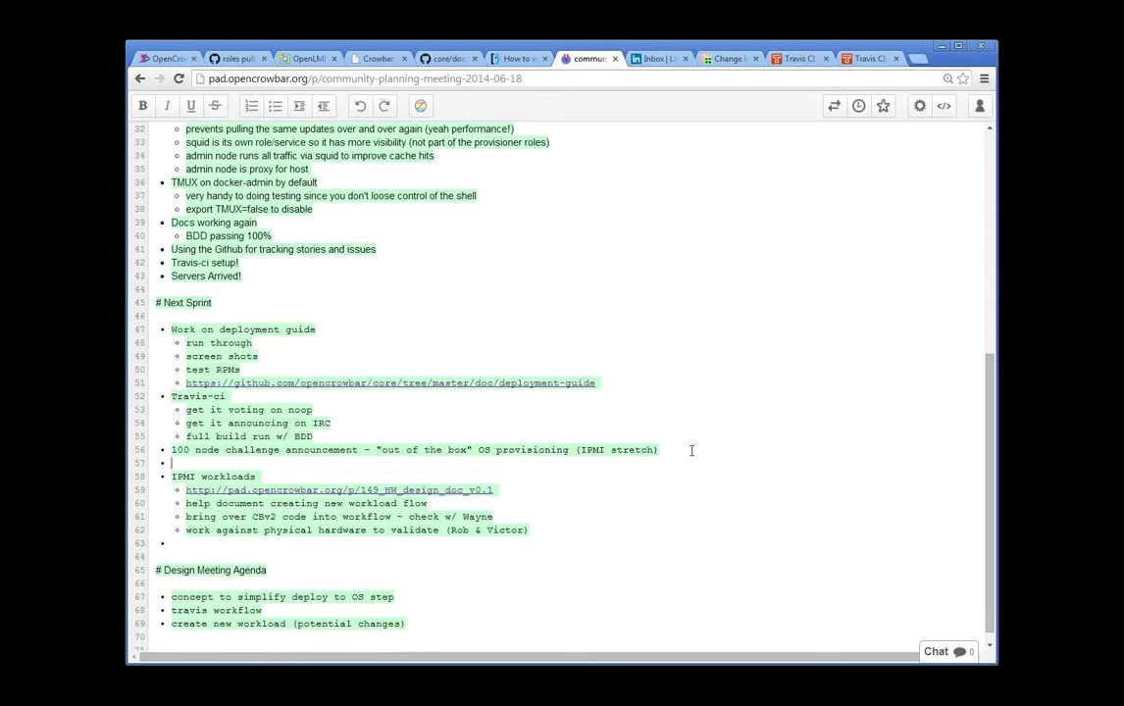
text(http://pad.opencrowbar.org/p/hardware-support)
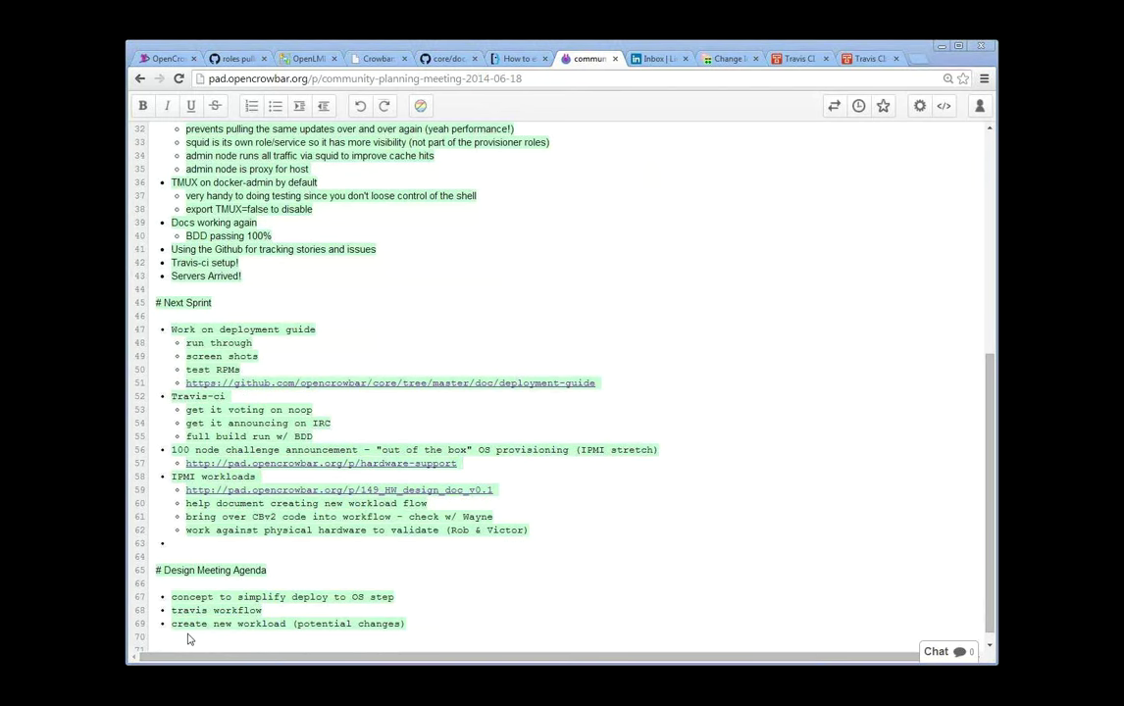
Open the hardware-support pad and add the line "Specs for home use...." under the Dell Servers heading
key(ctrl+shift+t)
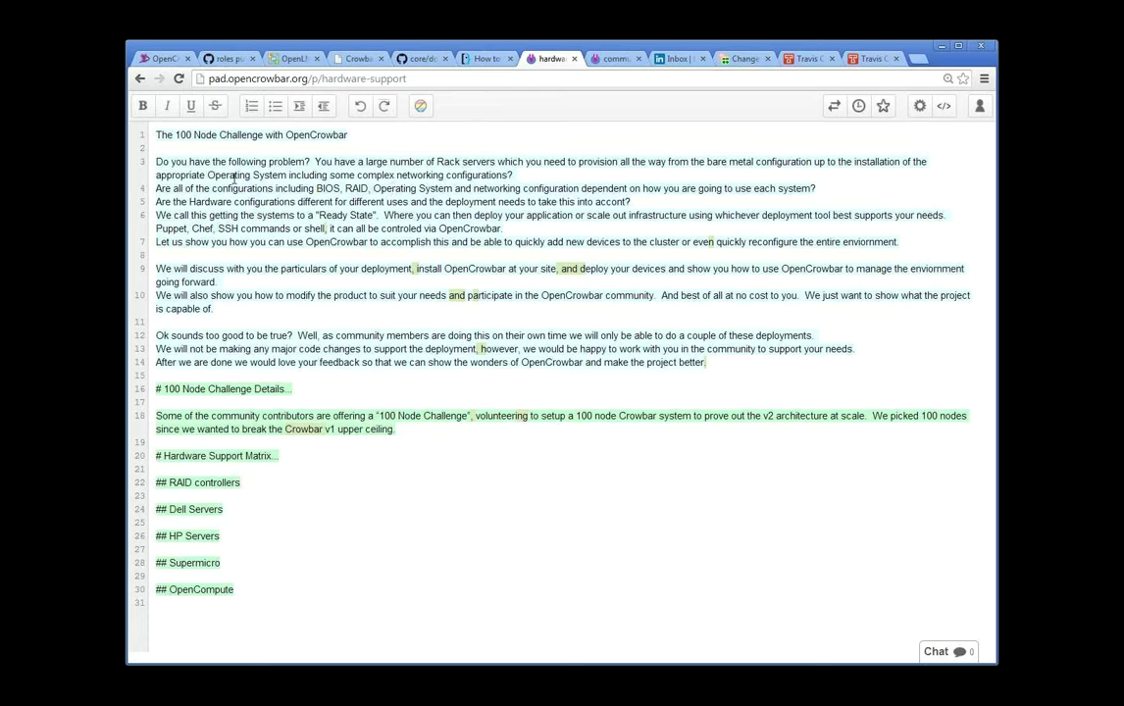
click(284, 402)
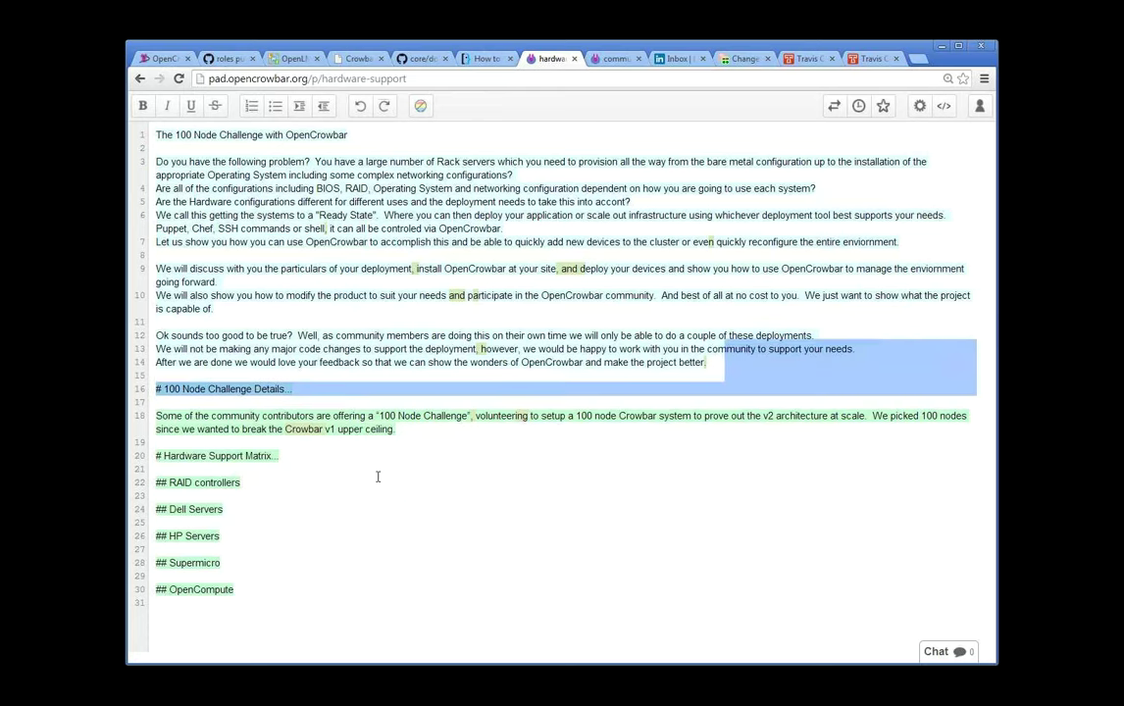
click(294, 586)
click(265, 546)
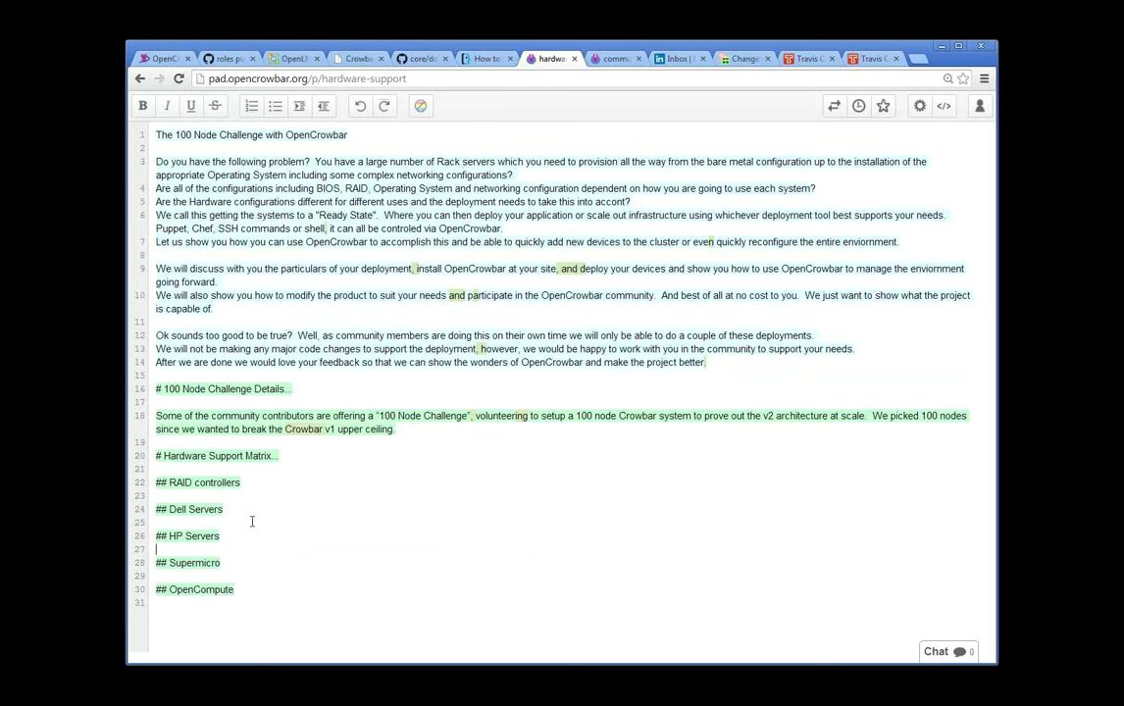
key(Return)
key(Return)
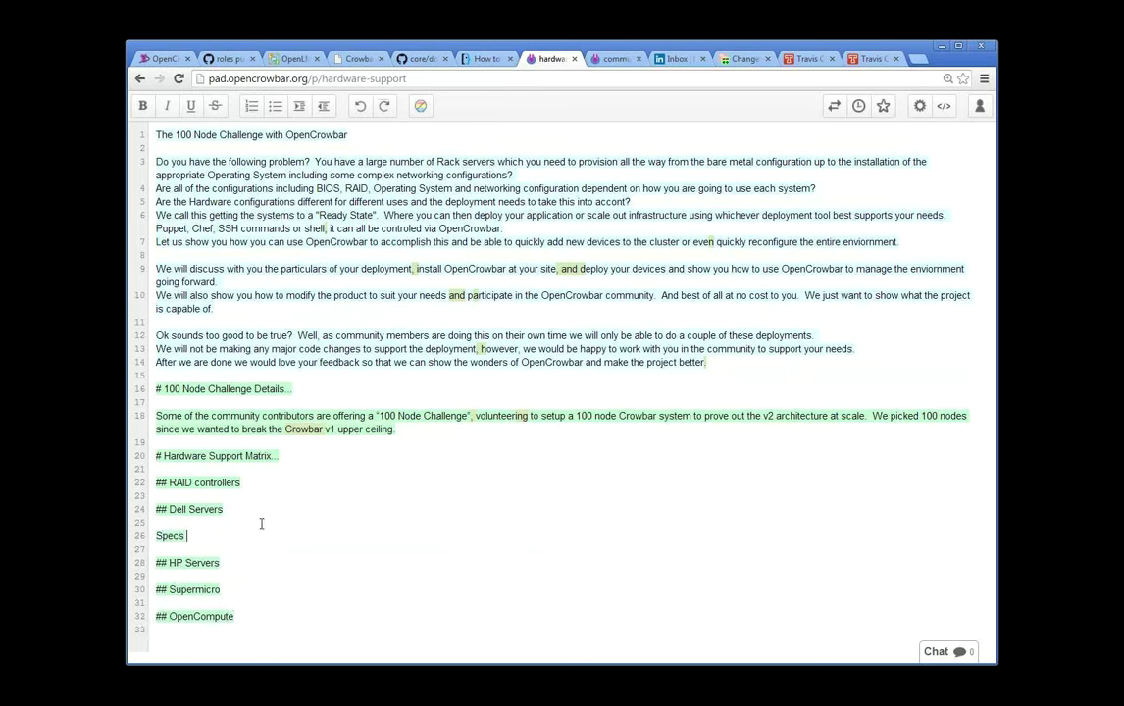
text(Specs for home use....)
Return to the community planning meeting pad and review its Next Sprint notes and Agenda
click(608, 59)
click(534, 460)
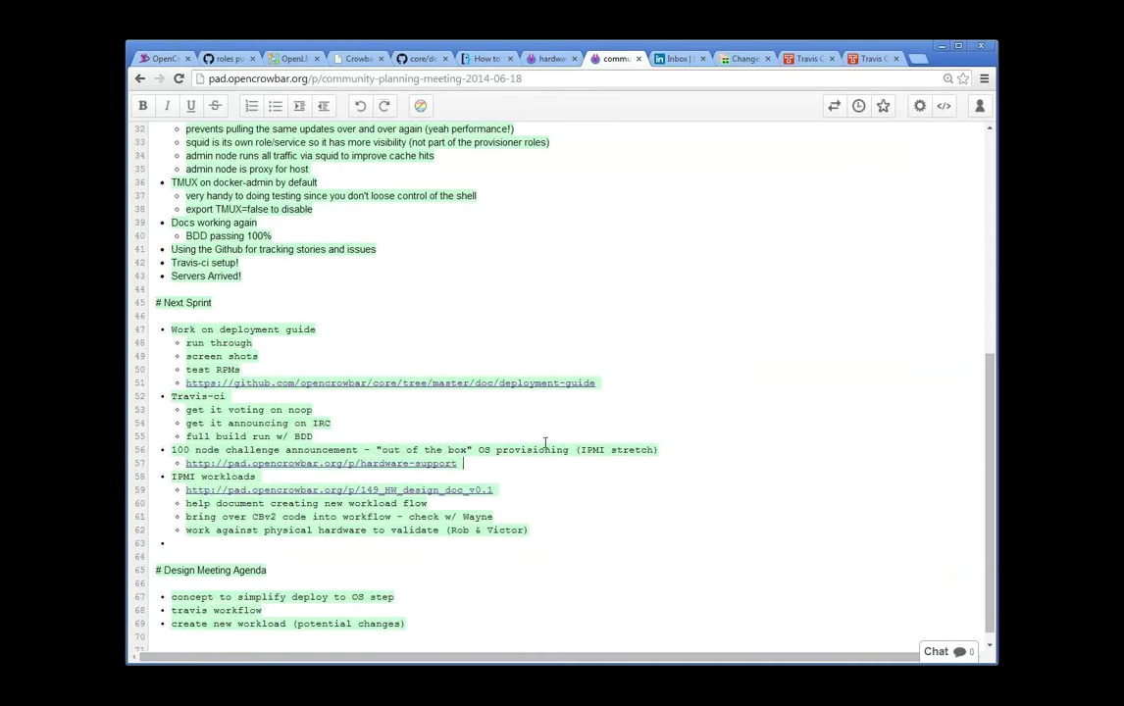
click(541, 61)
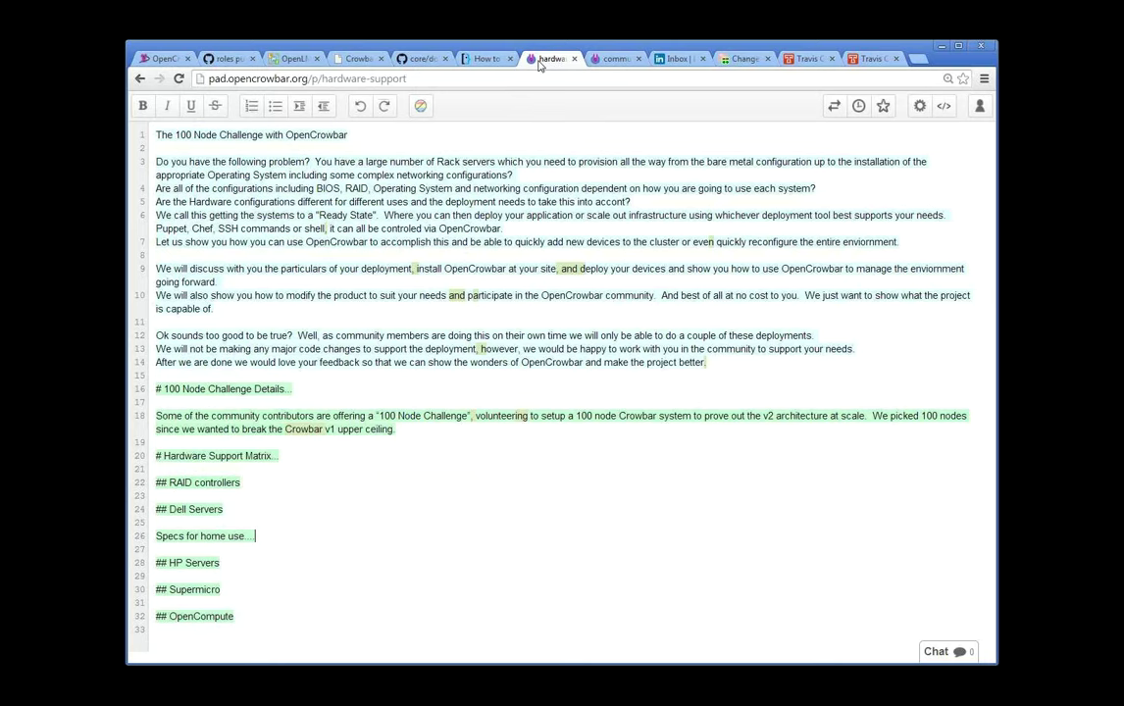
click(614, 61)
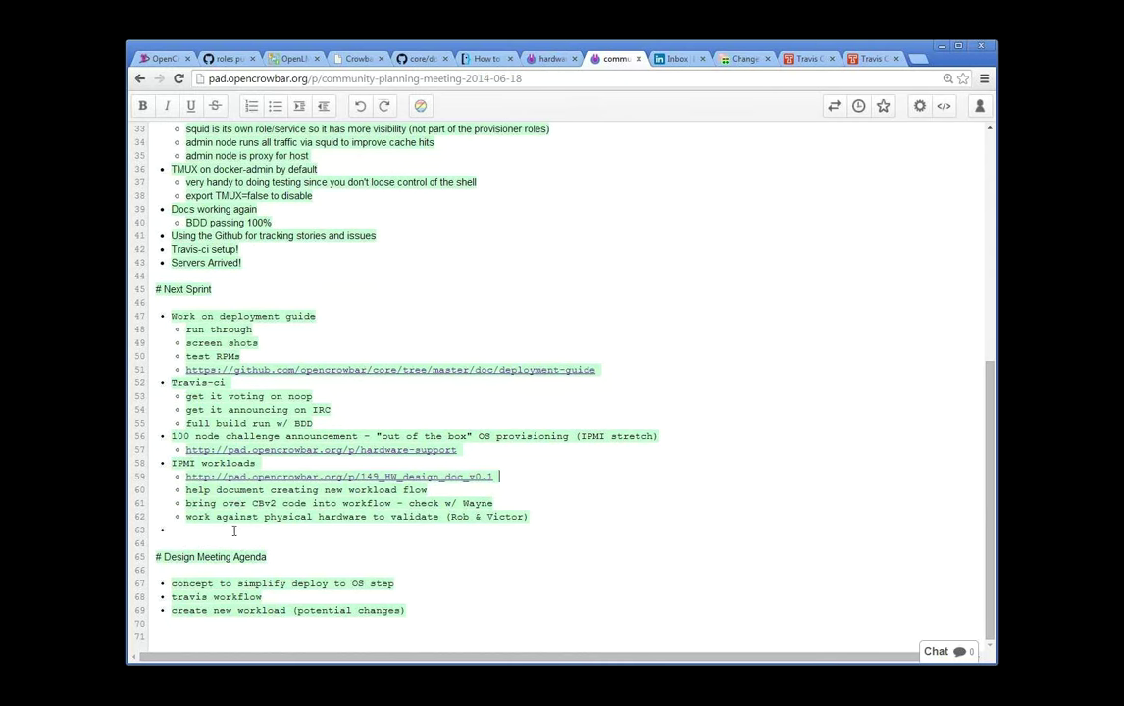
scroll(372, 265, up, 5)
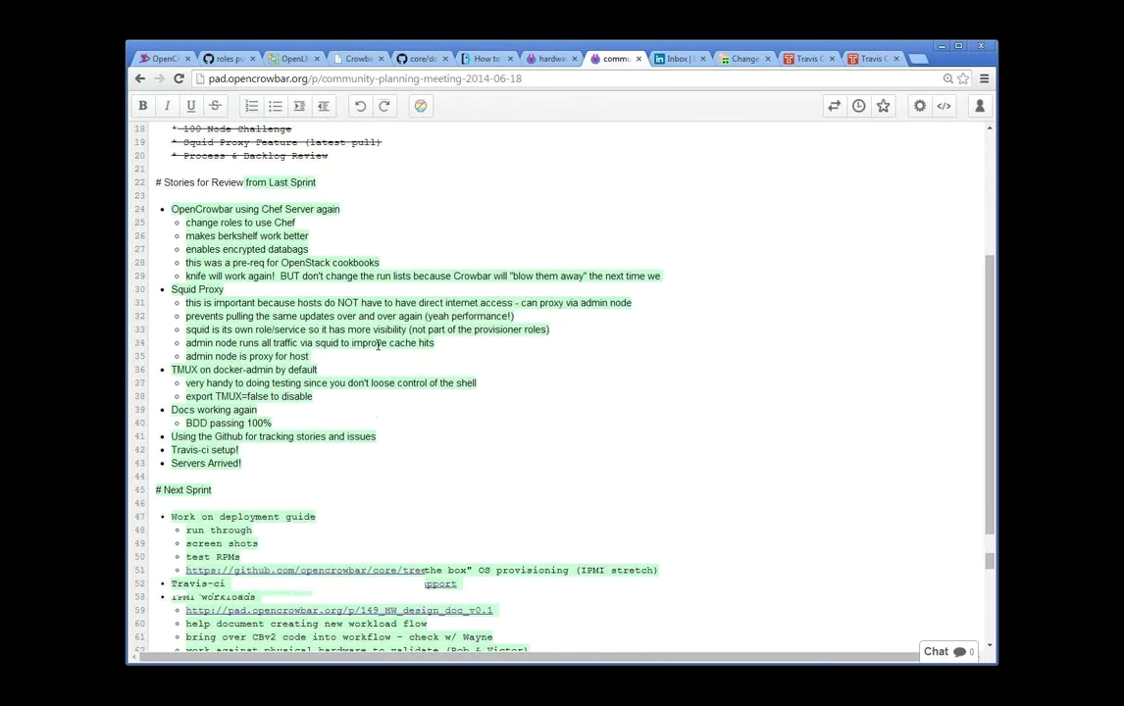
scroll(377, 346, up, 3)
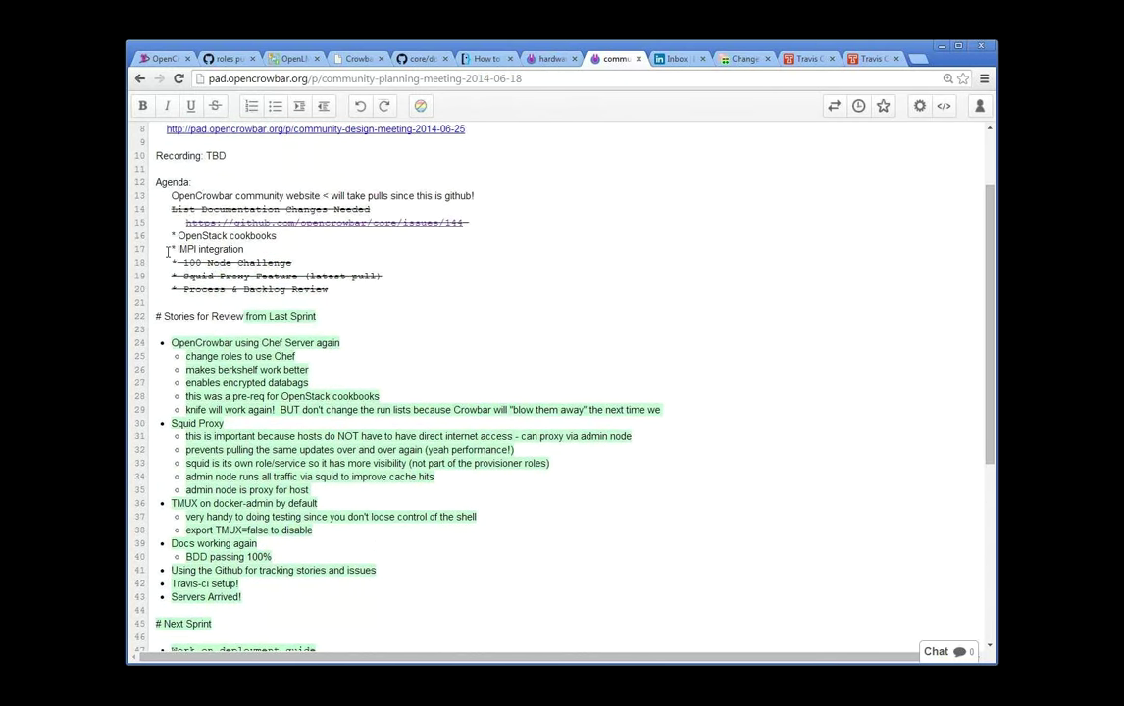
Add the bullet "review issues from IPMI work" at the end of the Design Meeting Agenda list
triple_click(168, 252)
scroll(285, 597, down, 8)
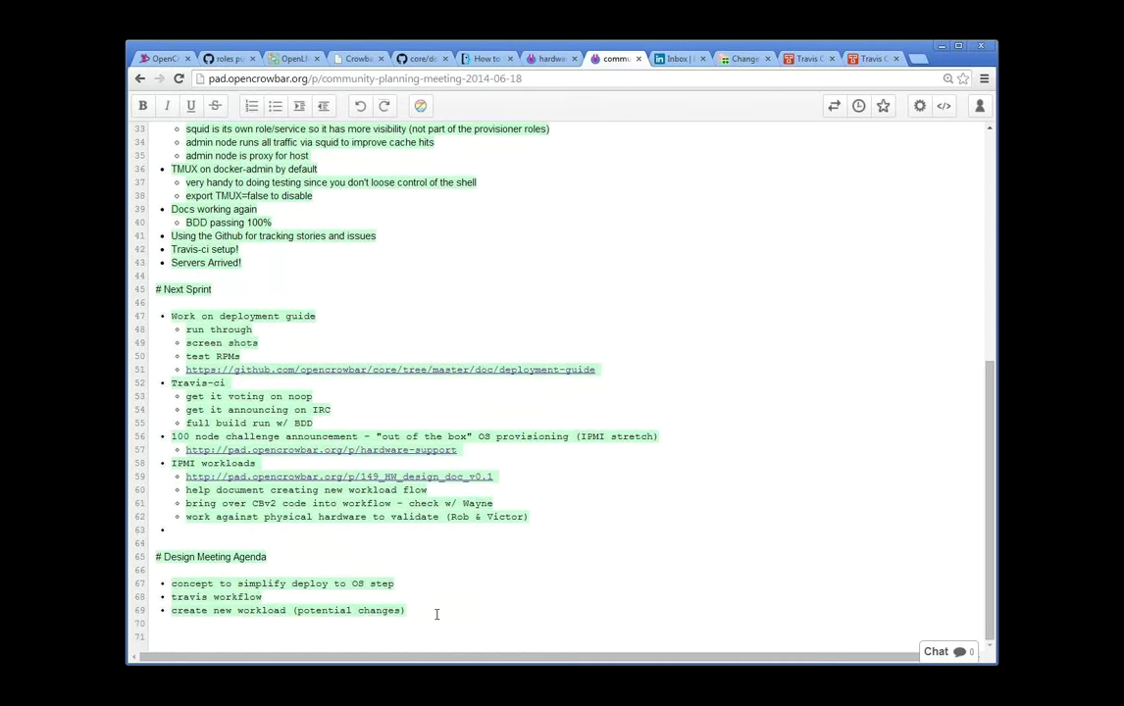
text(eview IPMI)
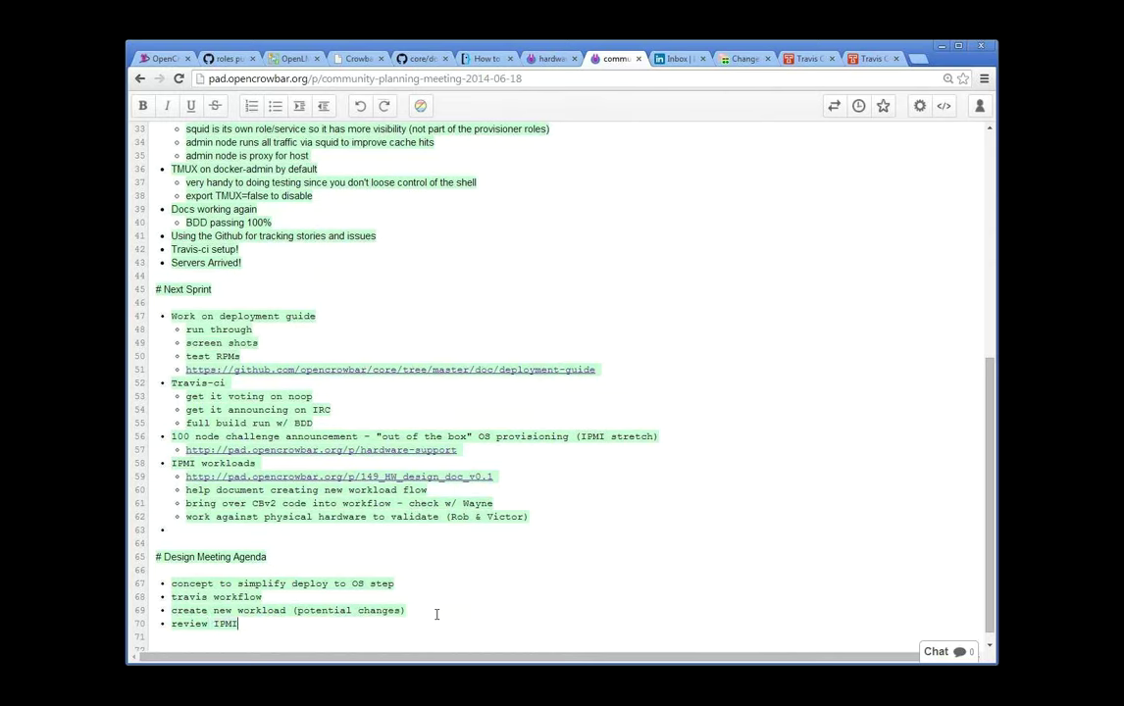
text(issues from )
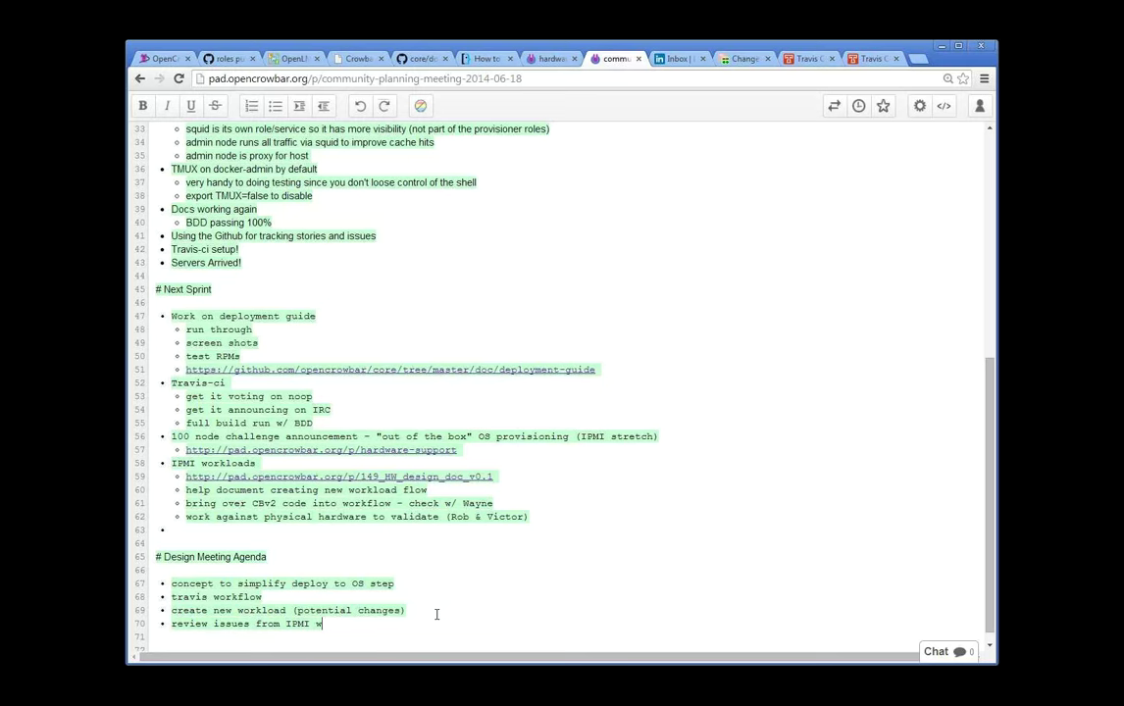
text( work)
Strike through the "IMPI integration" item in the Agenda
scroll(424, 613, up, 5)
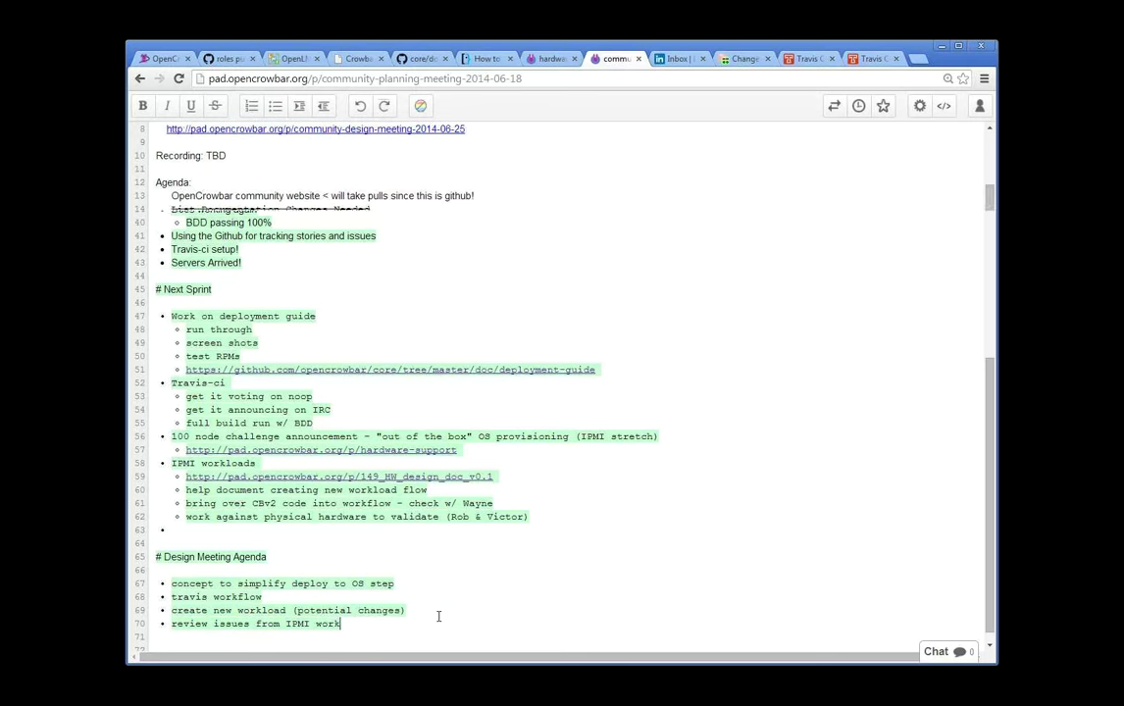
drag(167, 249, 279, 249)
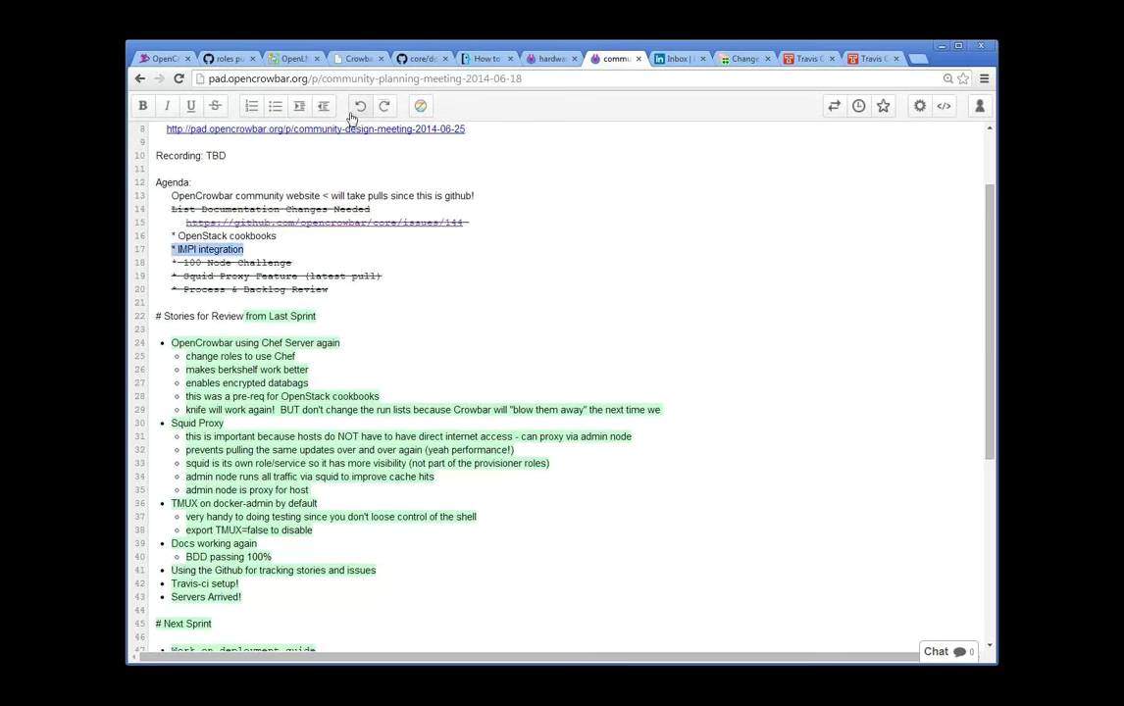
click(214, 105)
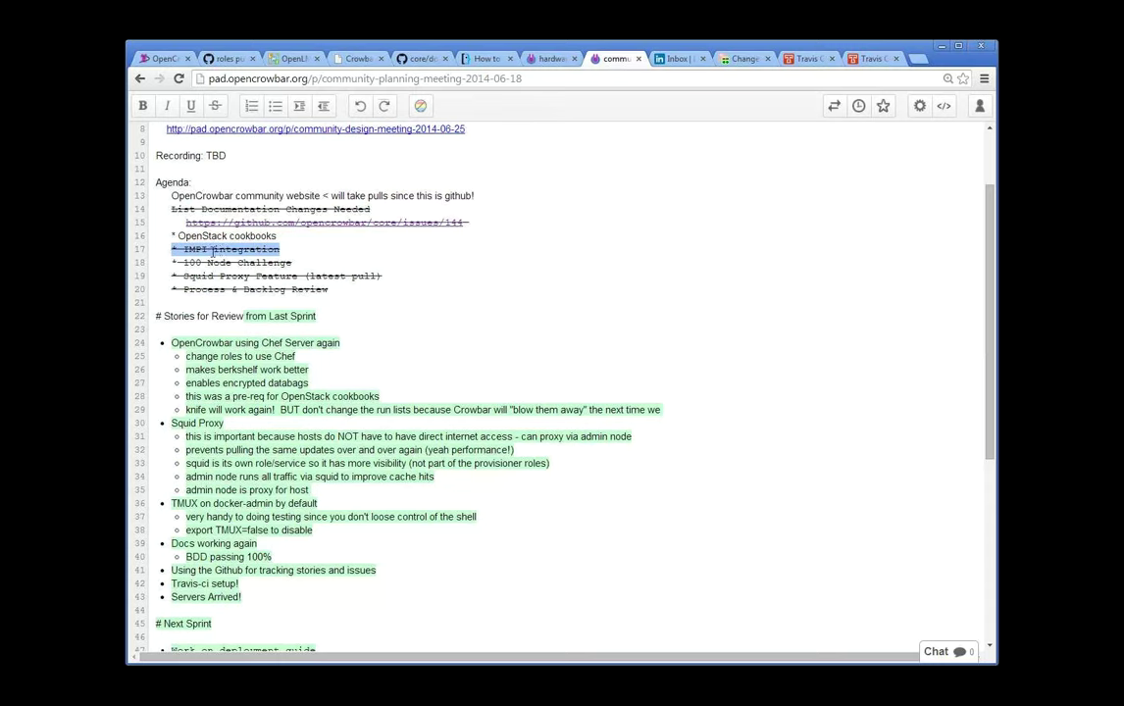
Open the issue list of the opencrowbar/core repository on GitHub and review the open issues in the Broom.1 milestone
click(430, 60)
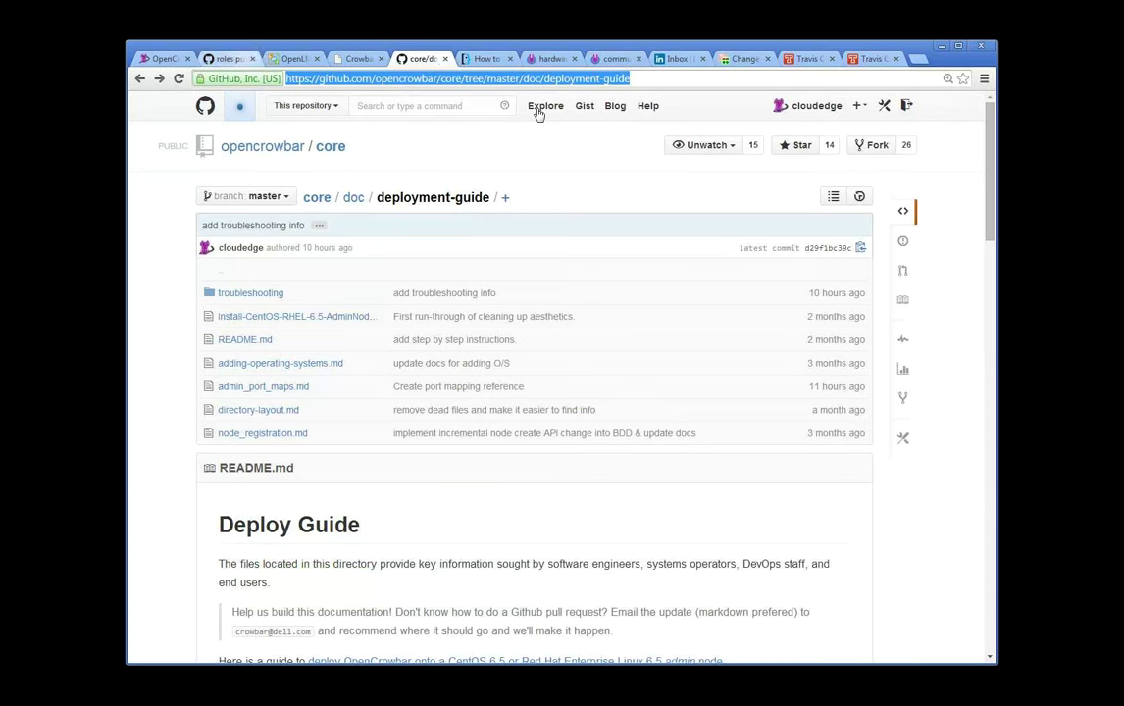
click(903, 242)
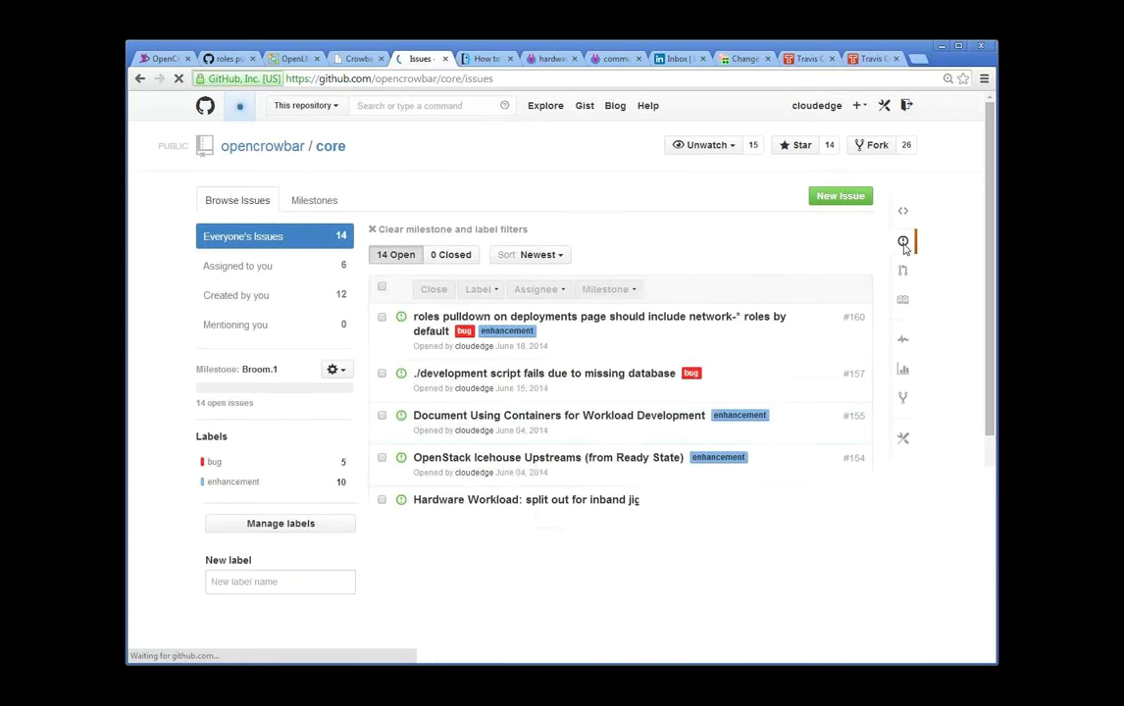
scroll(622, 445, down, 2)
scroll(631, 506, down, 2)
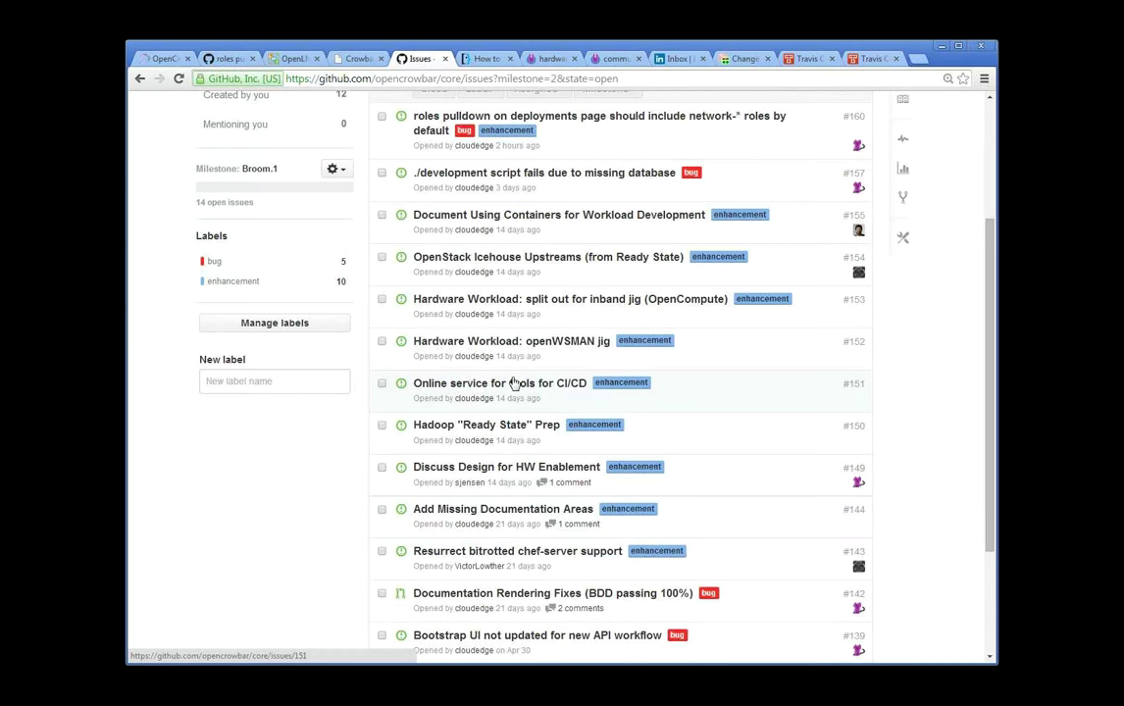
scroll(546, 484, down, 3)
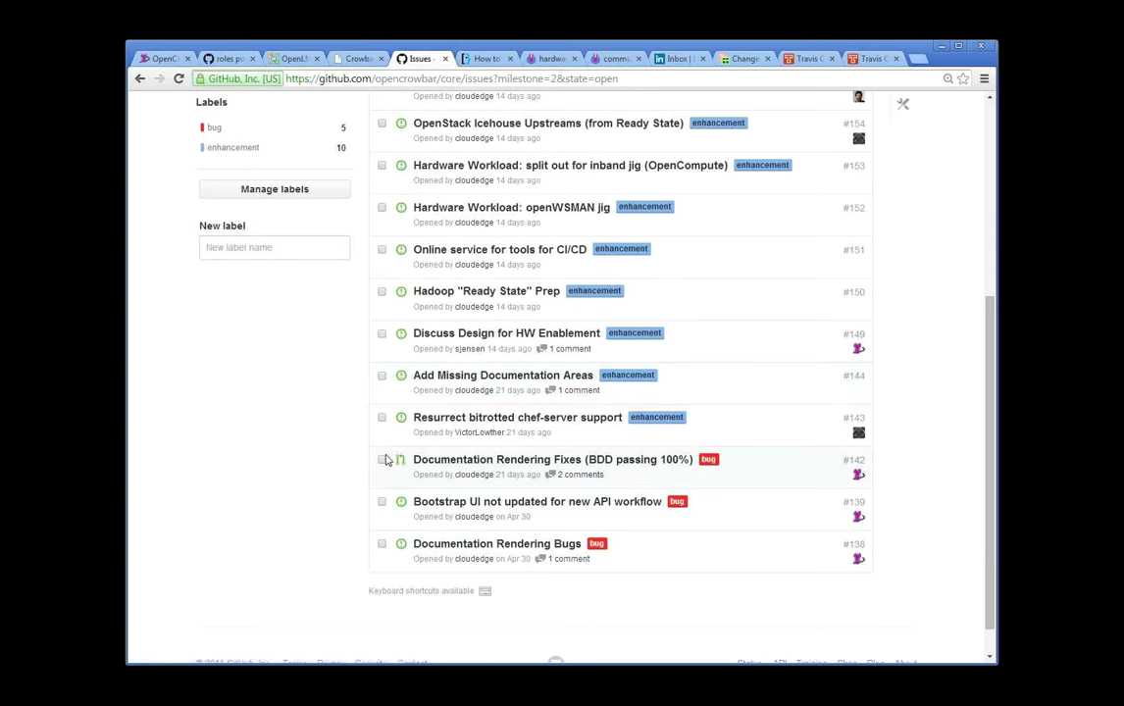
click(381, 421)
click(381, 460)
click(402, 464)
click(381, 420)
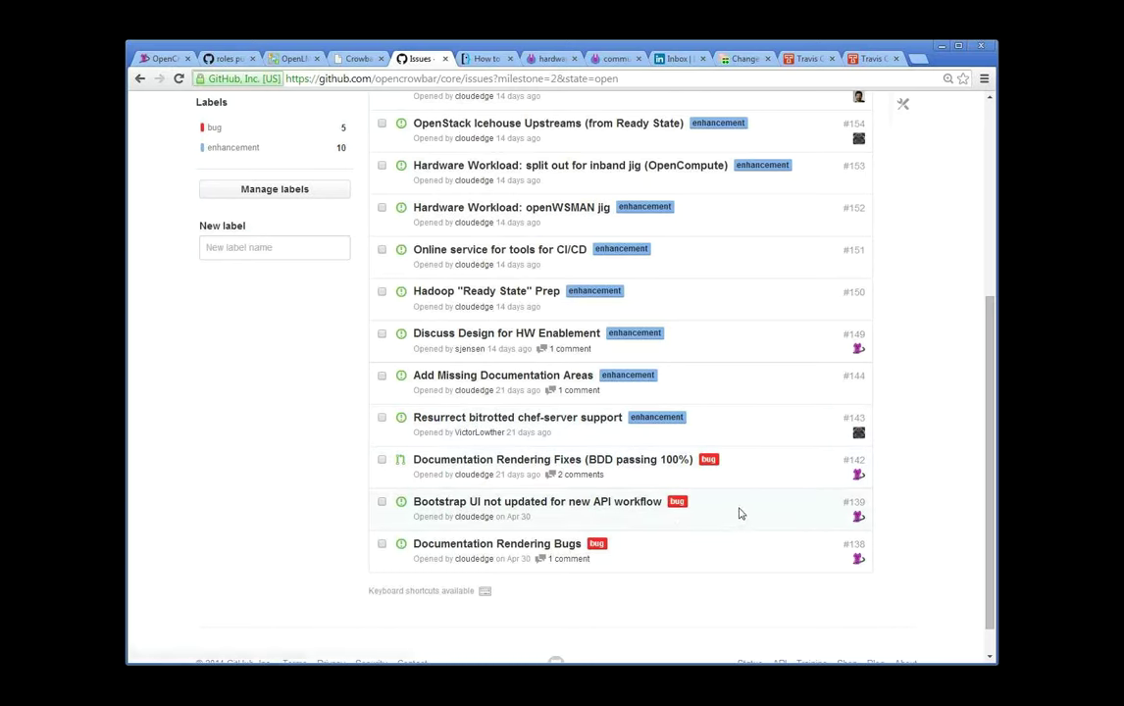
Open the issue "Bootstrap UI not updated for new API workflow" to view it, and return to the issue list
triple_click(478, 510)
click(381, 502)
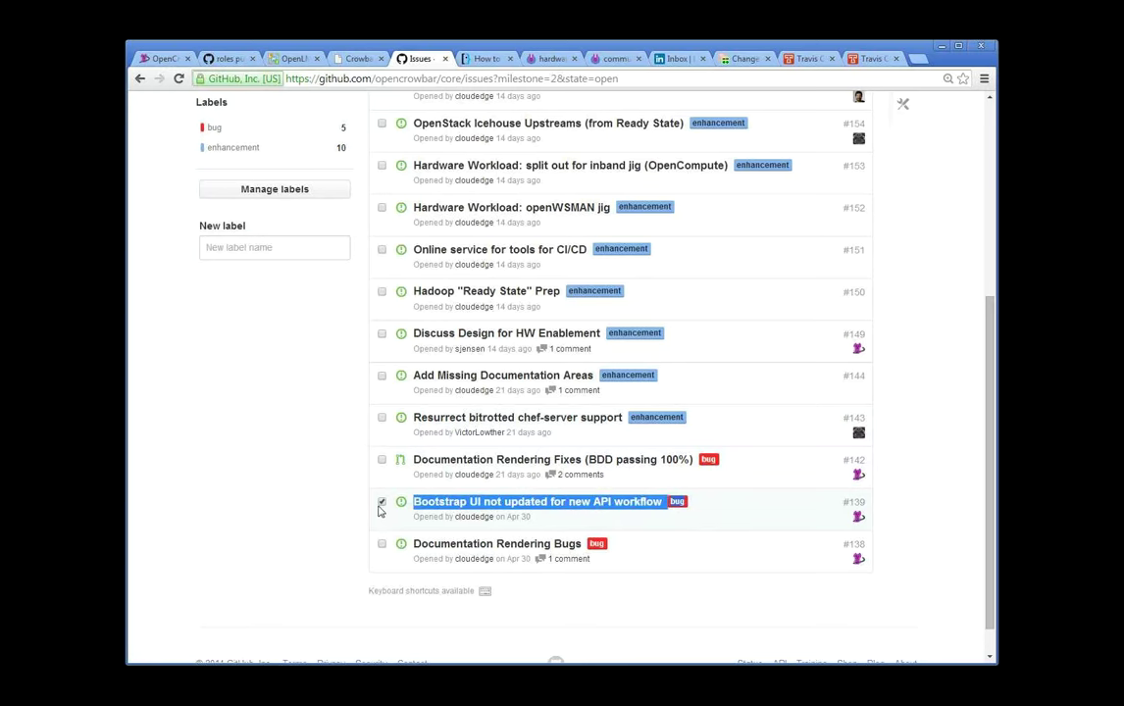
click(420, 504)
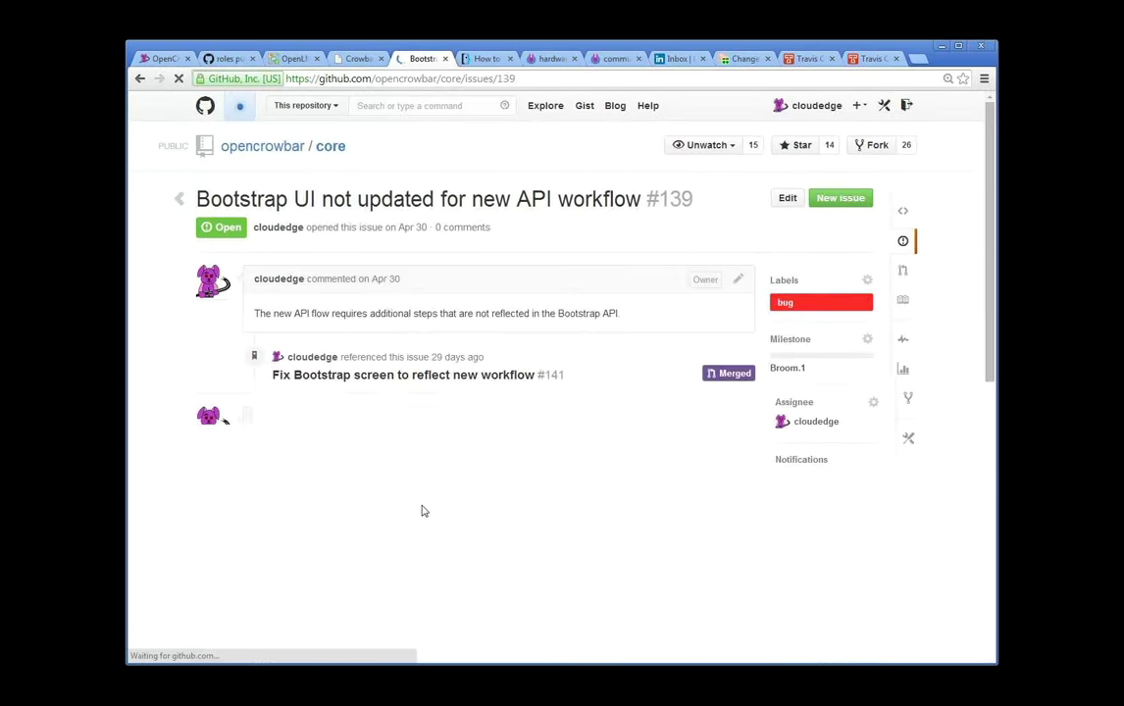
key(alt+Left)
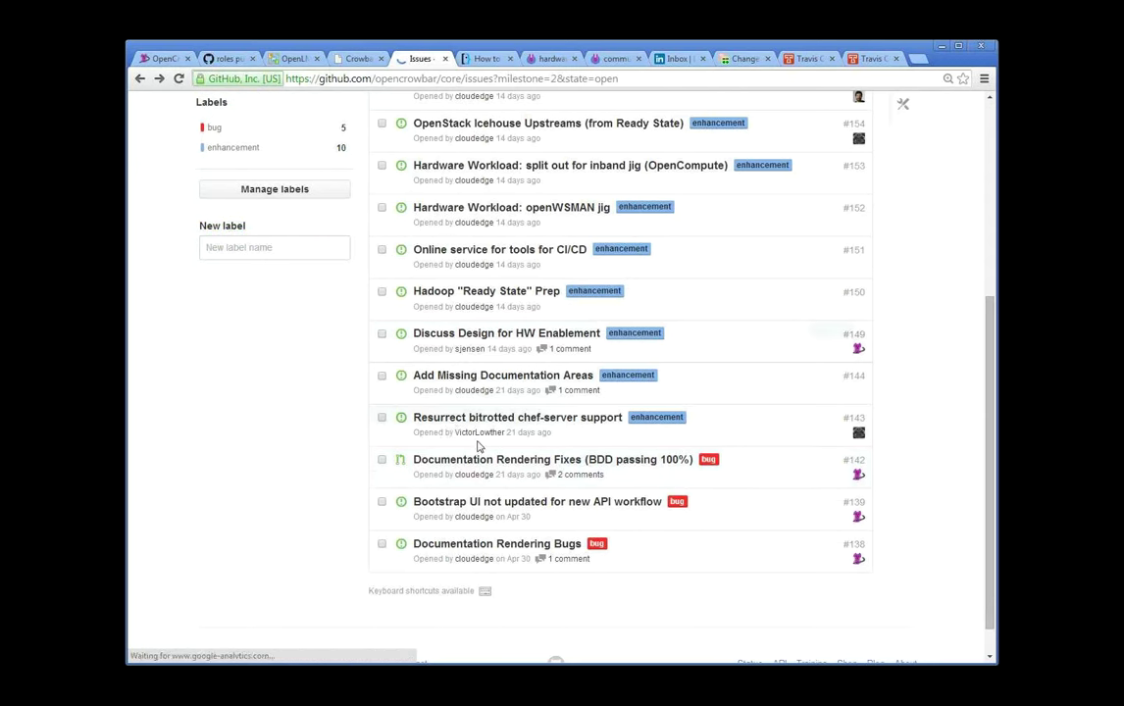
Open the issue "Hardware Workload: split out for inband jig (OpenCompute)" to read it, and return to the issue list
scroll(586, 461, up, 1)
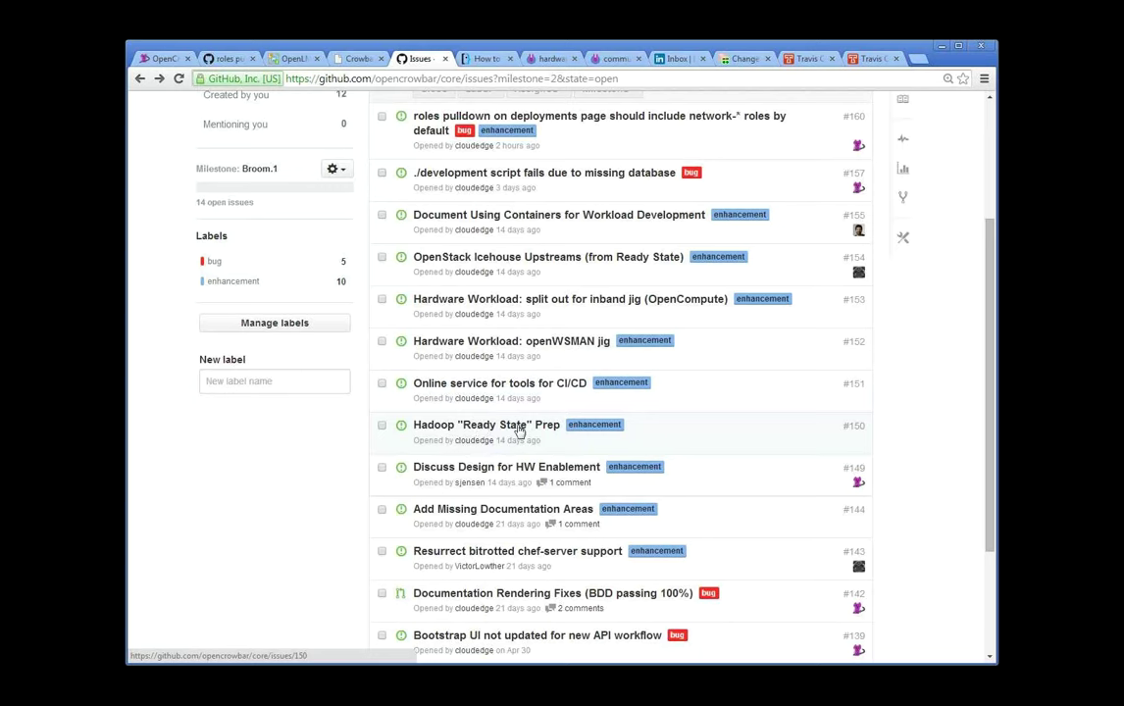
click(572, 305)
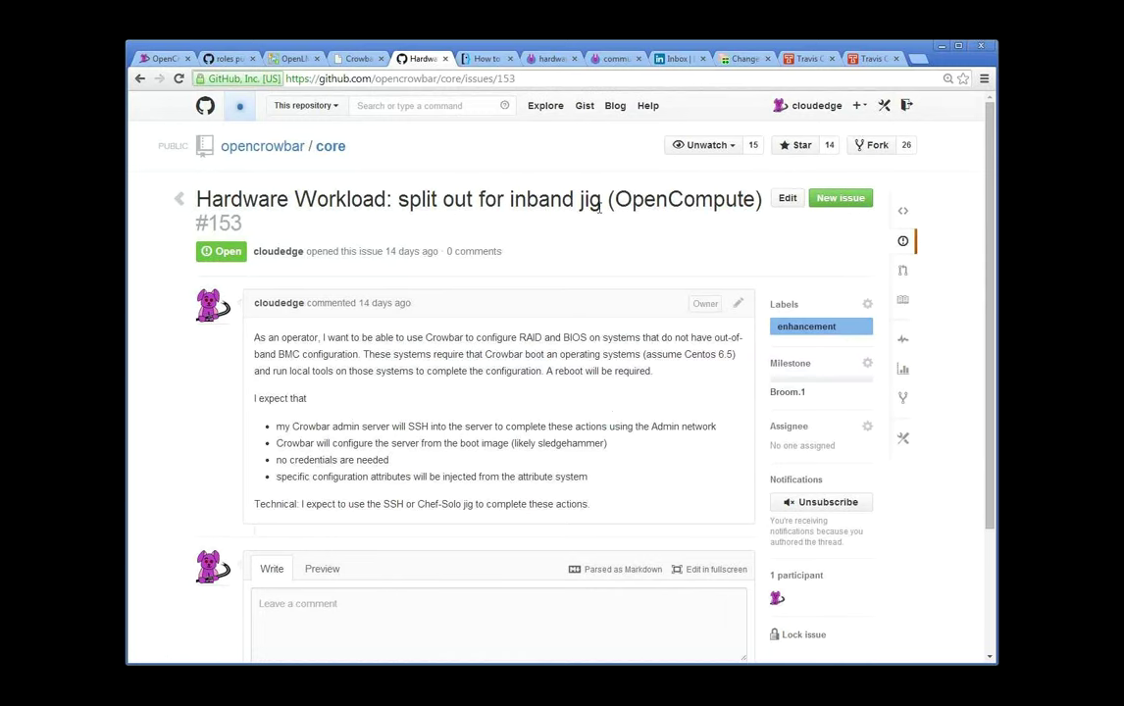
key(alt+Left)
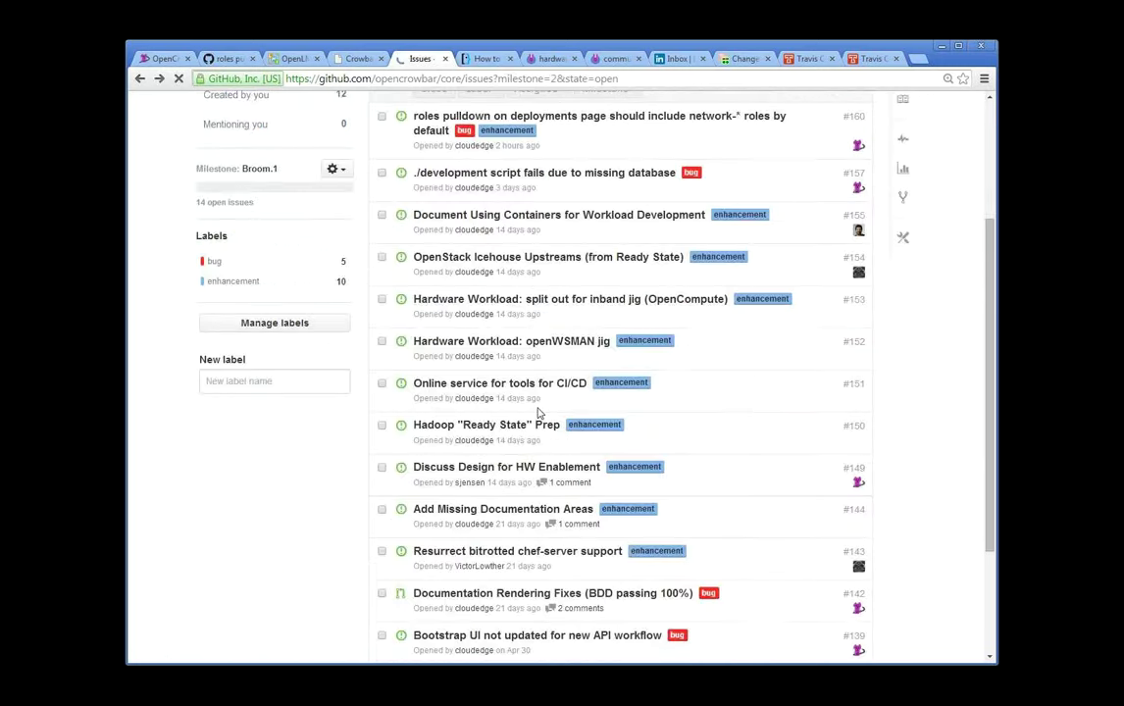
Review the whole list of open Broom.1 issues, including the "./development script fails due to missing database" bug
scroll(561, 359, up, 1)
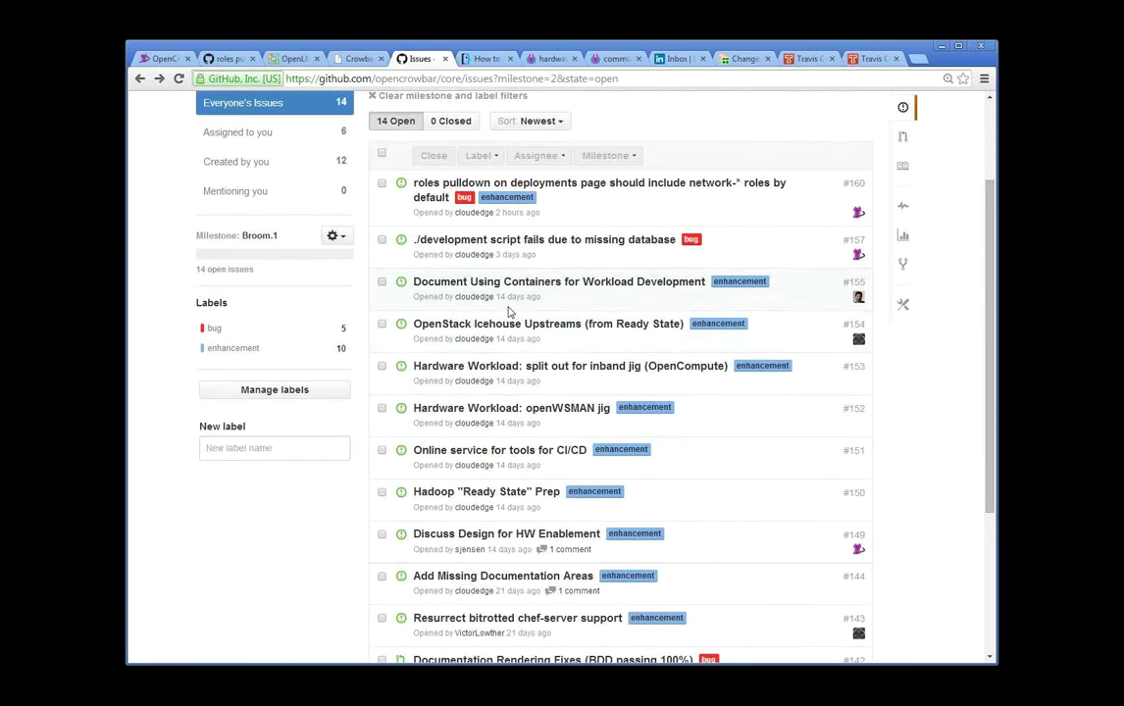
scroll(534, 323, up, 1)
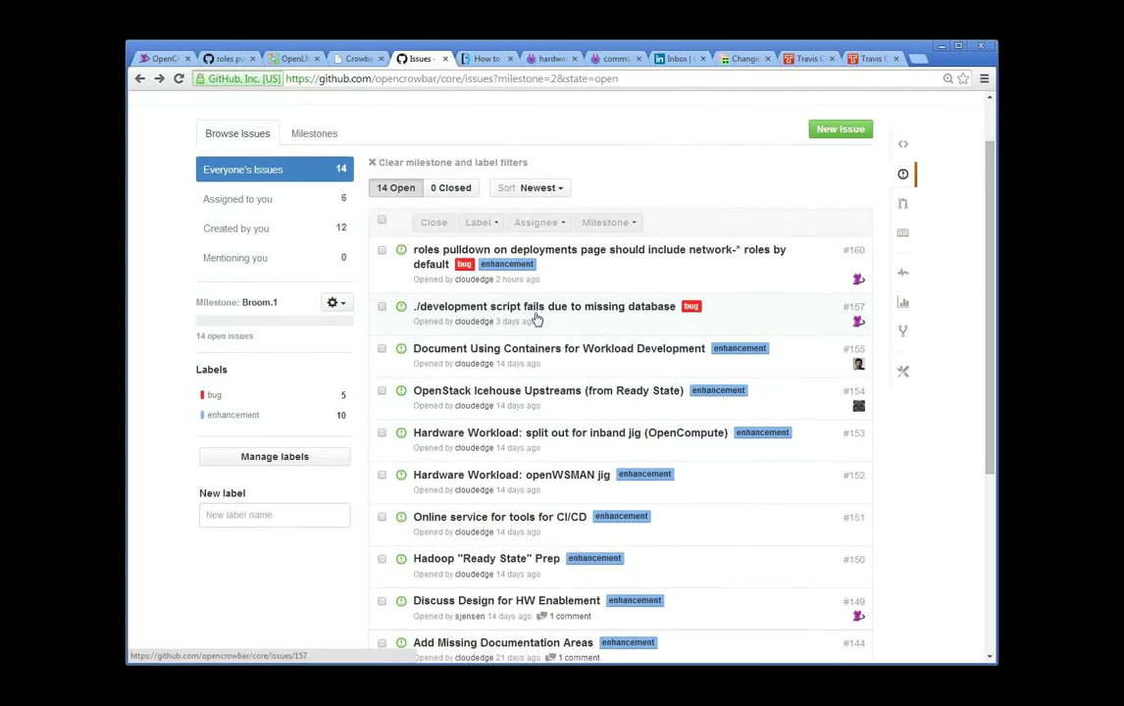
click(382, 306)
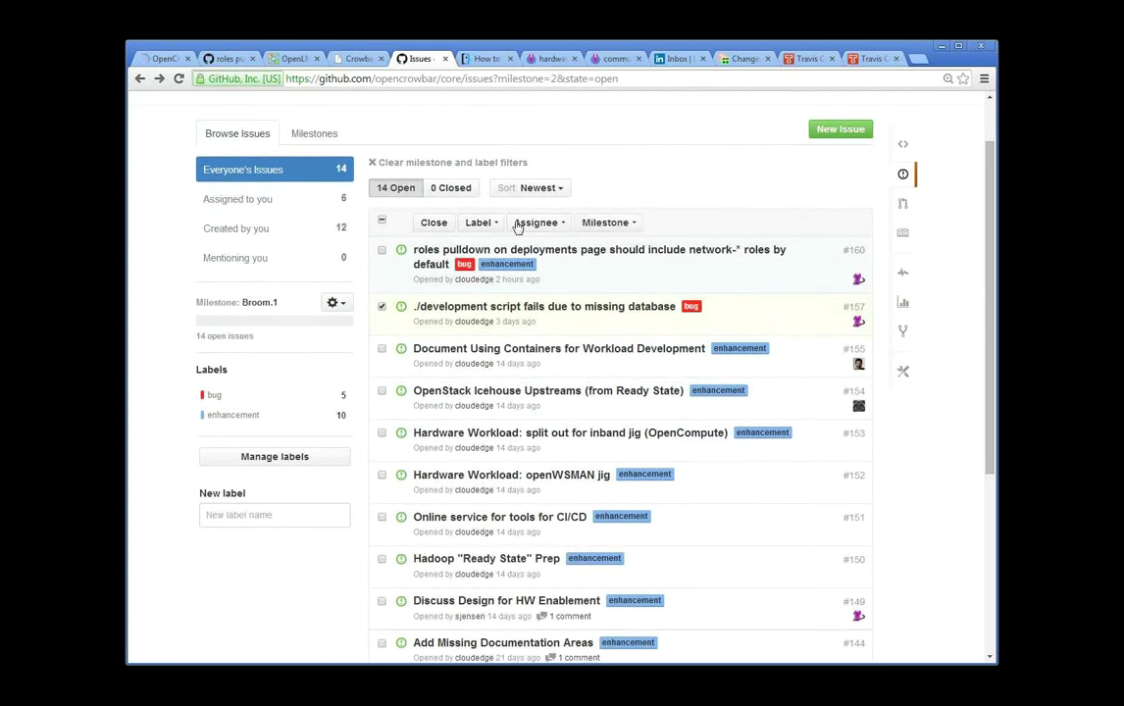
click(382, 305)
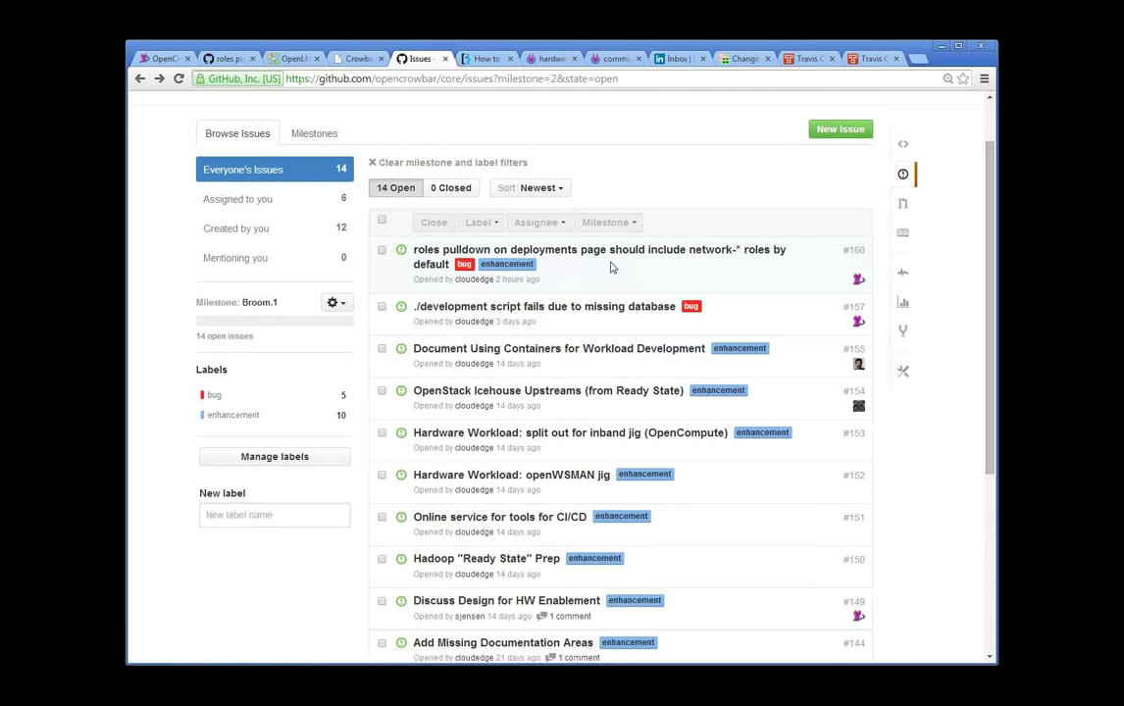
scroll(612, 271, down, 3)
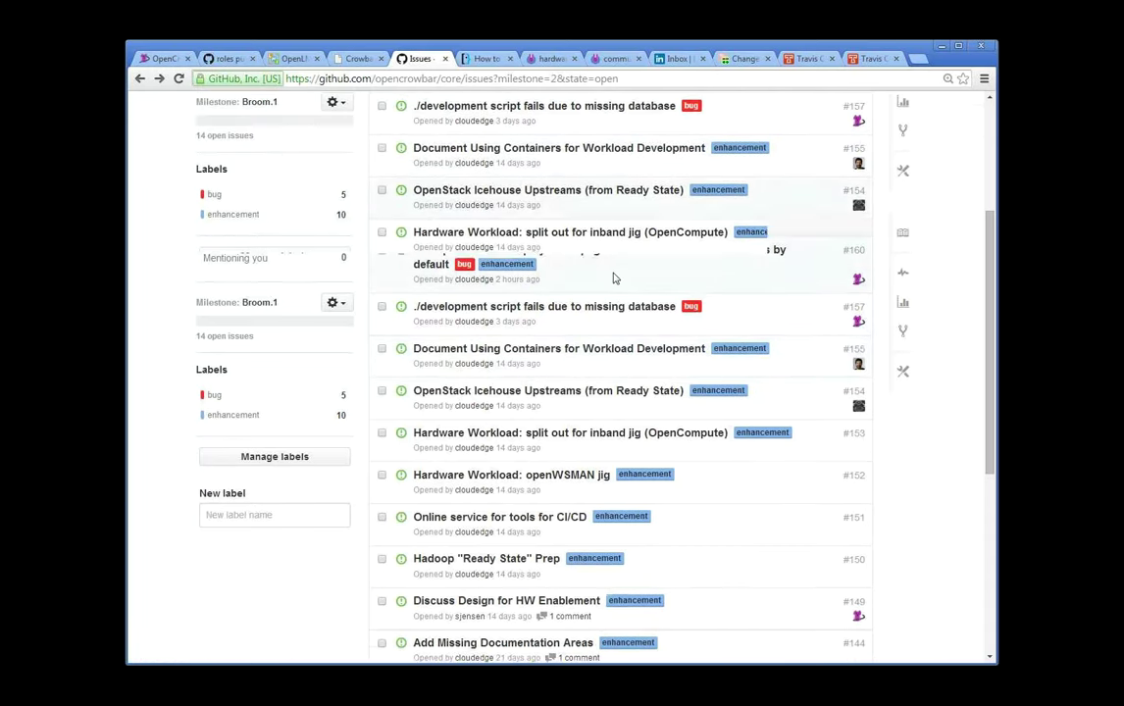
scroll(628, 300, up, 3)
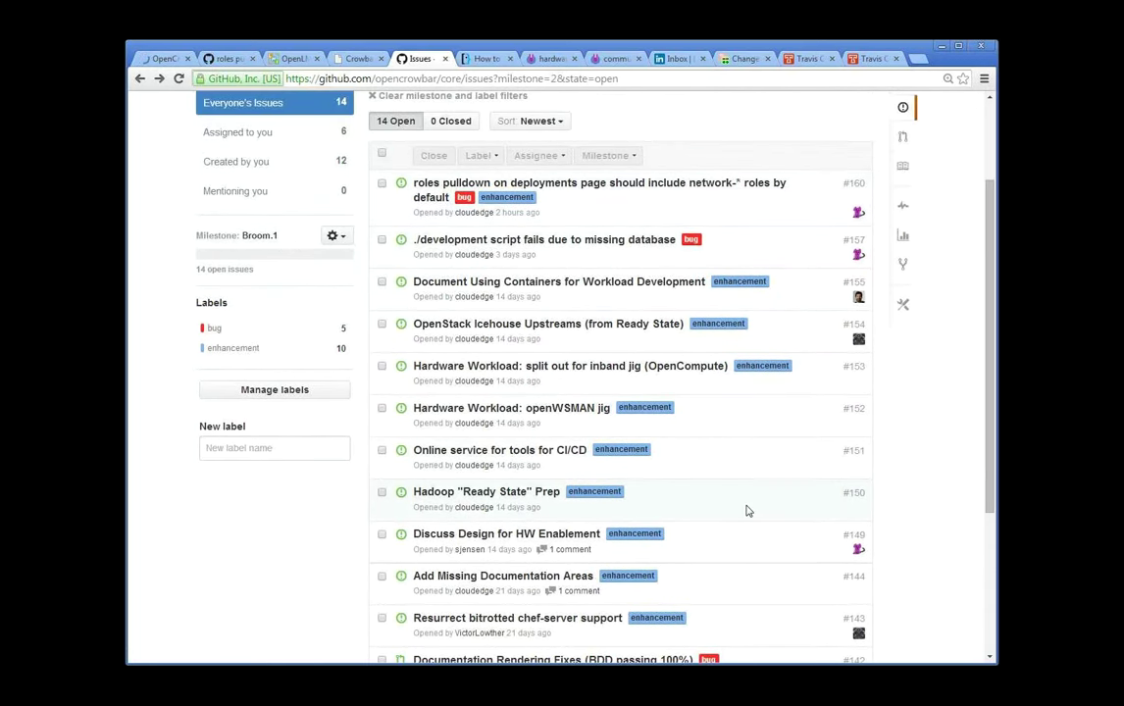
scroll(745, 509, down, 1)
scroll(745, 509, down, 2)
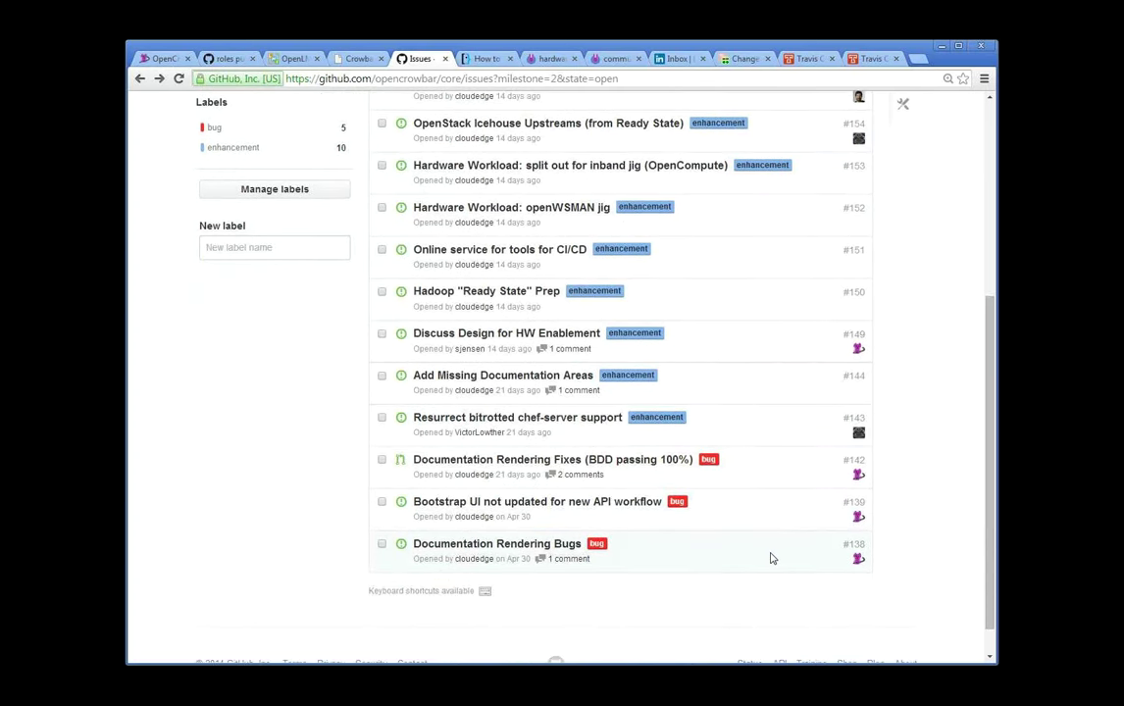
scroll(771, 558, up, 1)
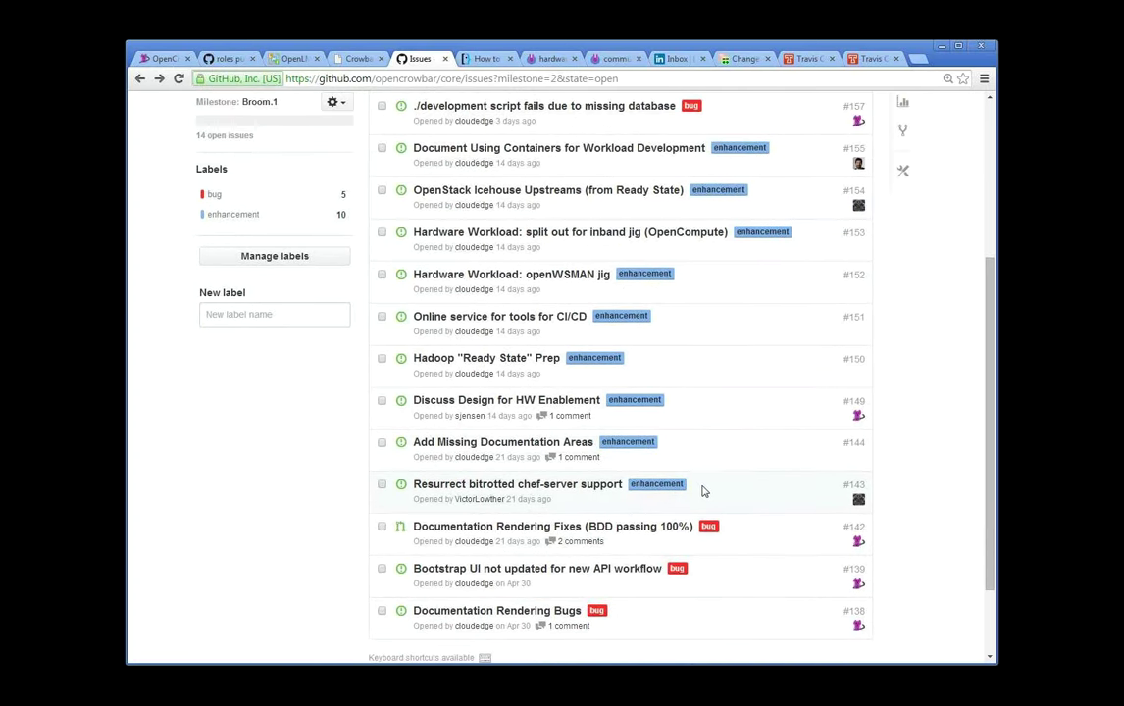
scroll(709, 490, up, 2)
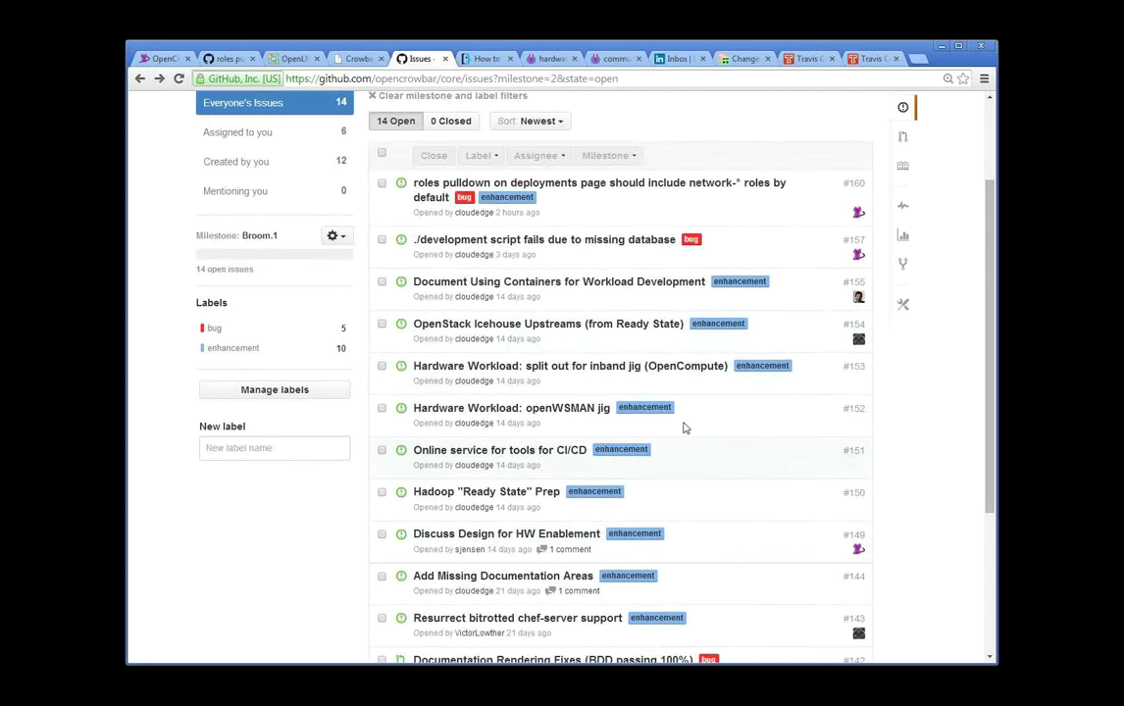
scroll(618, 471, down, 1)
scroll(618, 480, down, 1)
scroll(639, 512, up, 3)
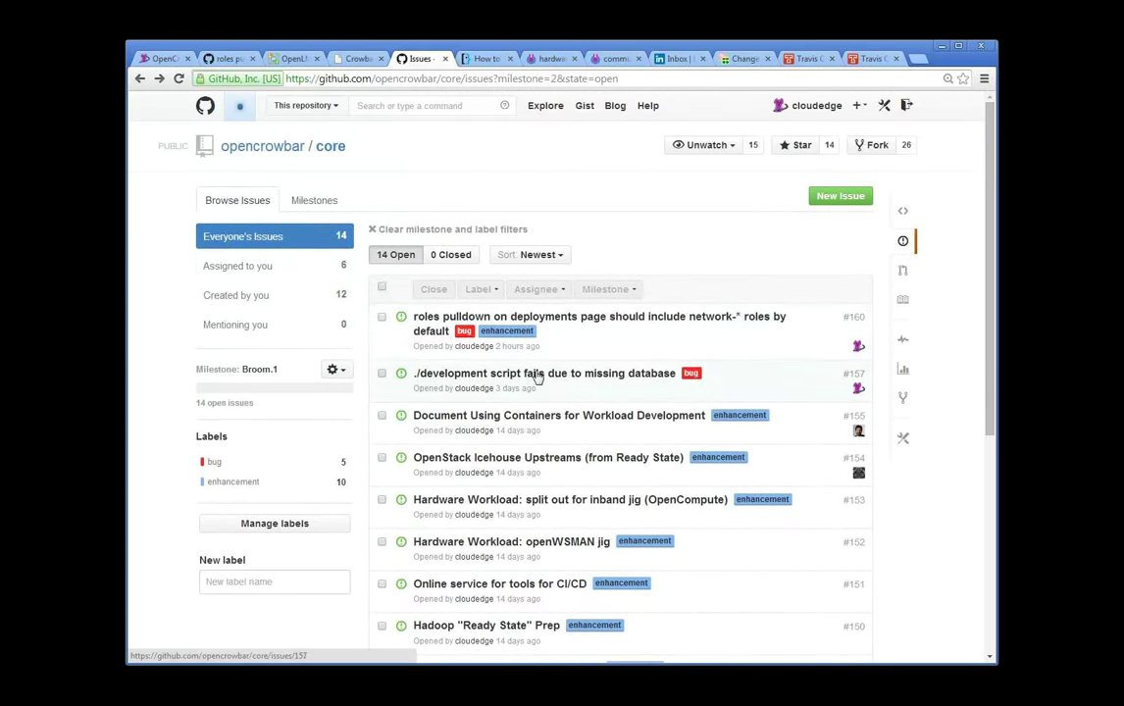
Check the Agenda in the community planning meeting pad and open opencrowbar.github.io in a new tab
click(557, 59)
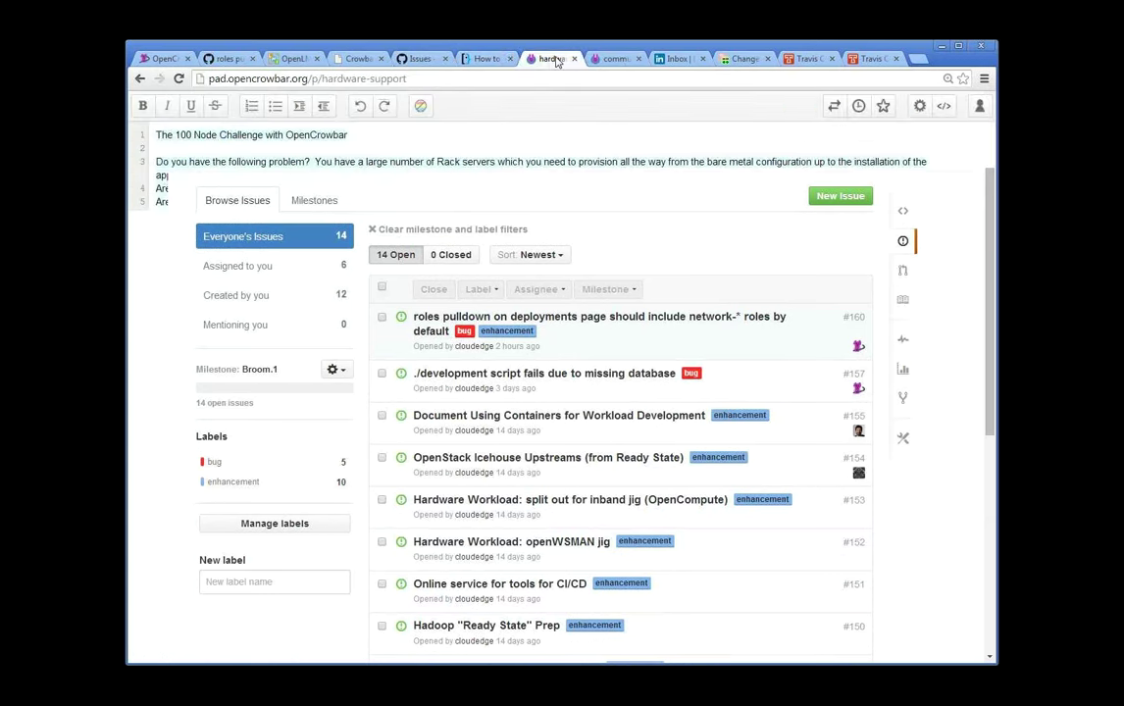
click(616, 58)
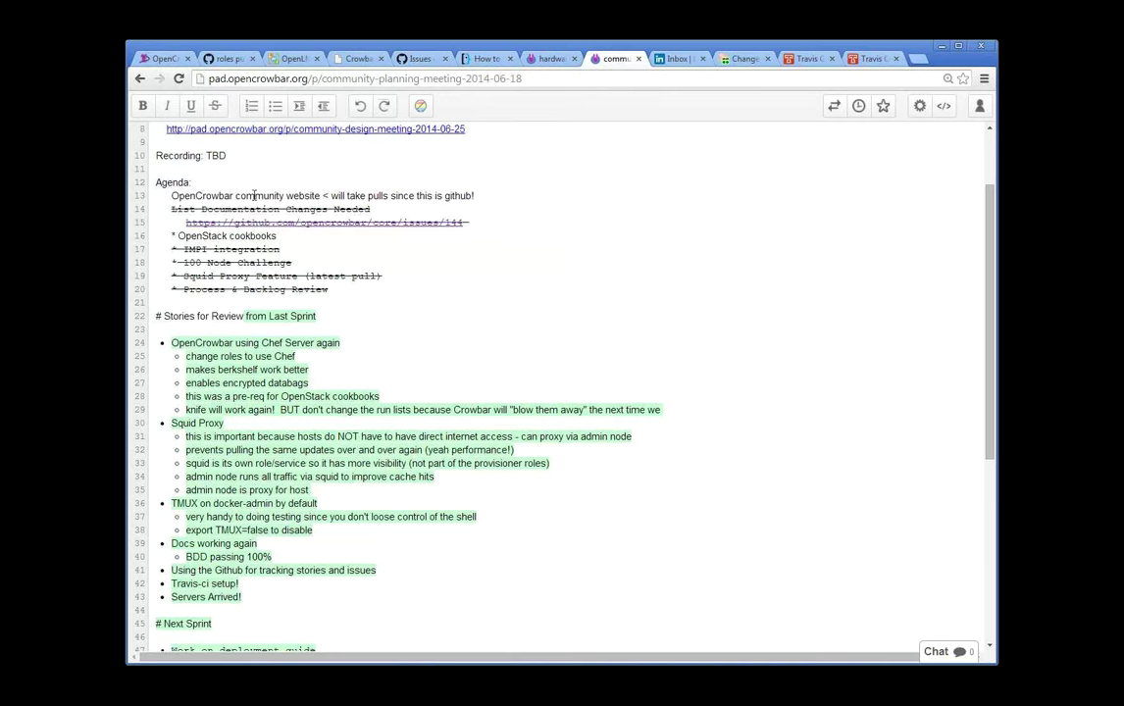
key(ctrl+t)
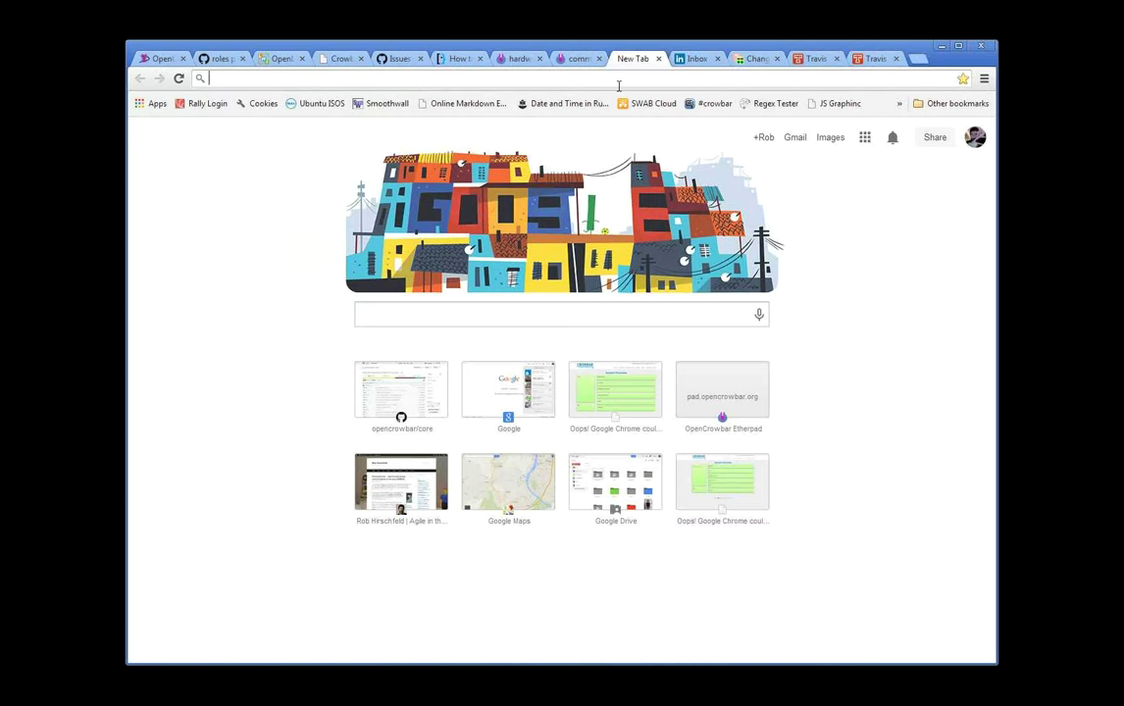
text(open)
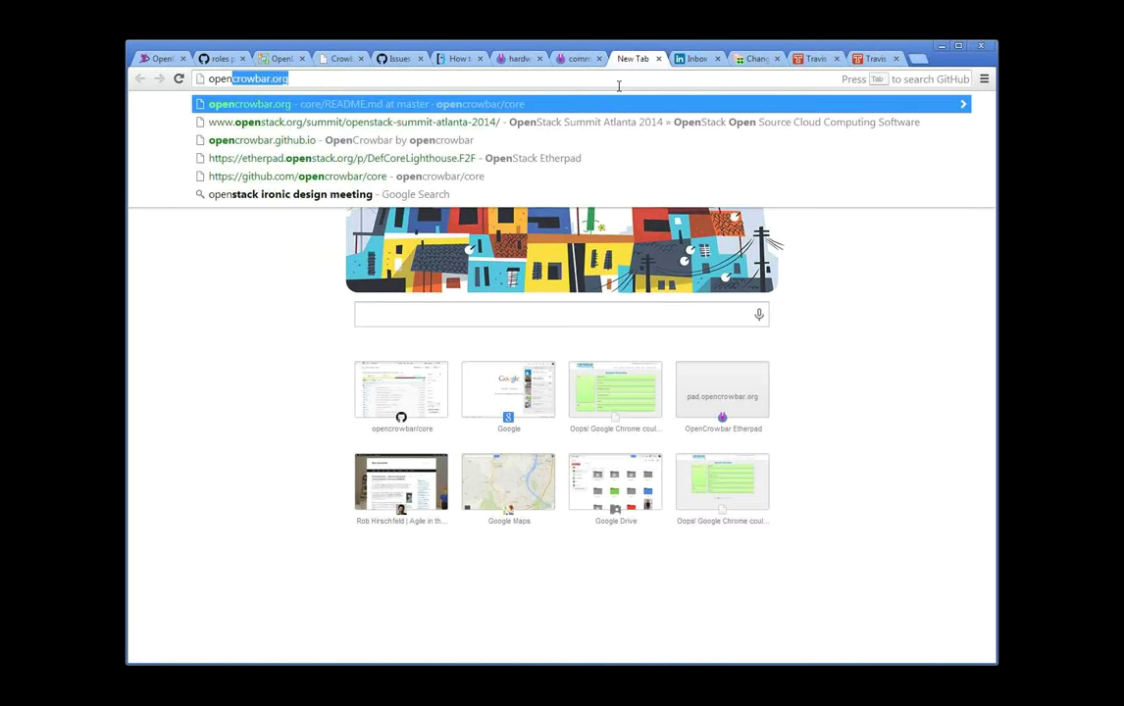
text(crowbar.git)
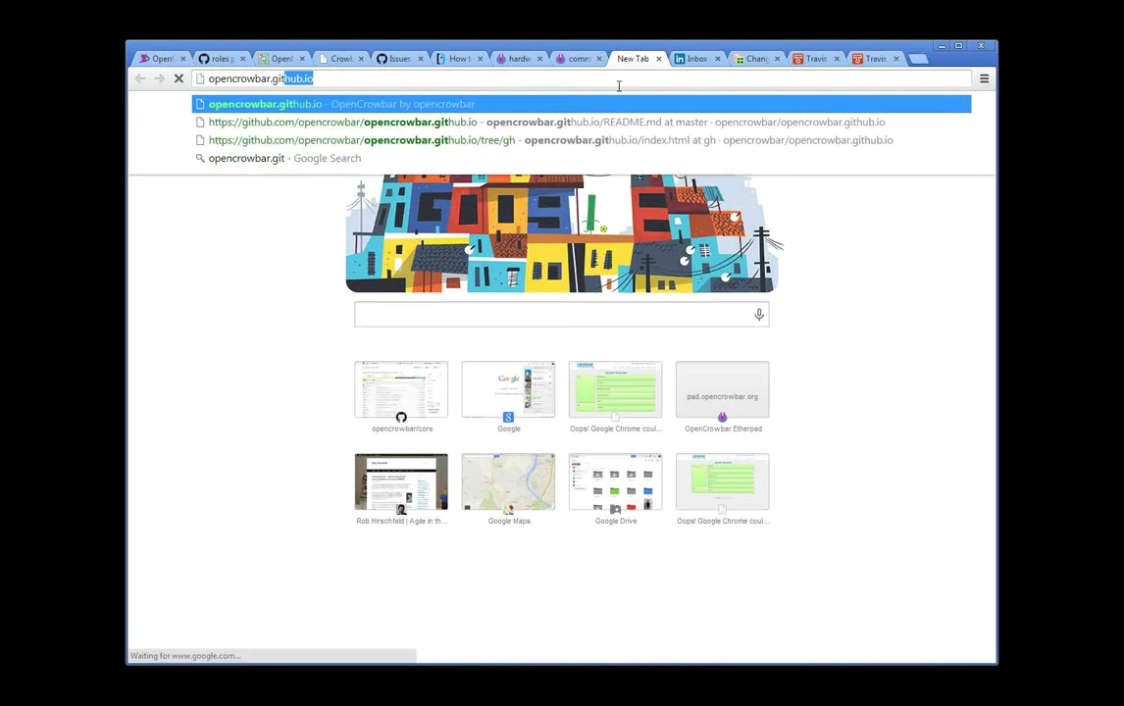
key(Return)
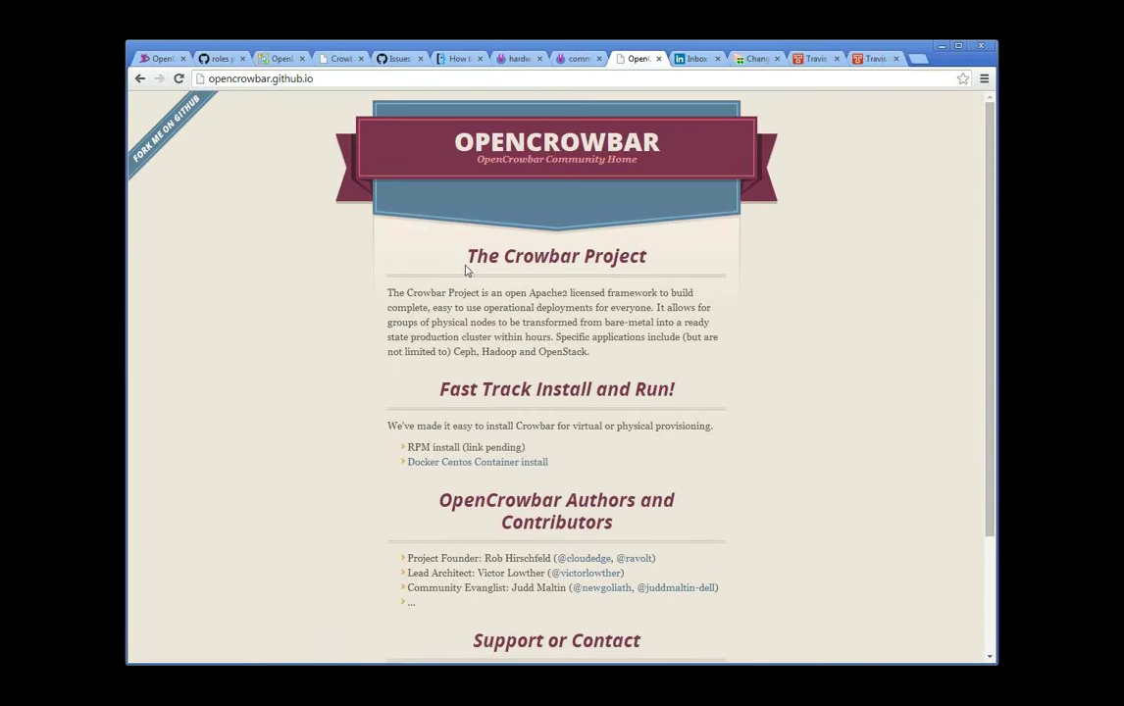
Review the OpenCrowbar community home page, including the description under The Crowbar Project
scroll(730, 405, down, 2)
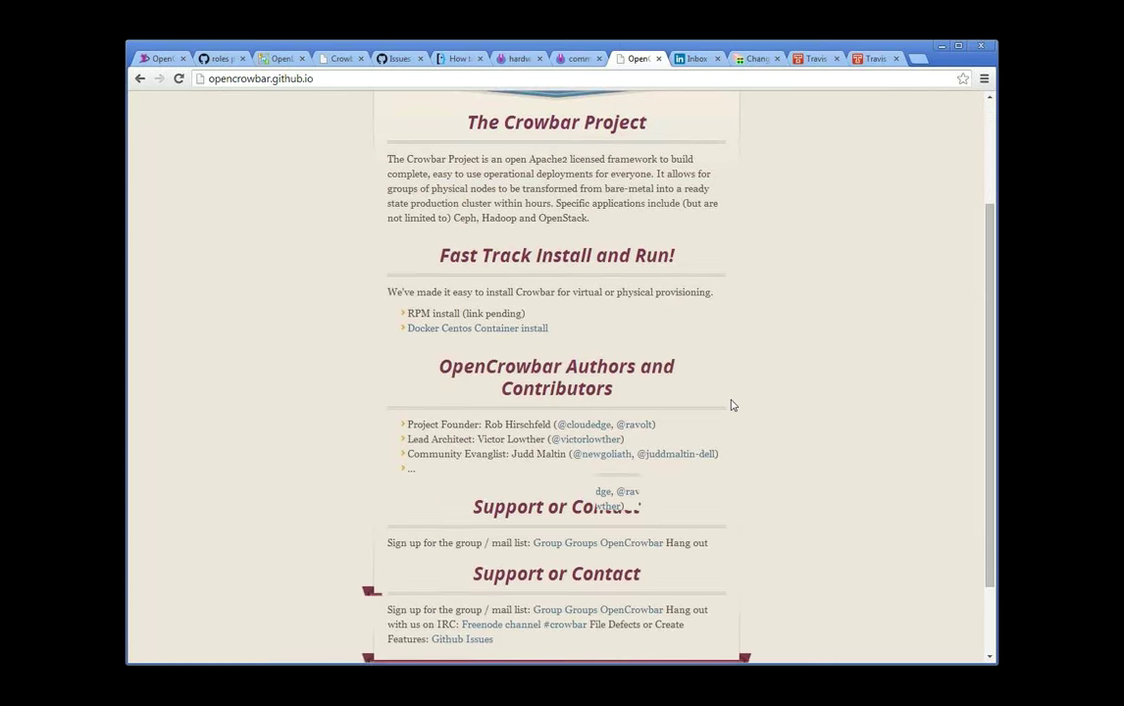
scroll(731, 405, up, 2)
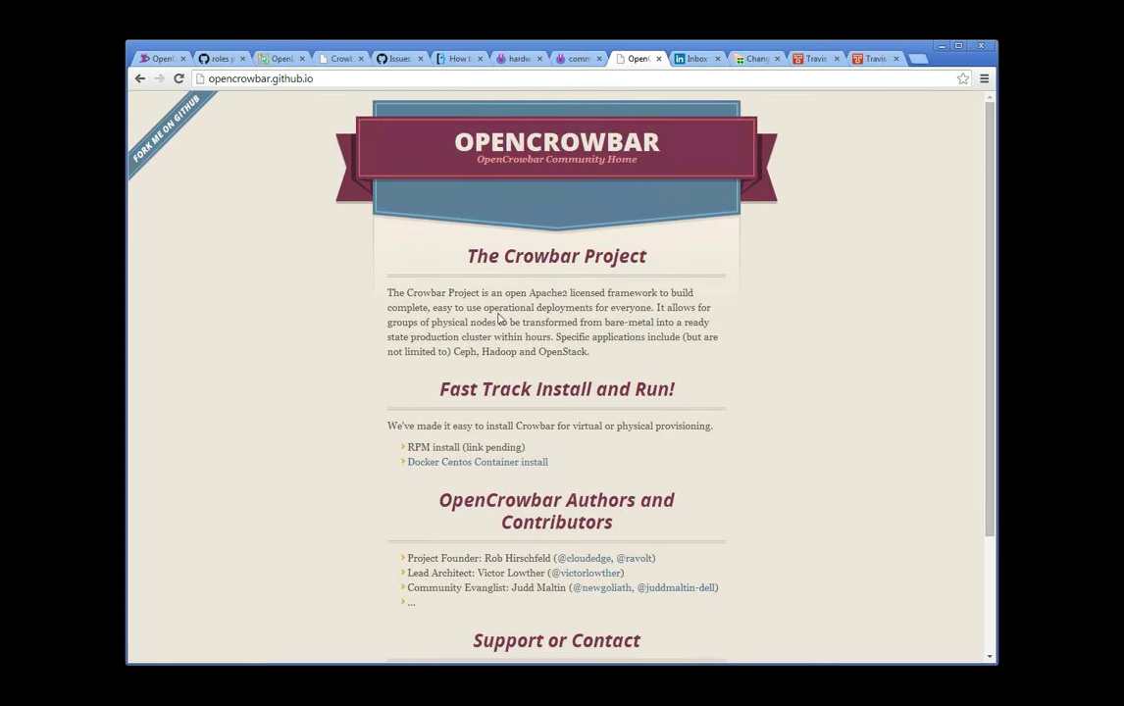
triple_click(538, 327)
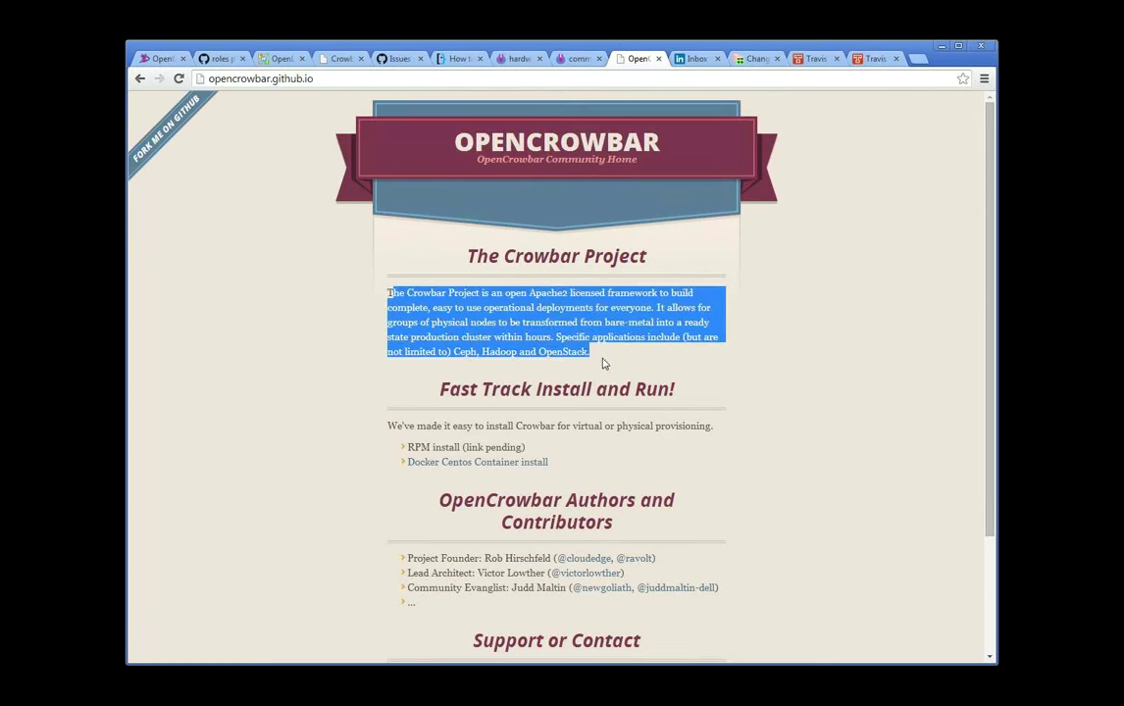
click(446, 283)
Open crowbar.github.io/home.html in place of the OpenCrowbar home page
click(269, 79)
click(269, 80)
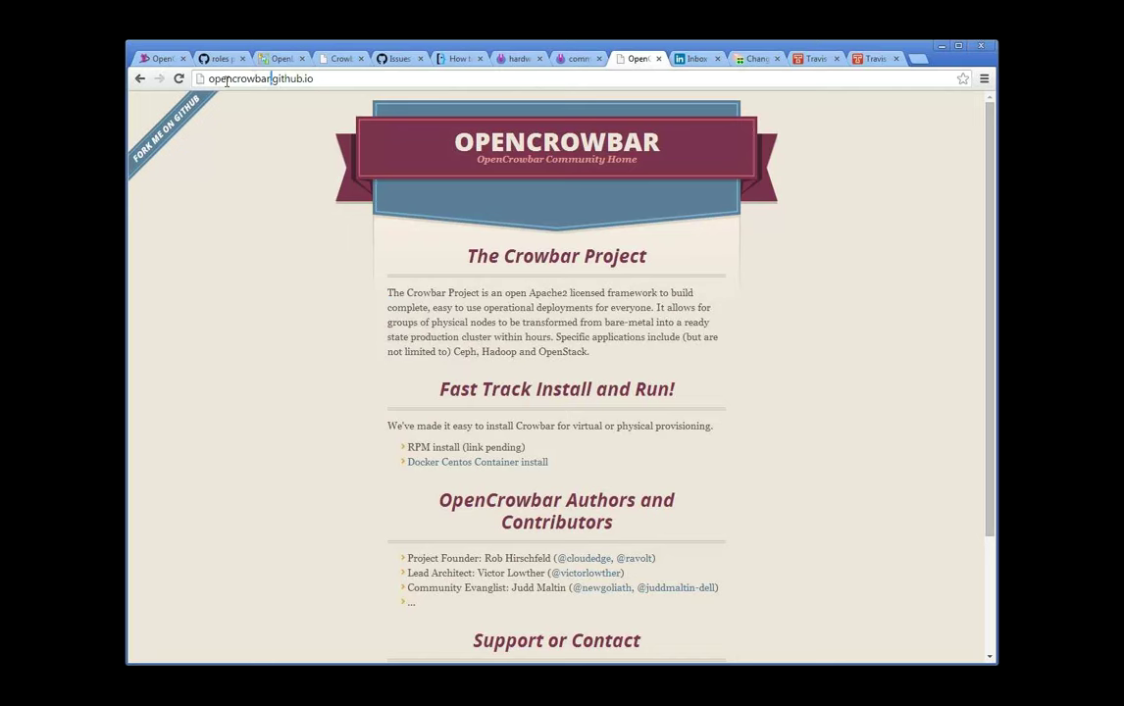
drag(232, 78, 184, 82)
key(BackSpace)
key(End)
text(/home.html)
key(Return)
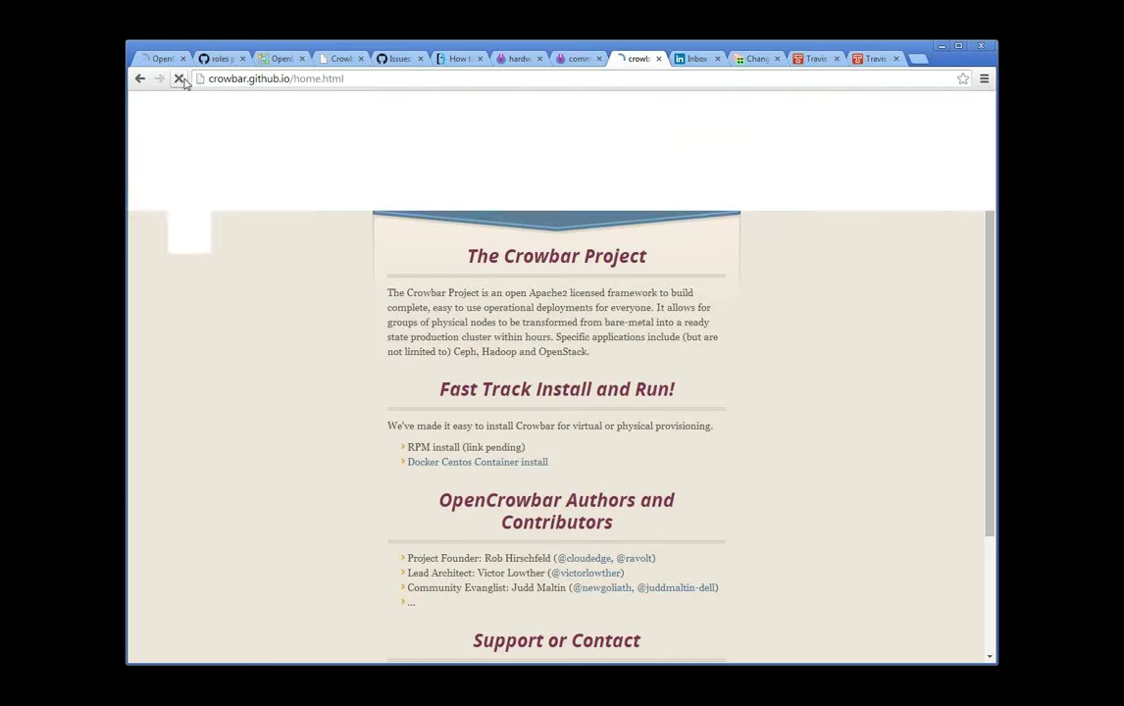